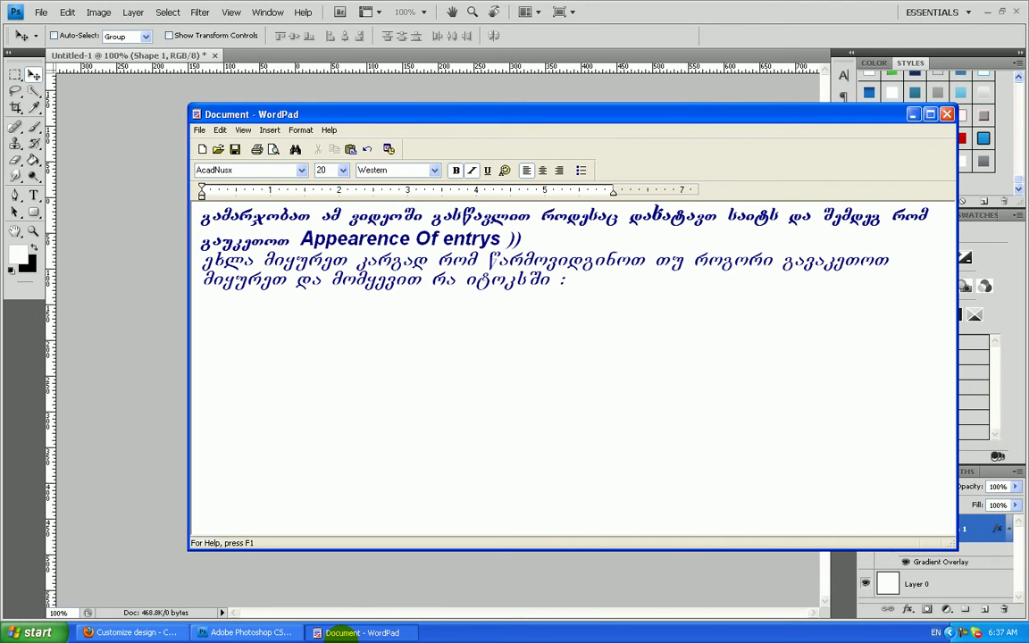
Step: Switch to Firefox and bring up the Facebook post on the less0n.in home page
click(11, 535)
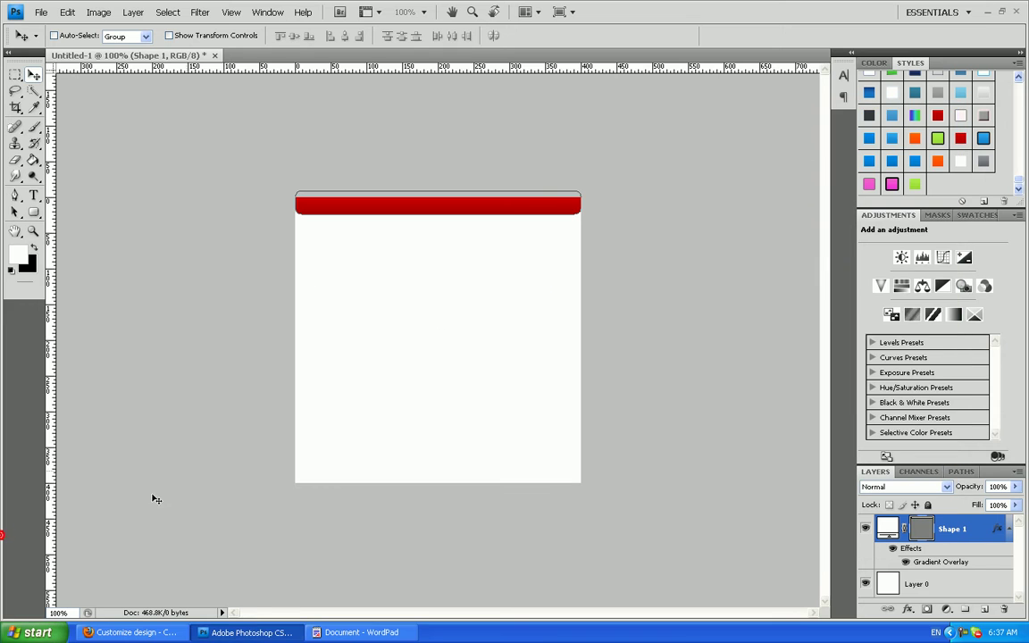
click(254, 631)
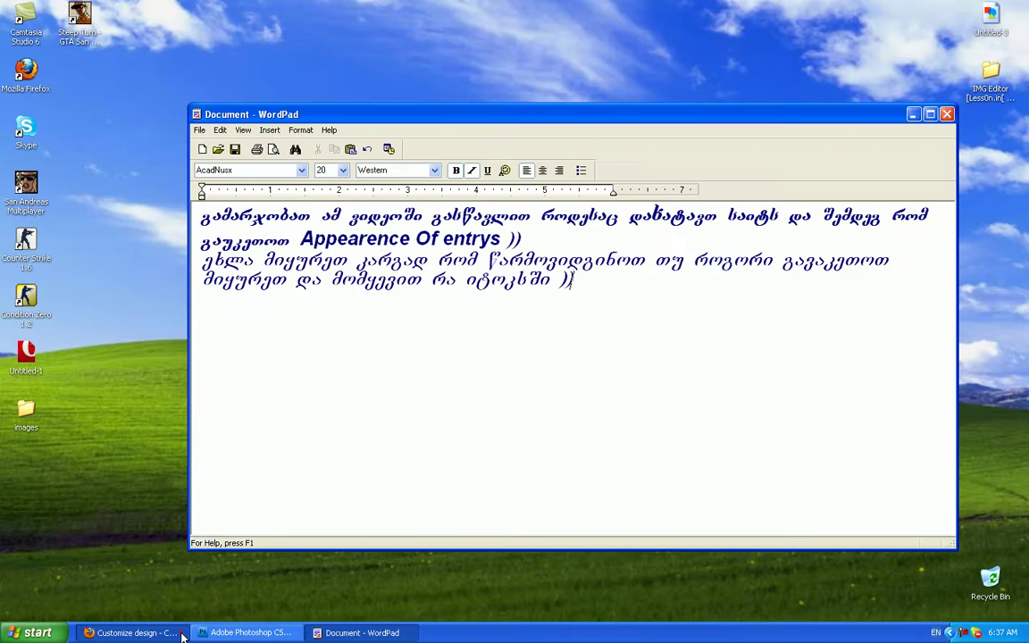
click(169, 631)
click(131, 89)
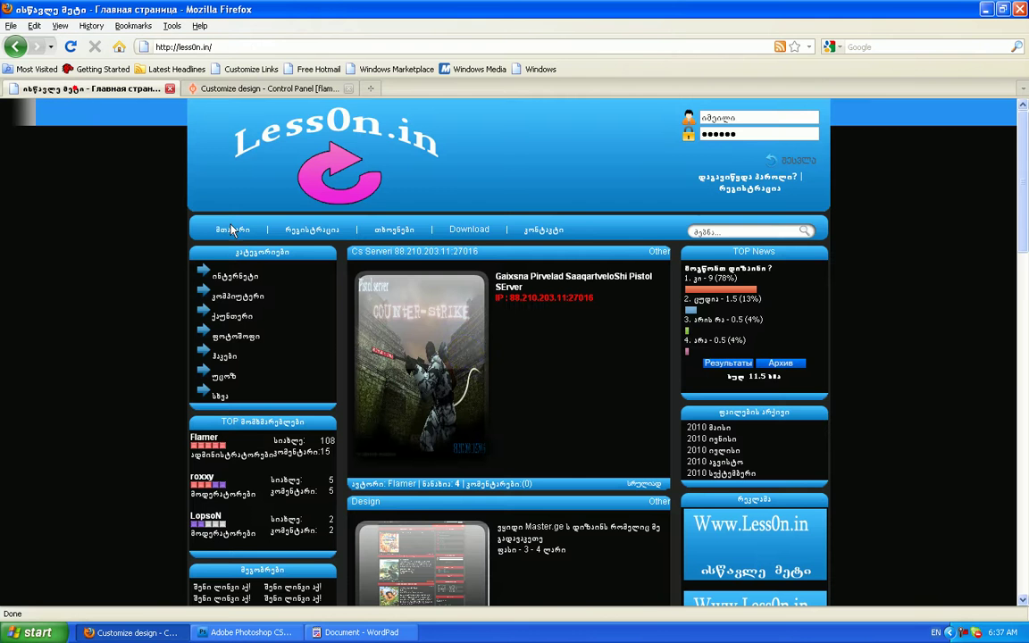
scroll(466, 361, down, 4)
scroll(602, 491, down, 8)
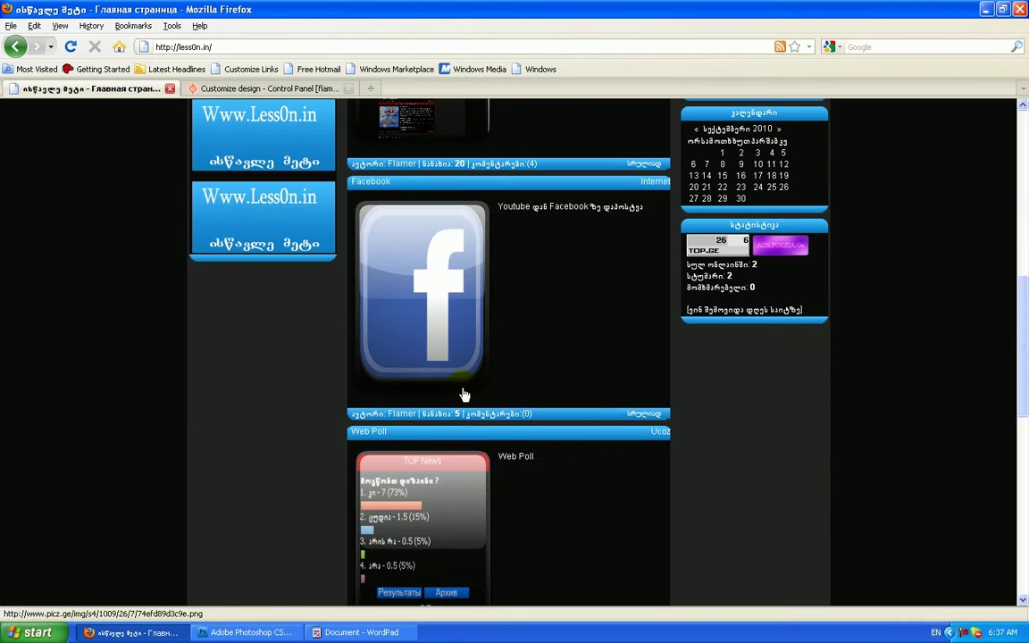
right_click(459, 380)
click(496, 431)
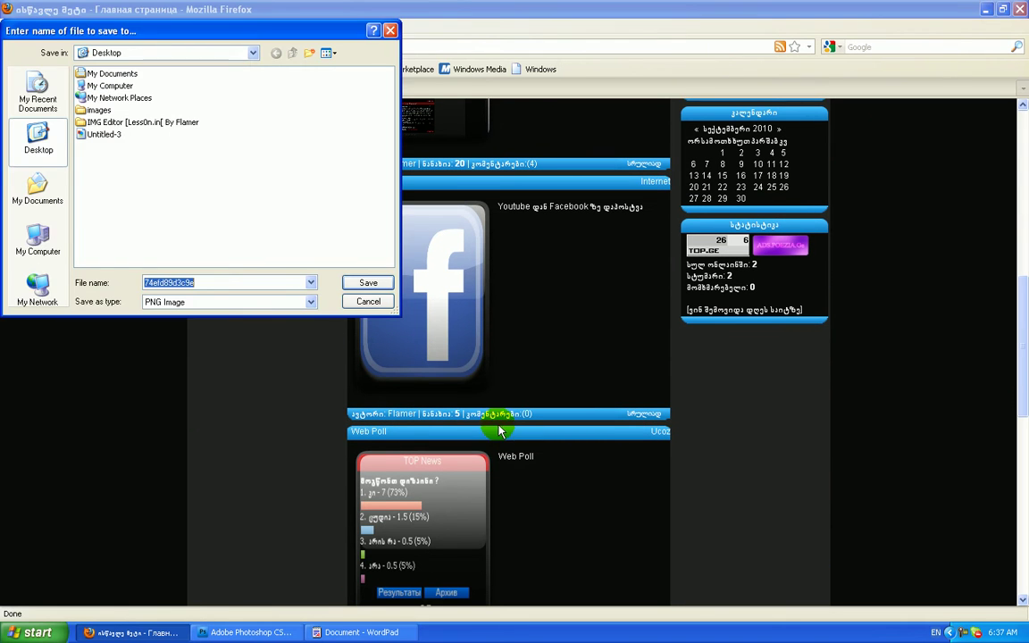
click(363, 300)
Step: Save the Facebook icon picture from the post to the desktop as the PNG image canvas
right_click(388, 300)
click(433, 400)
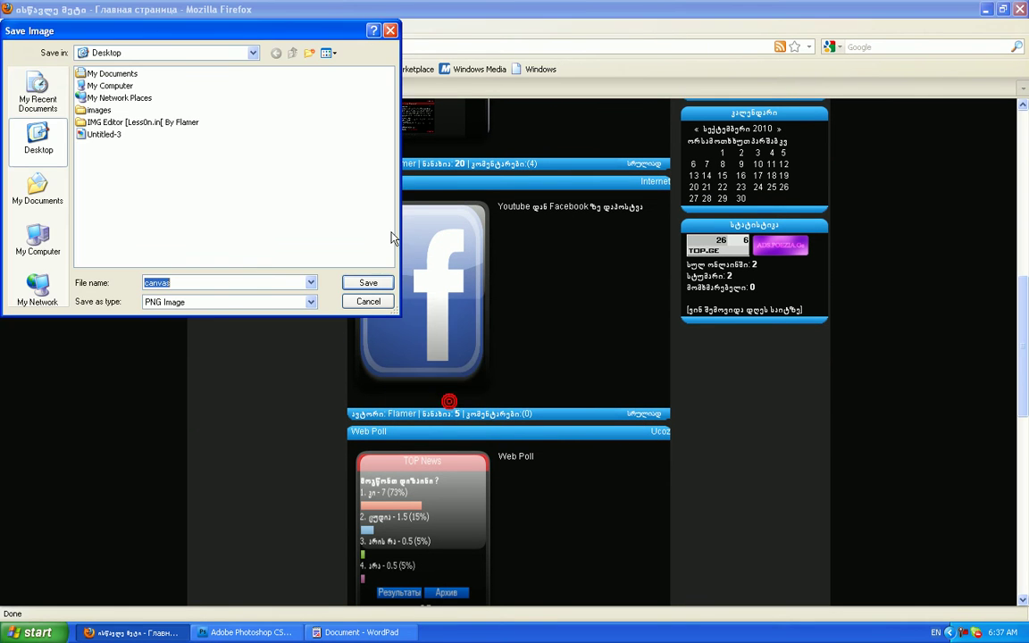
click(353, 285)
Step: Open canvas.png from the desktop in Photoshop and copy its Facebook icon into the Untitled-1 document
click(171, 631)
click(169, 629)
right_click(226, 630)
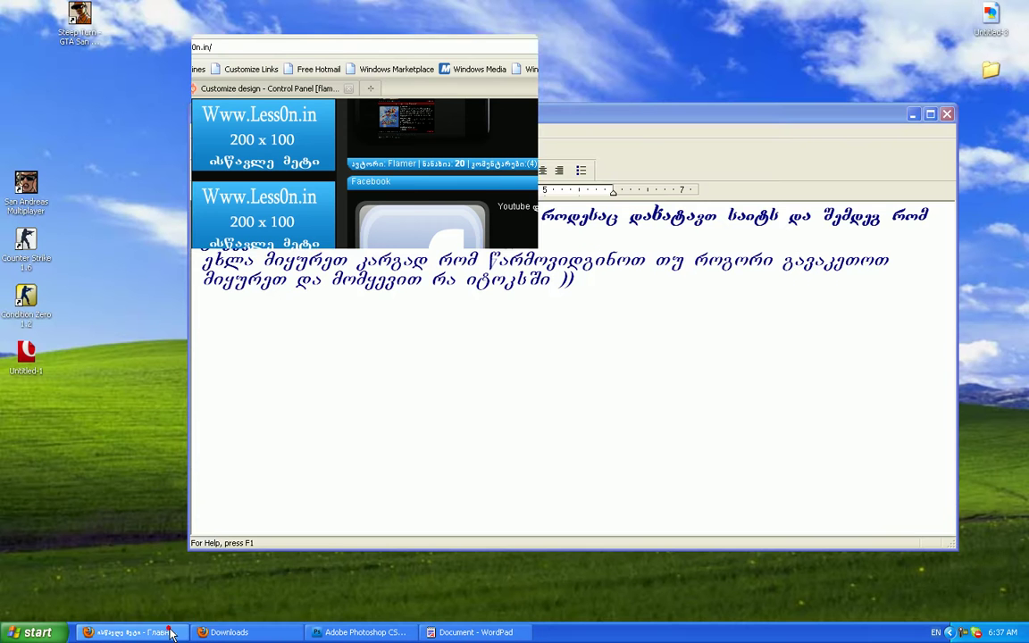
click(231, 625)
drag(26, 465, 338, 420)
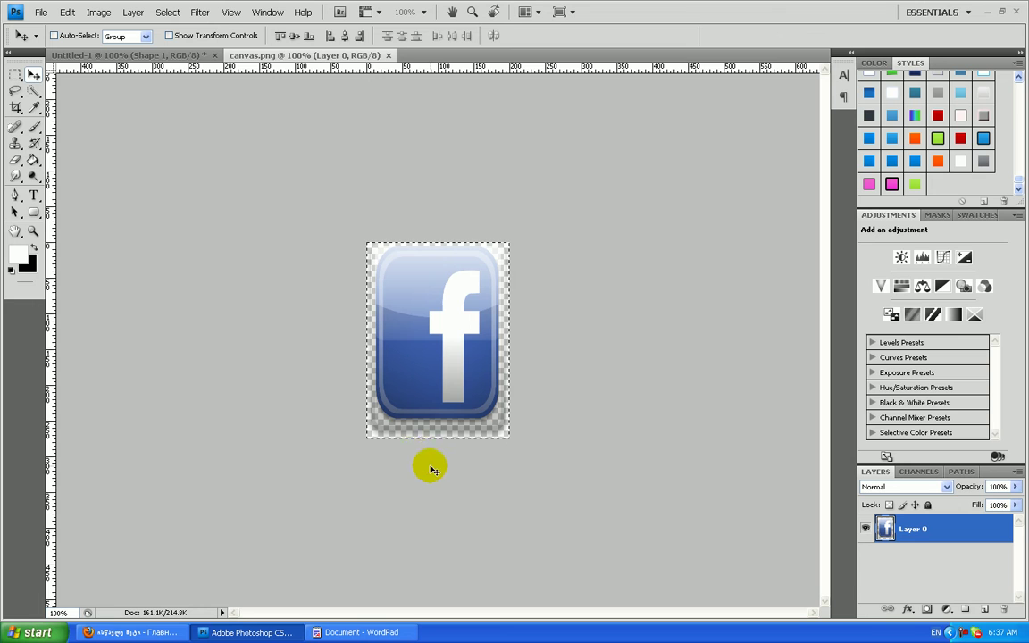
drag(157, 56, 443, 321)
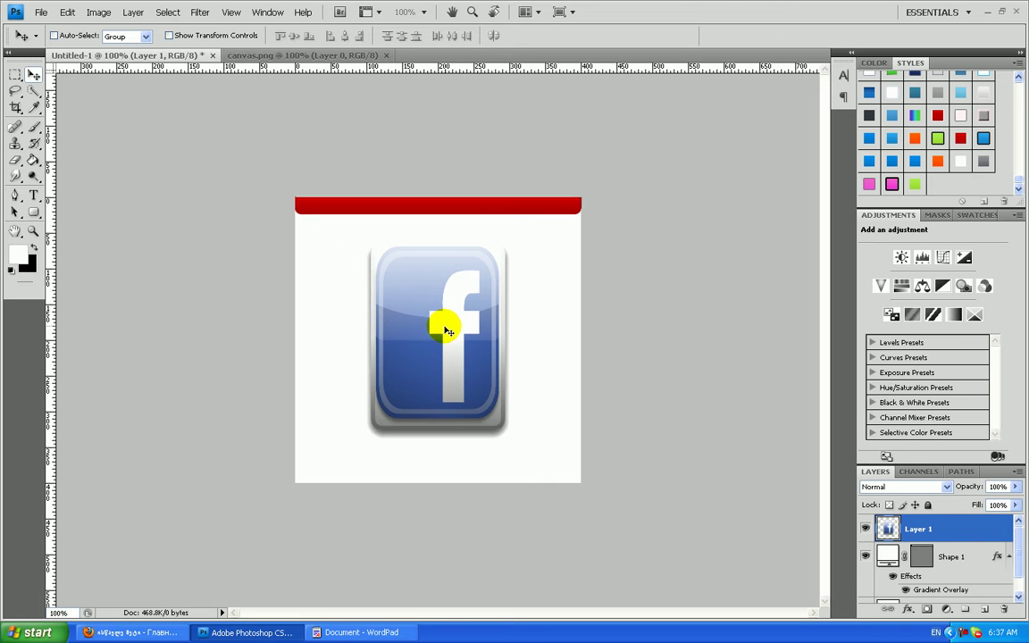
Step: Scale the Facebook icon to about 87.0% width and 79.6% height at the canvas's left edge below the red bar, and apply the transformation
key(ctrl+t)
drag(363, 439, 366, 374)
drag(423, 356, 352, 339)
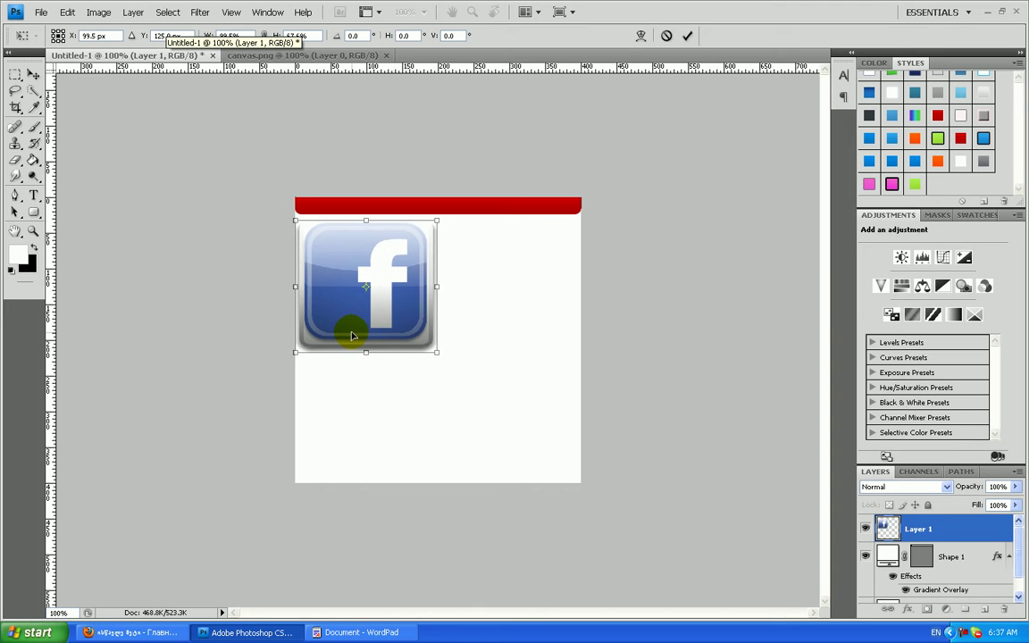
drag(434, 353, 403, 340)
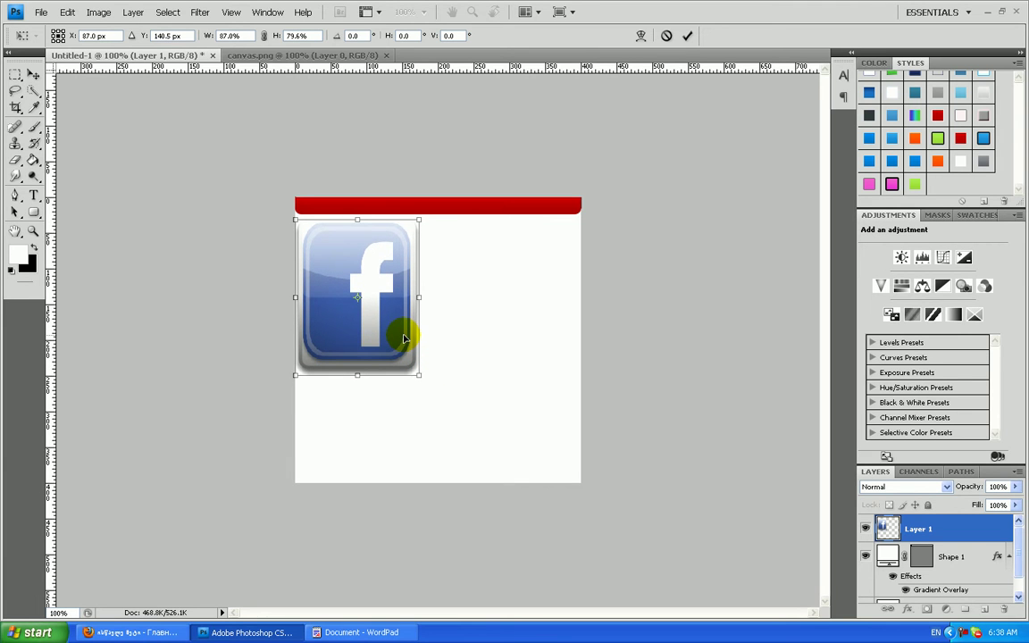
click(33, 75)
click(473, 247)
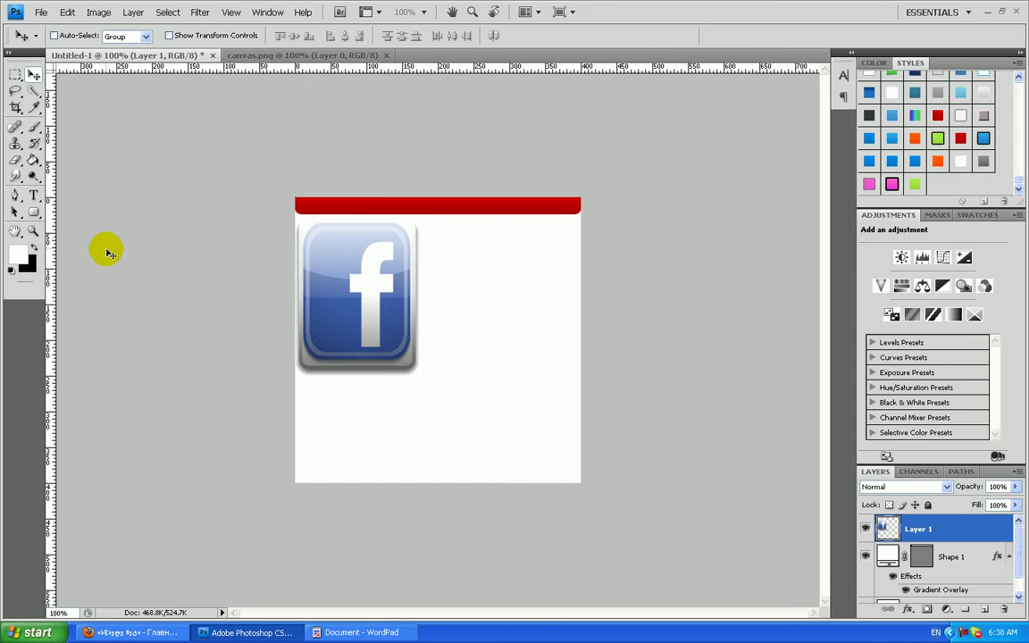
Step: Start a text line to the right of the Facebook icon, with black text colour and a 24 pt font size
click(427, 230)
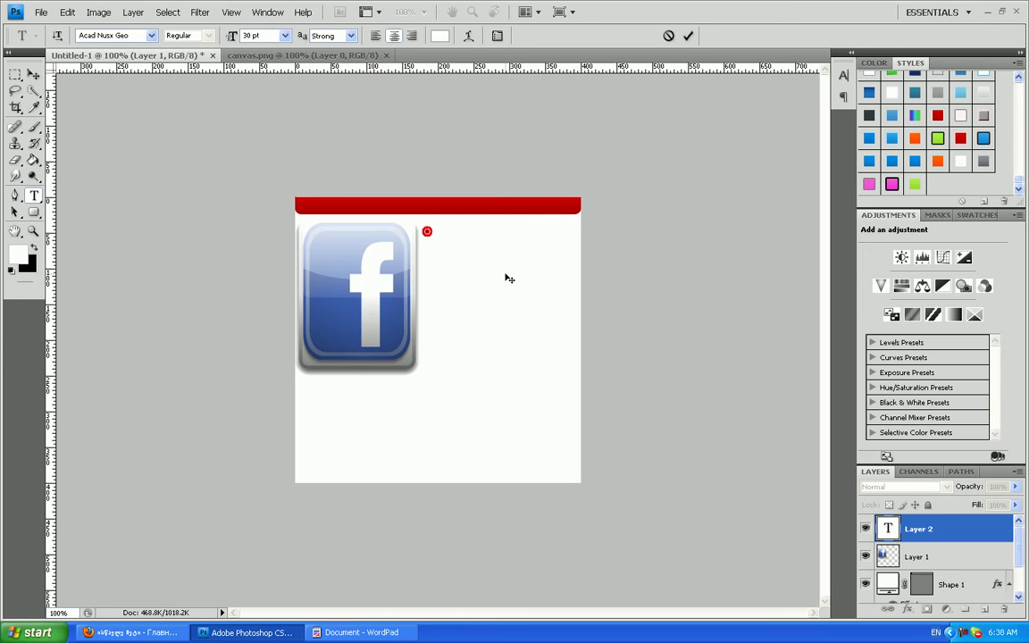
click(284, 36)
click(271, 92)
click(284, 36)
click(278, 118)
click(13, 268)
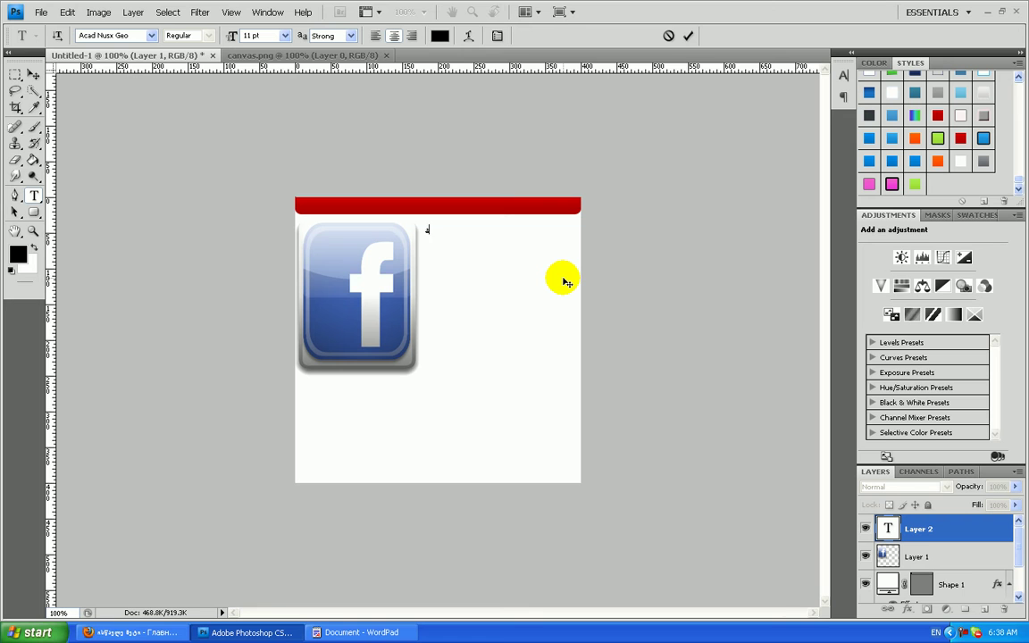
click(284, 35)
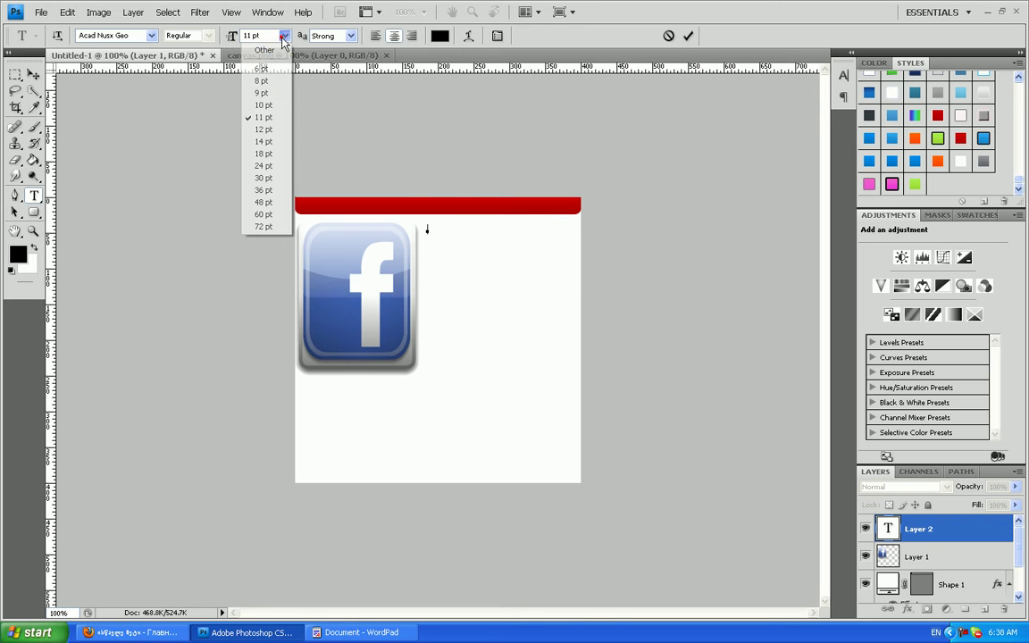
click(283, 178)
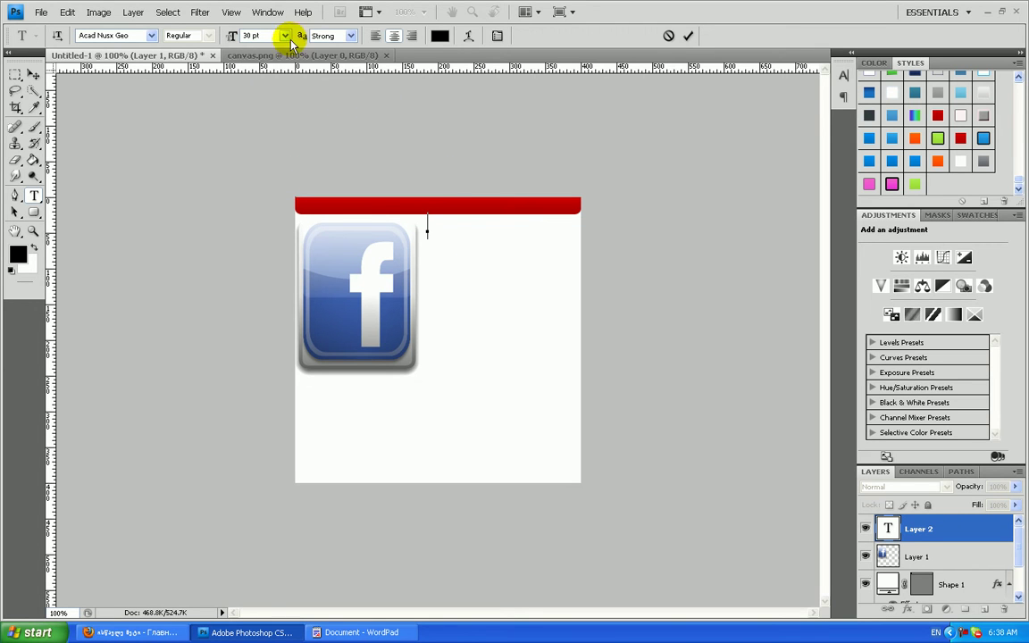
click(284, 36)
click(264, 166)
text(fei)
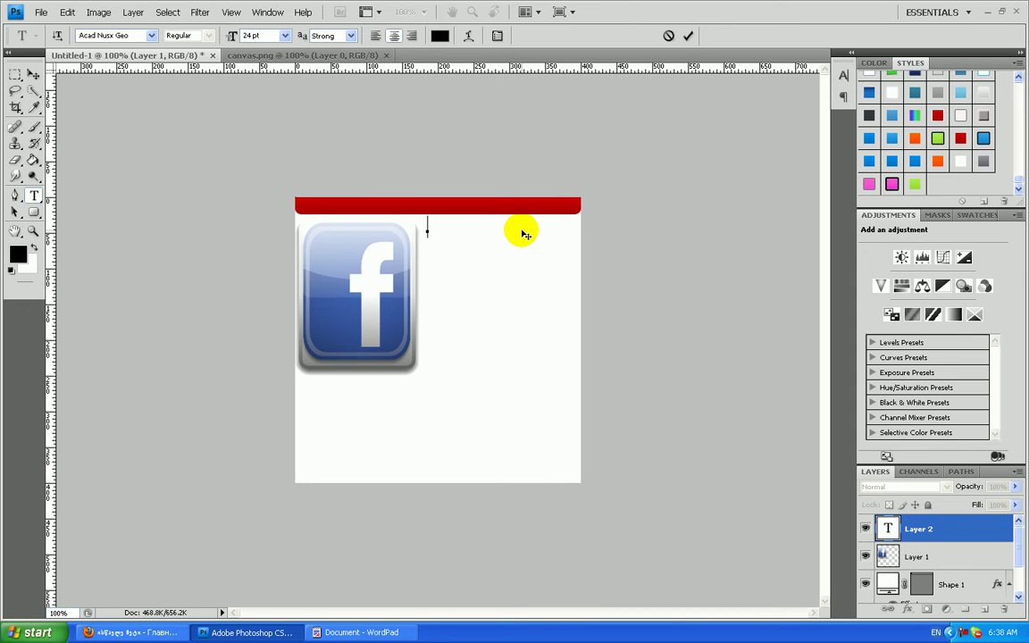
key(BackSpace)
key(BackSpace)
key(BackSpace)
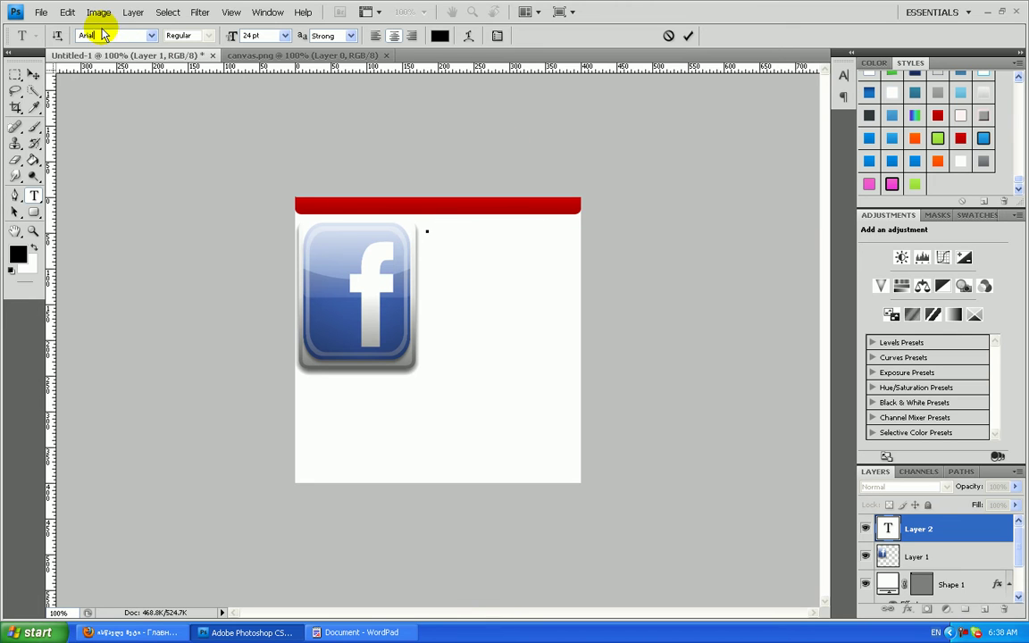
Step: Set the text font to Arial and enter "facebookze"
key(Return)
text(faceboo)
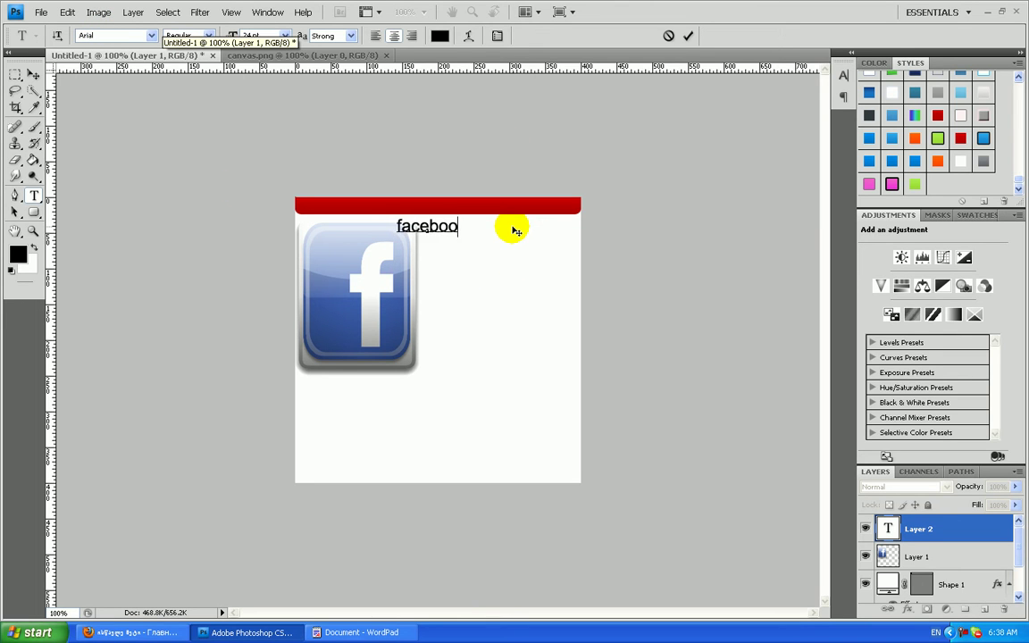
text(kze)
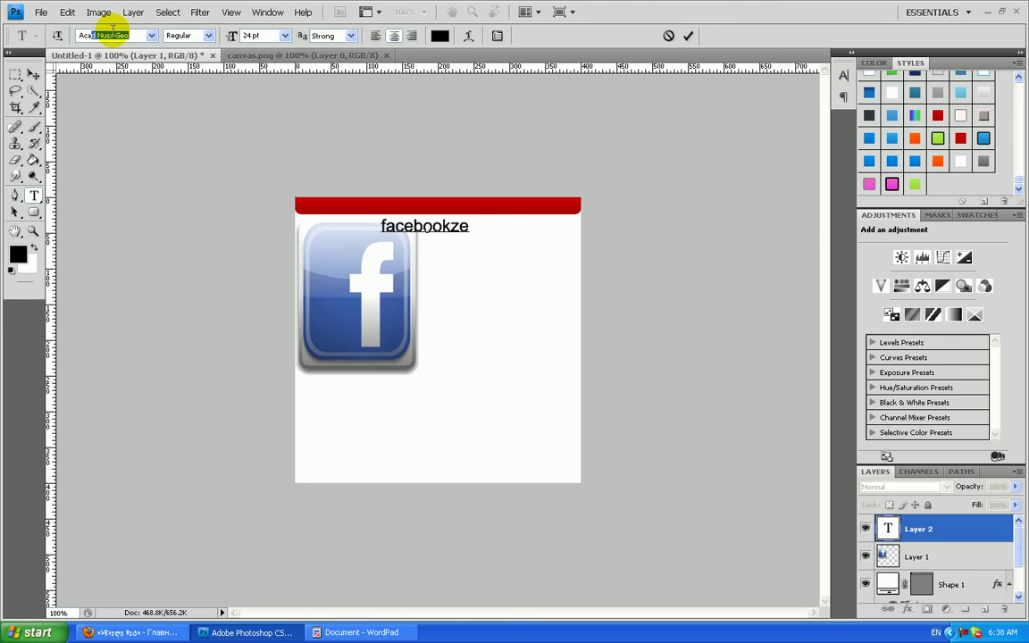
Step: Switch the font to Acad Nusx Geo and continue the text line with "siaxlis dapostva"
click(113, 27)
text(Aca)
key(Return)
text(siaxlis daposT)
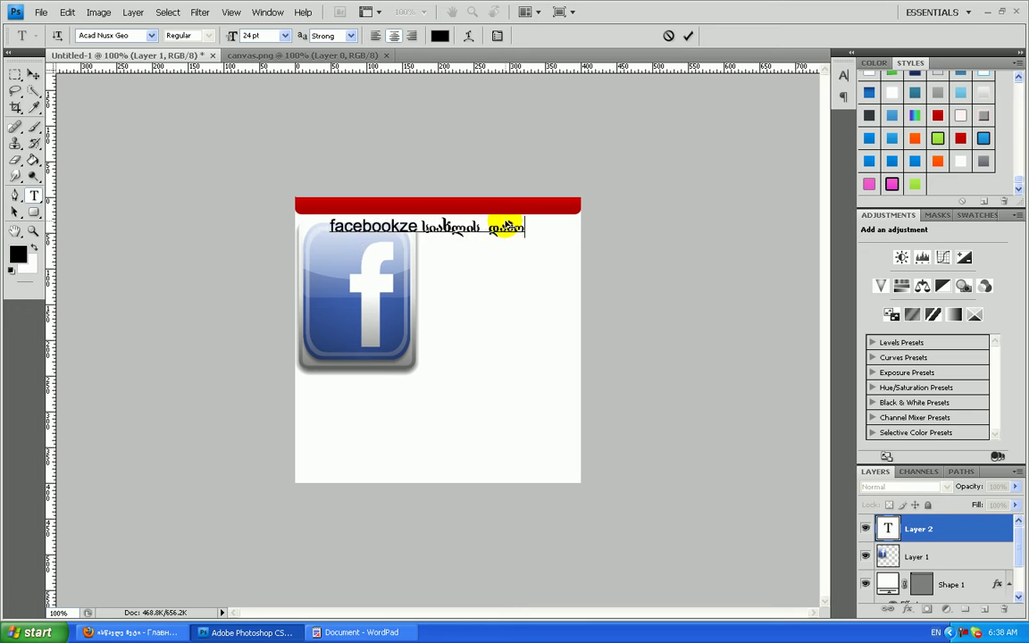
text(v)
key(BackSpace)
key(BackSpace)
text(tva)
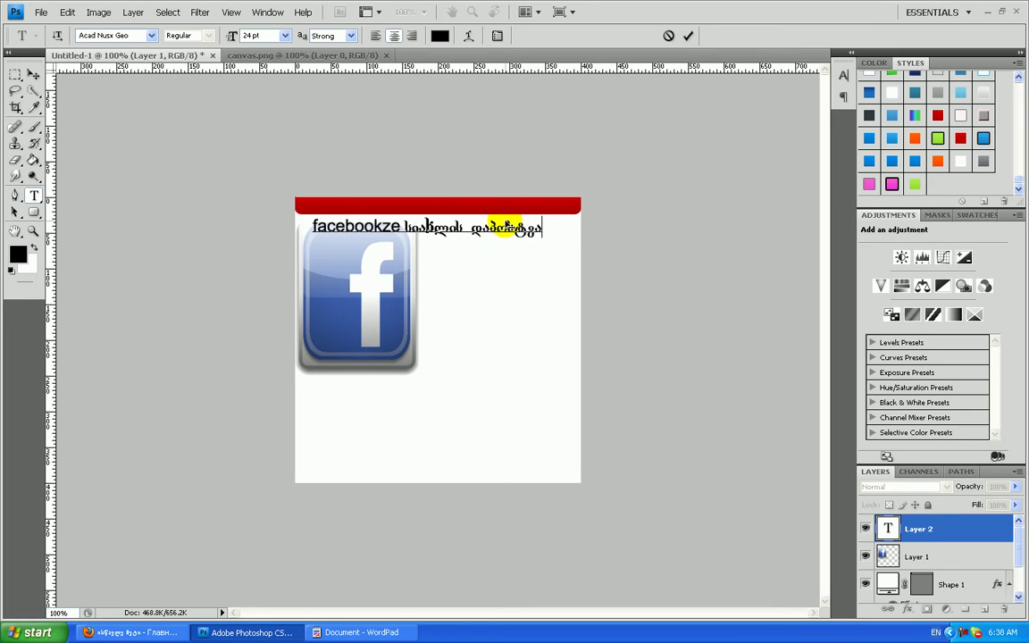
Step: Move the text clear of the Facebook icon and break it onto a second line before "dapostva"
mouse_move(514, 232)
mouse_down()
mouse_move(547, 230)
mouse_move(521, 231)
mouse_up()
click(506, 225)
key(Return)
click(34, 74)
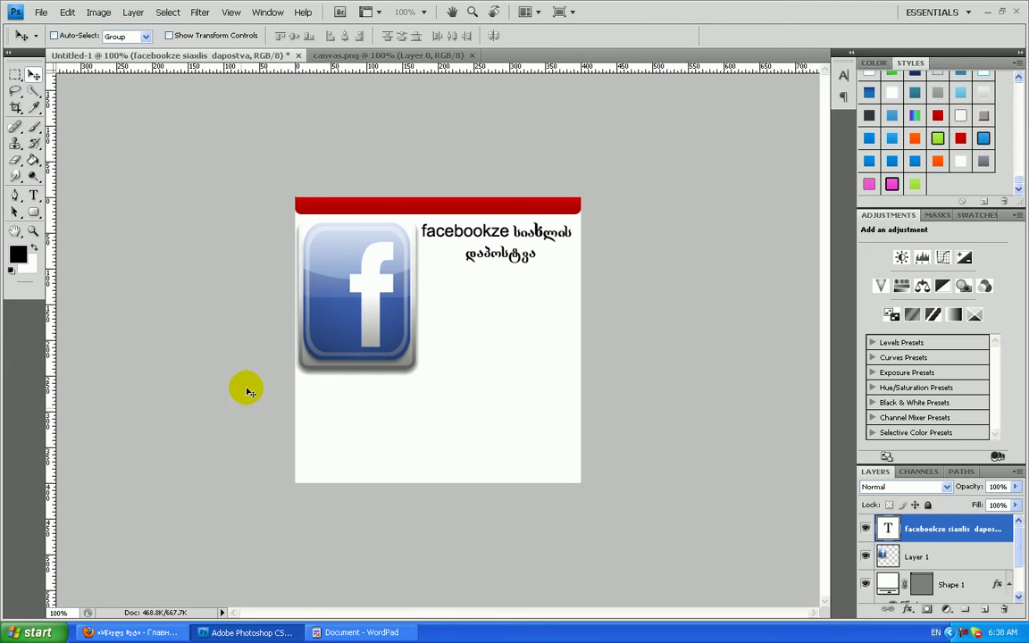
Step: Draw a red rounded rectangle with a 10 px radius across the canvas's lower edge, extending slightly beyond it
click(34, 212)
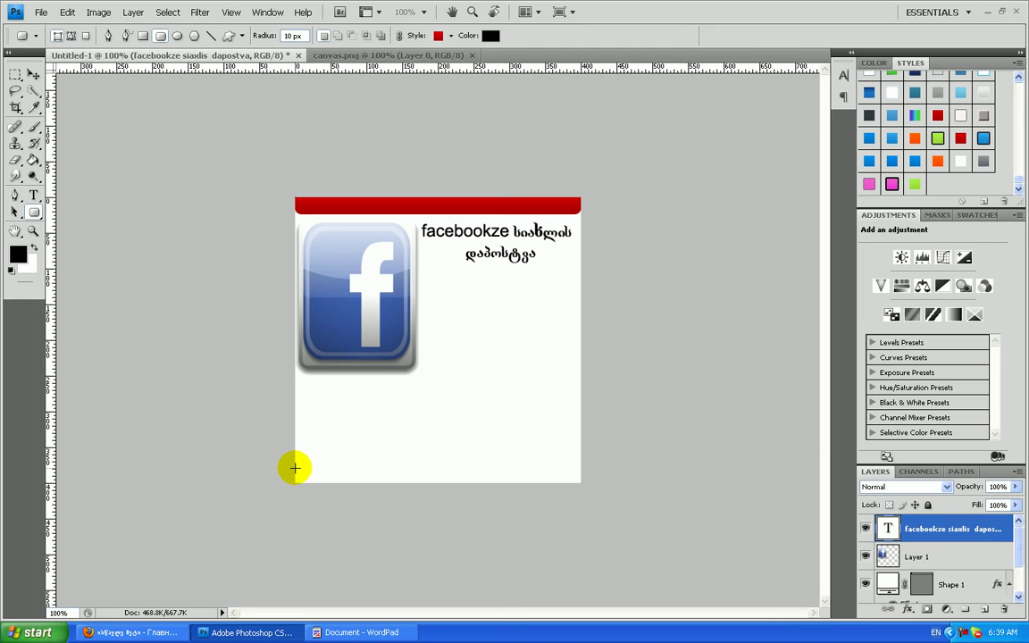
drag(296, 469, 592, 496)
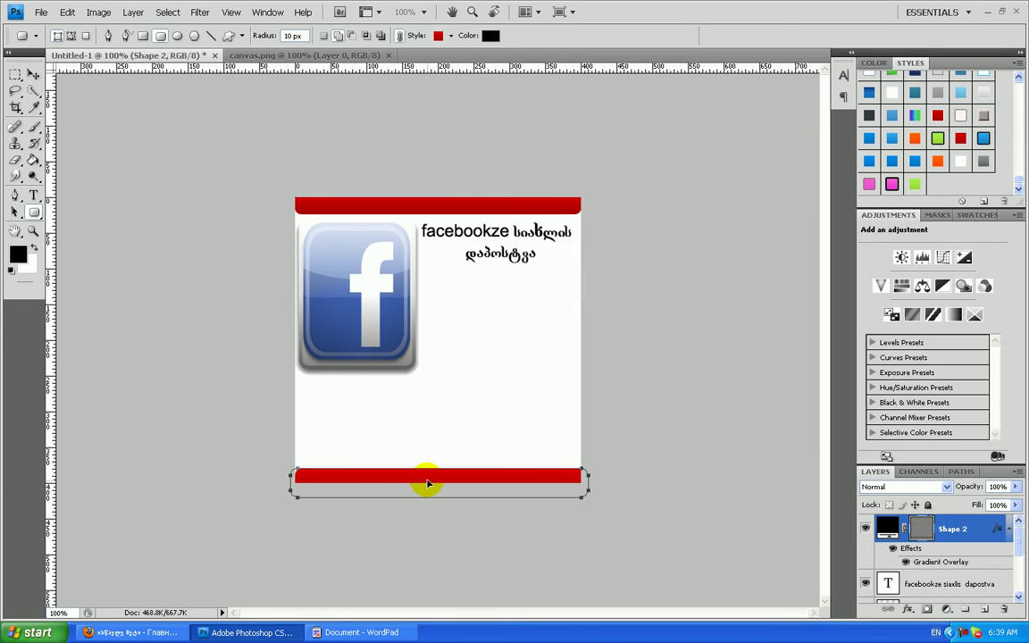
click(33, 75)
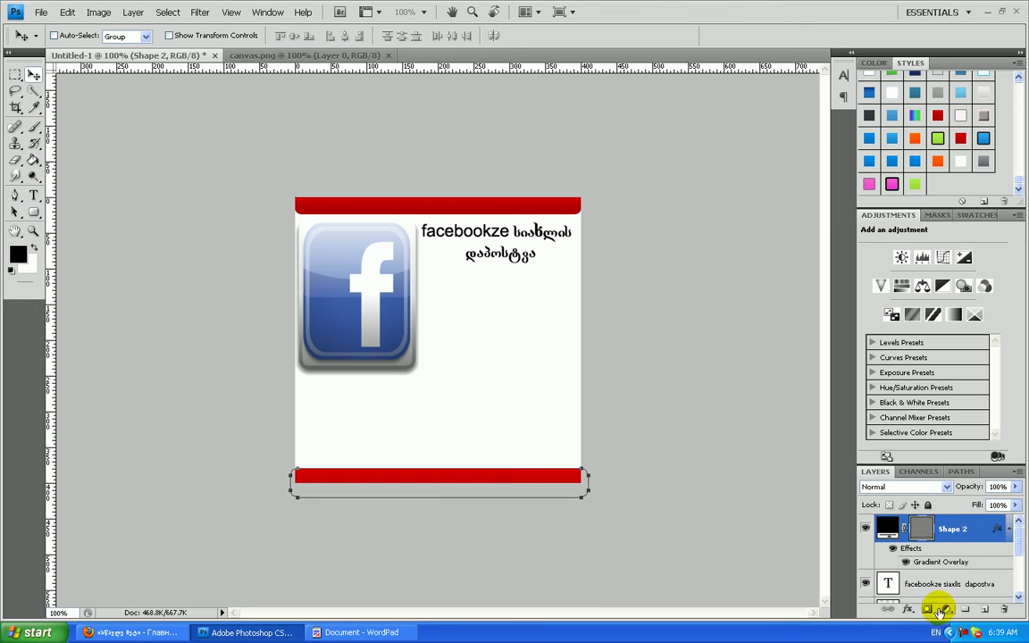
Step: Add a new empty layer above the lower bar and try to transform it
click(983, 608)
key(ctrl+t)
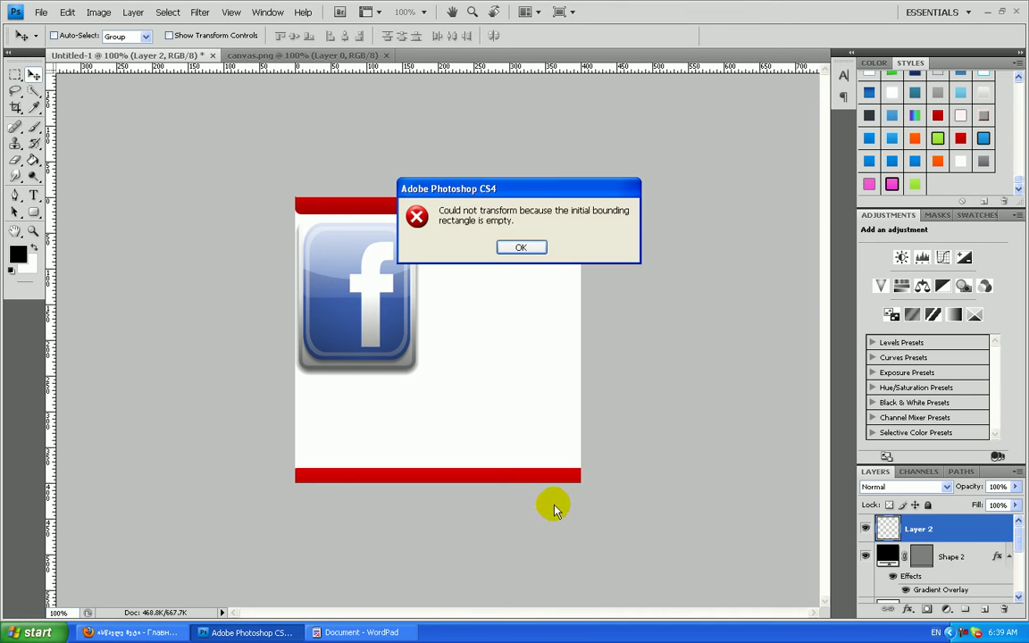
click(519, 247)
Step: Transform the Shape 2 bar to 95.9% width and 97.6% height so its ends line up with the canvas's sides
click(886, 560)
key(ctrl+t)
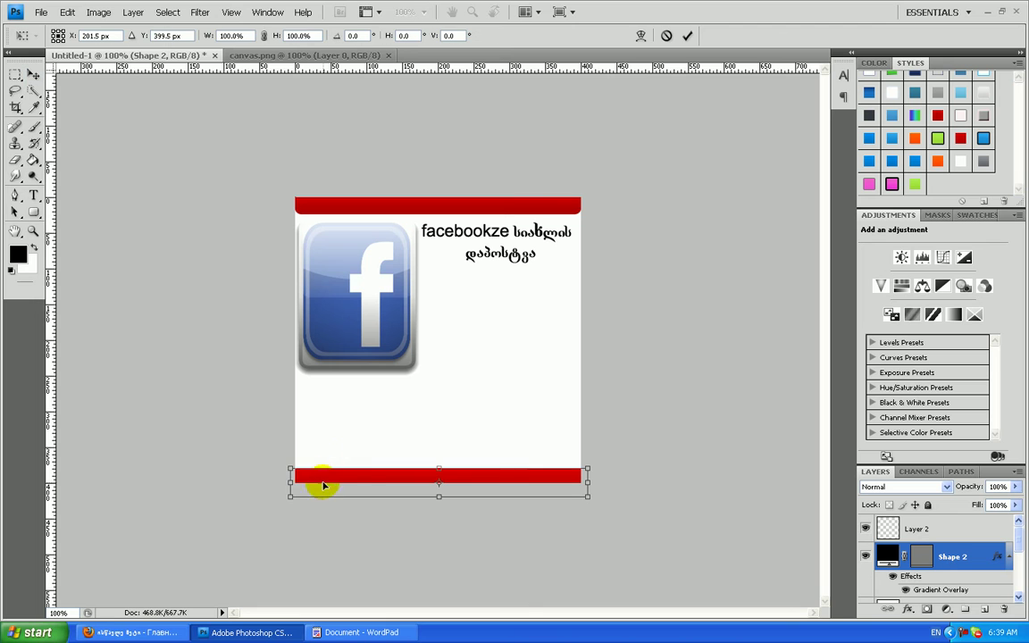
drag(288, 464, 299, 467)
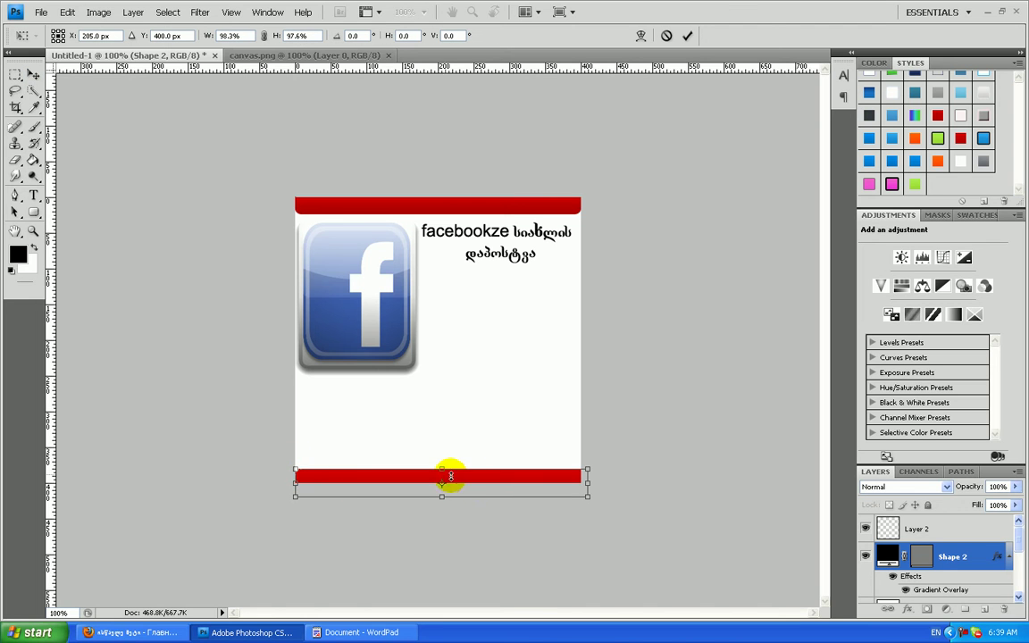
drag(587, 470, 580, 469)
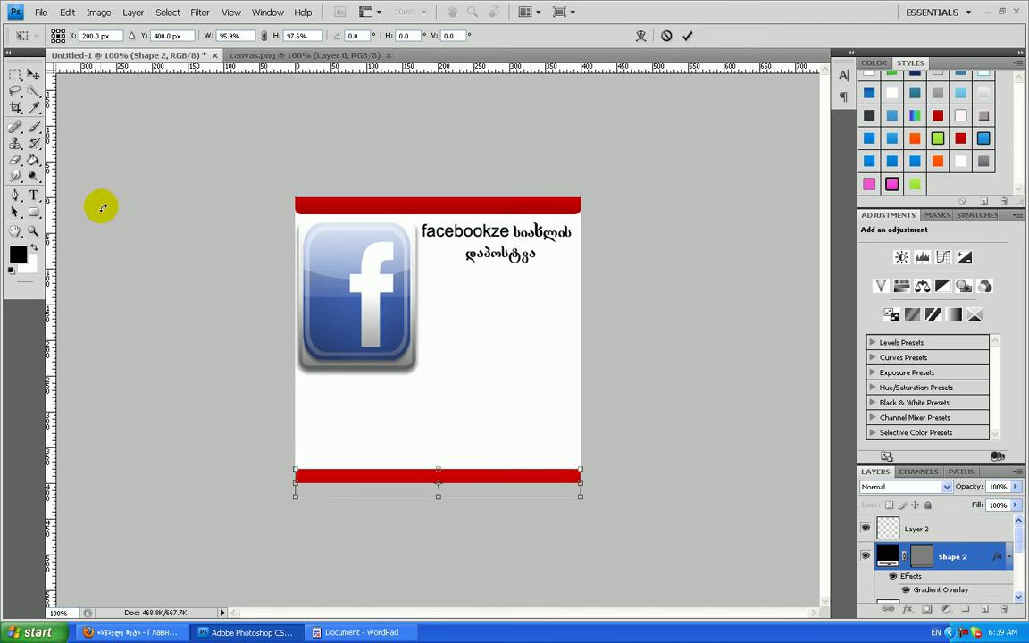
click(30, 73)
key(Return)
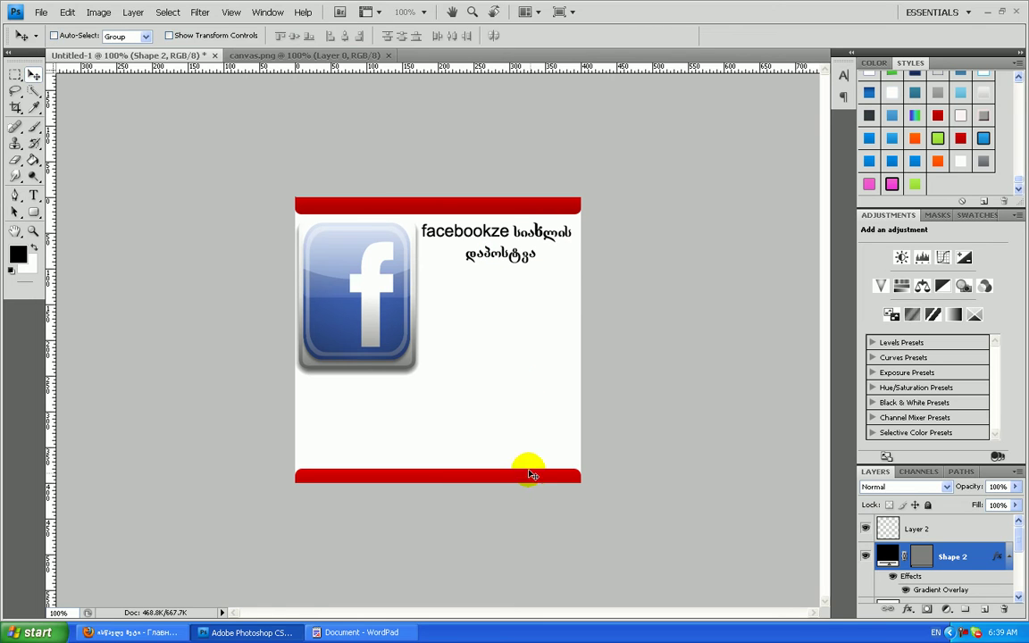
Step: Stretch the lower bar upward to 107.5% height, apply the transformation, and give the bar the grey gradient style
click(444, 496)
drag(439, 471, 437, 466)
click(31, 73)
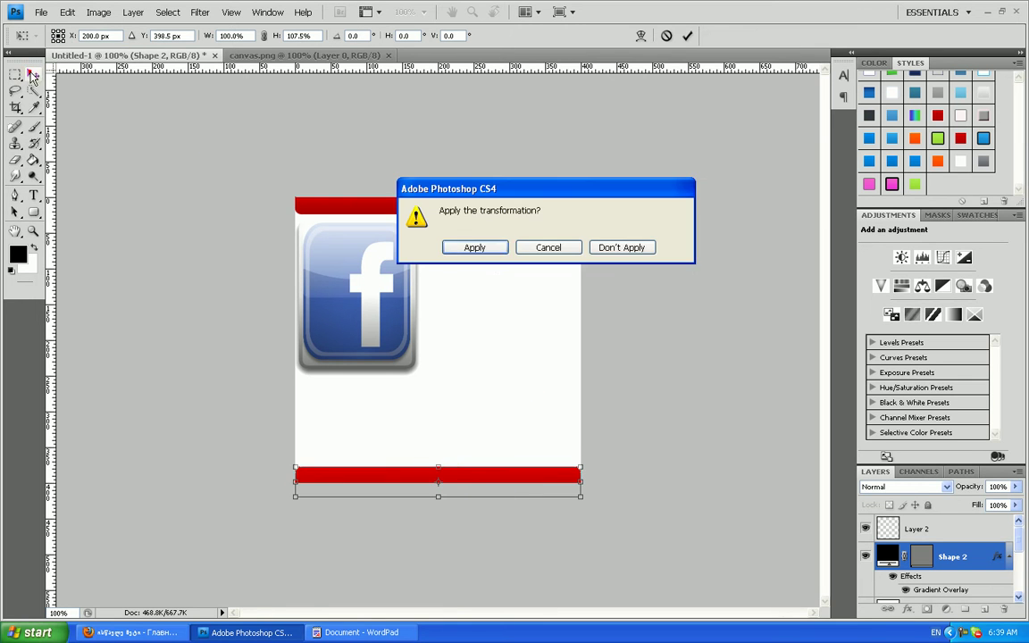
click(472, 249)
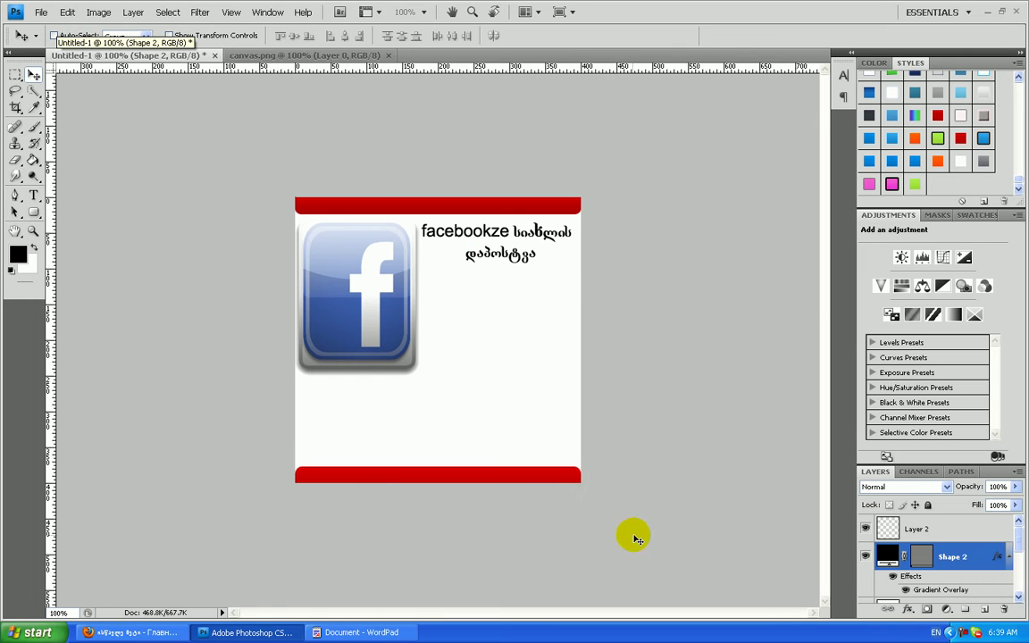
click(982, 163)
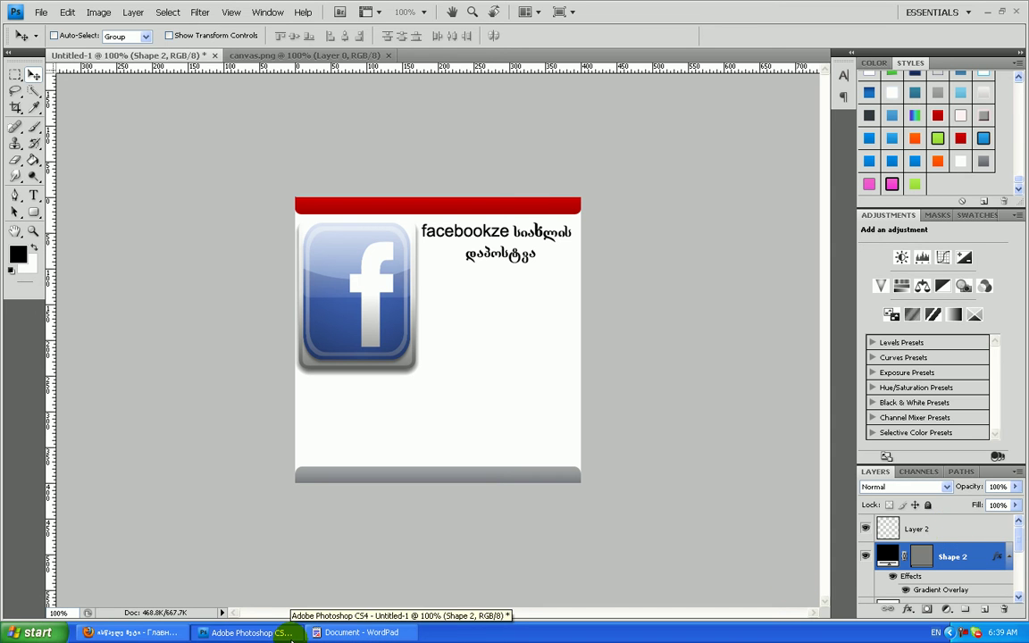
Step: Browse the image files through the SHot, Dizainebi and witeli allweb folders to its images folder and preview sruliad and onews
click(291, 638)
click(291, 638)
click(41, 11)
click(55, 40)
double_click(413, 128)
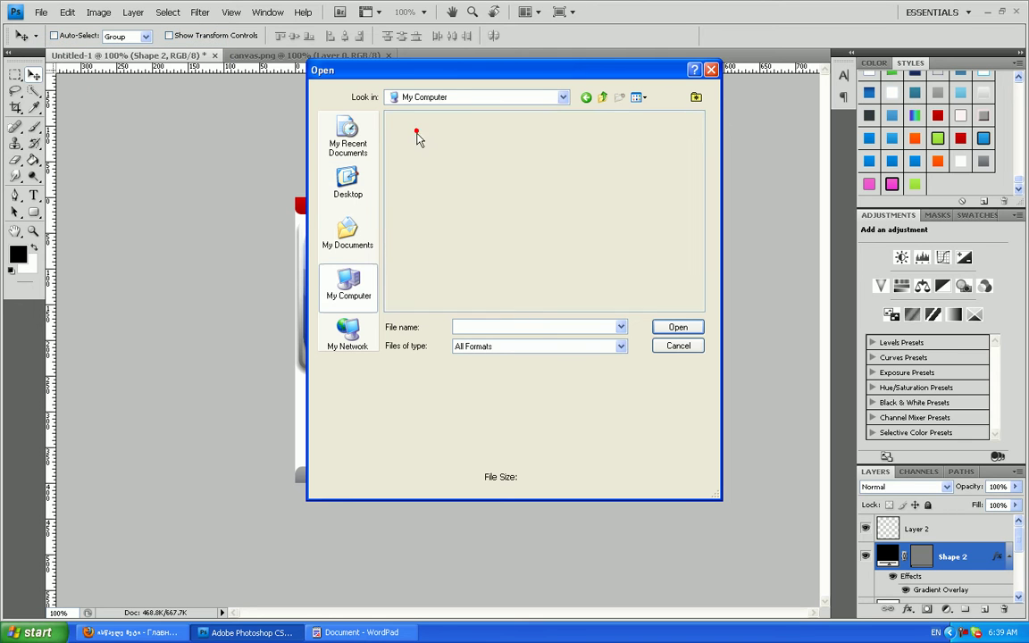
double_click(418, 143)
double_click(406, 204)
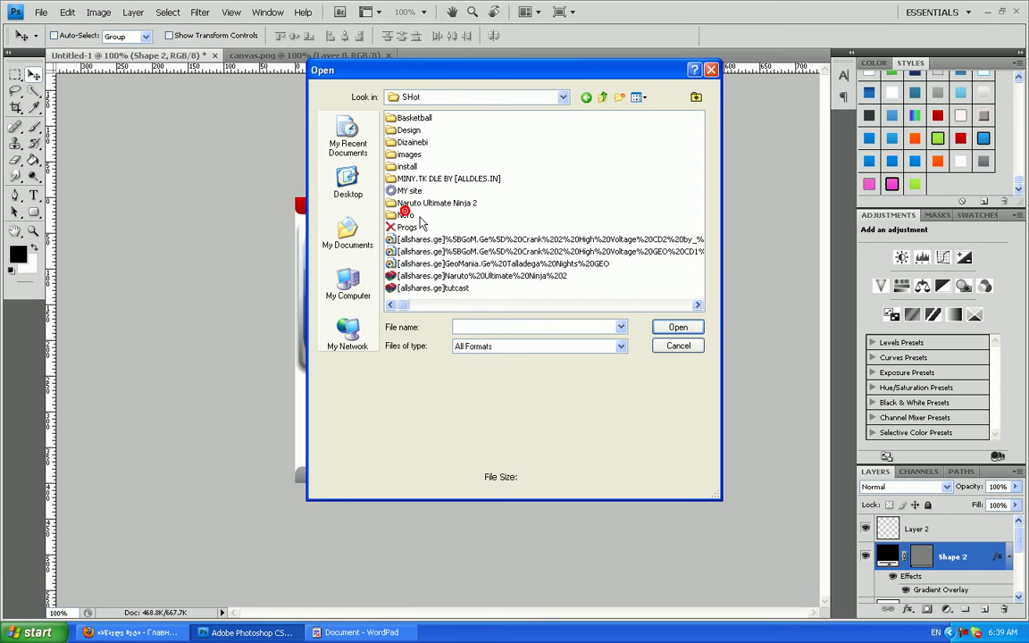
double_click(413, 143)
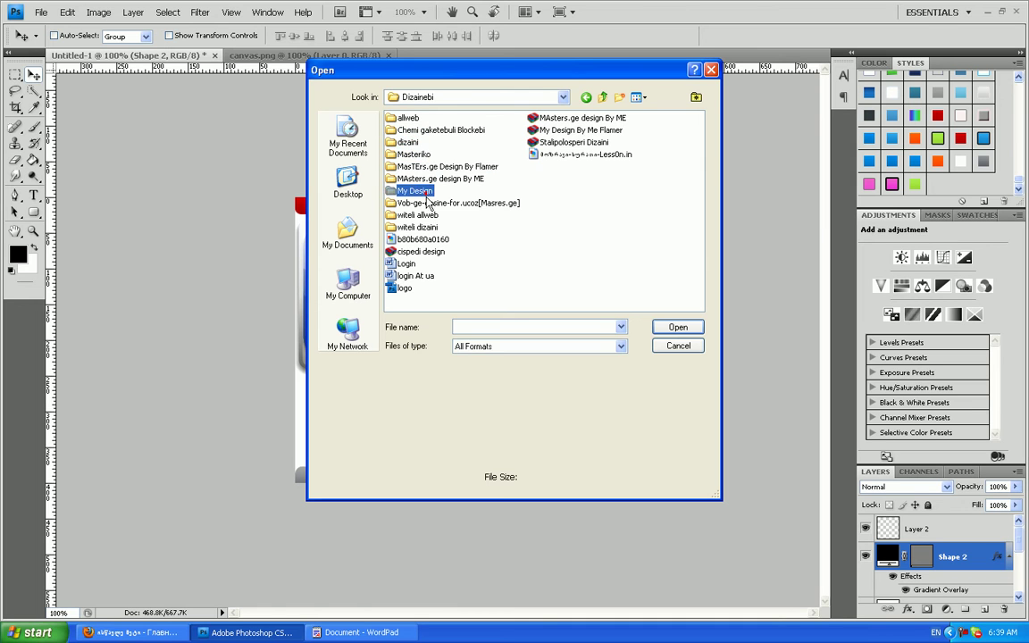
double_click(427, 215)
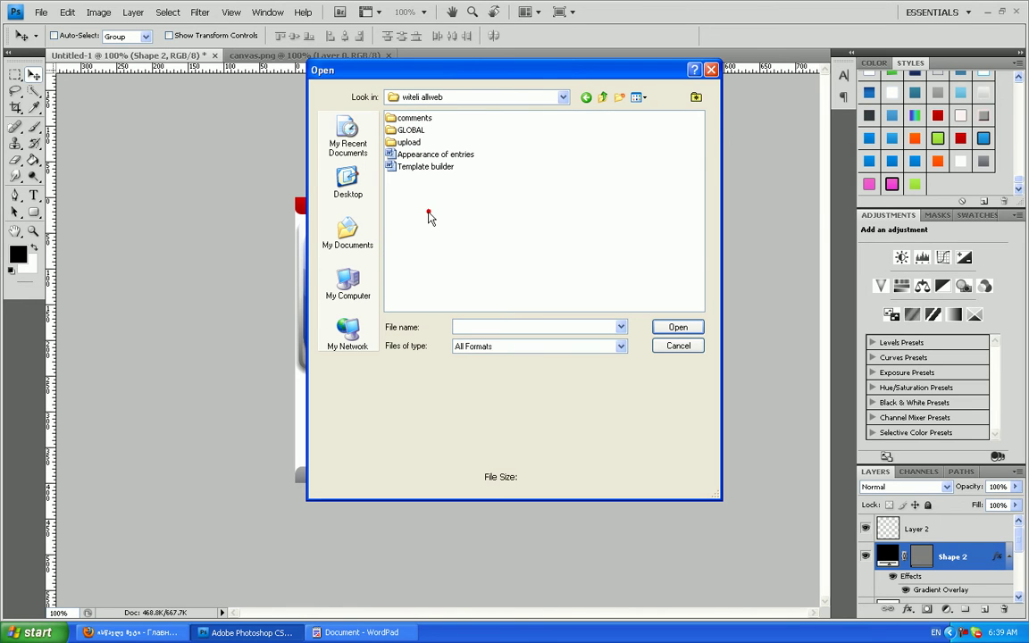
double_click(409, 143)
double_click(409, 143)
click(407, 264)
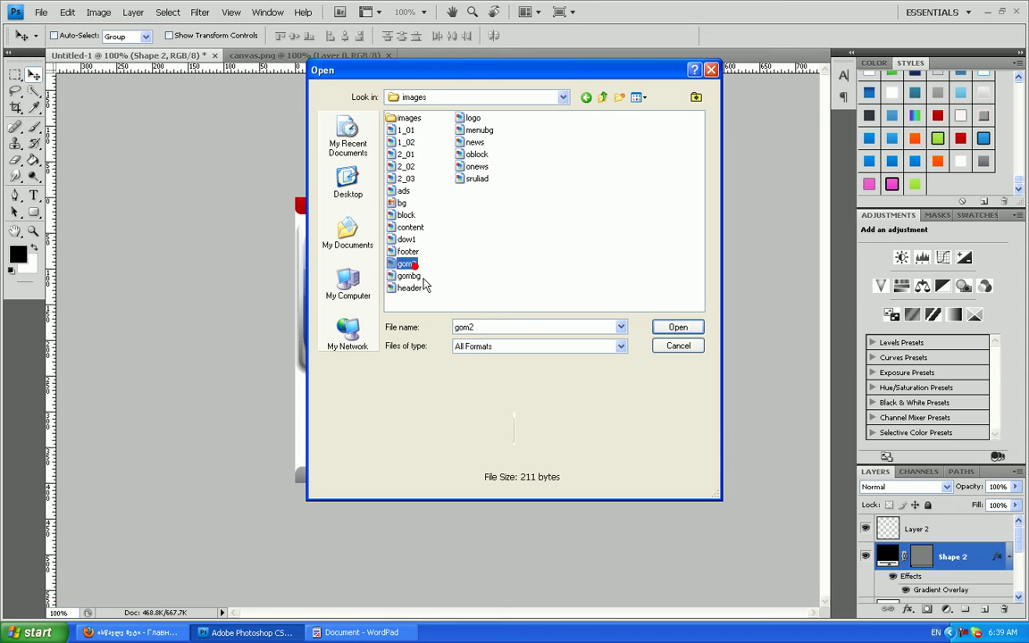
click(476, 179)
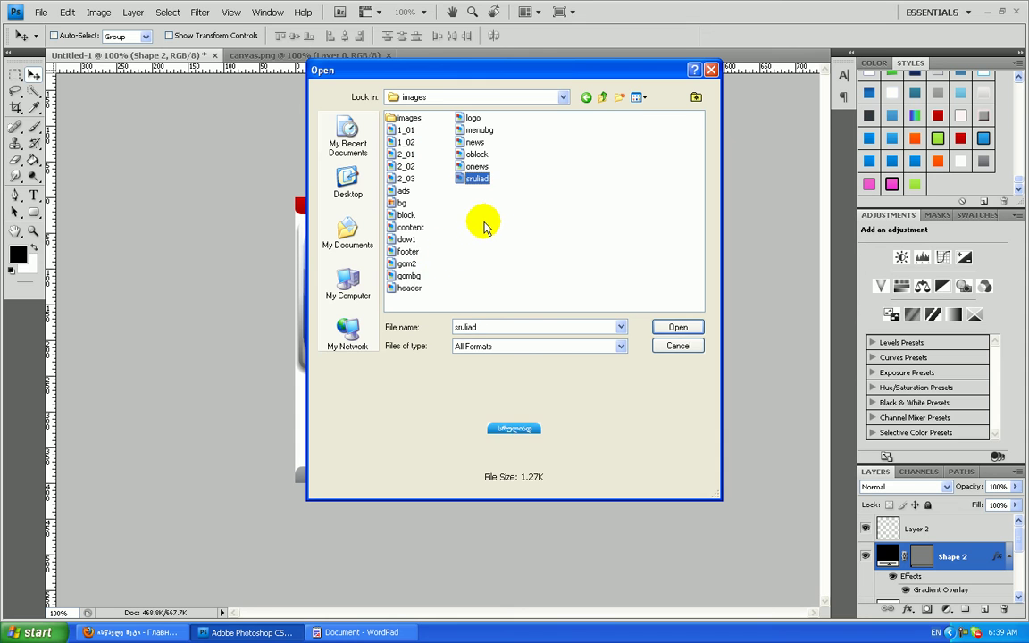
click(456, 168)
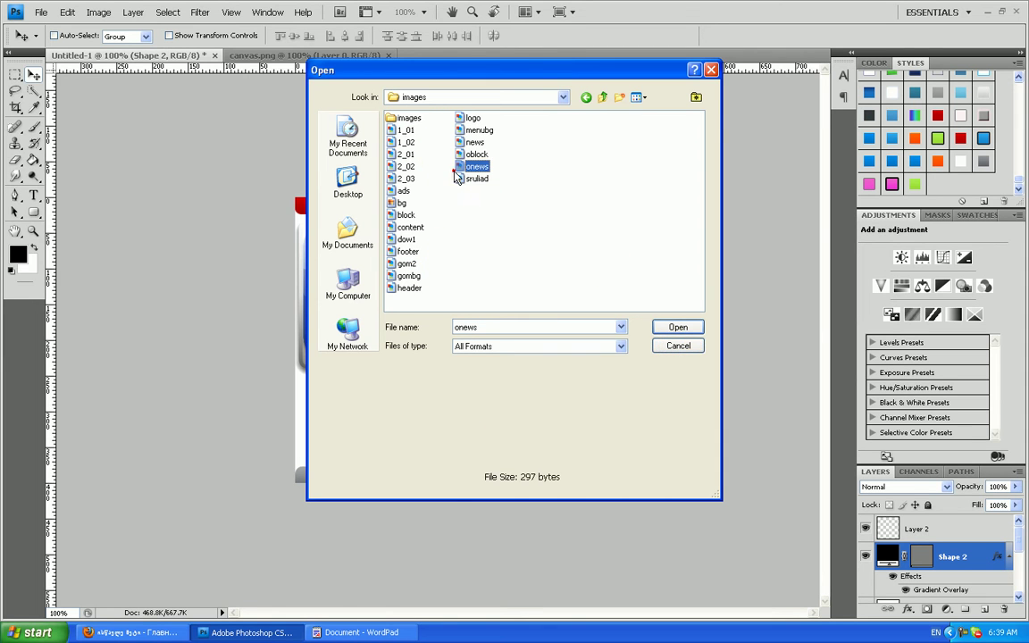
Step: Go back to the Dizainebi folder, check the contents of Masteriko and delete that folder
click(602, 97)
click(602, 98)
click(602, 97)
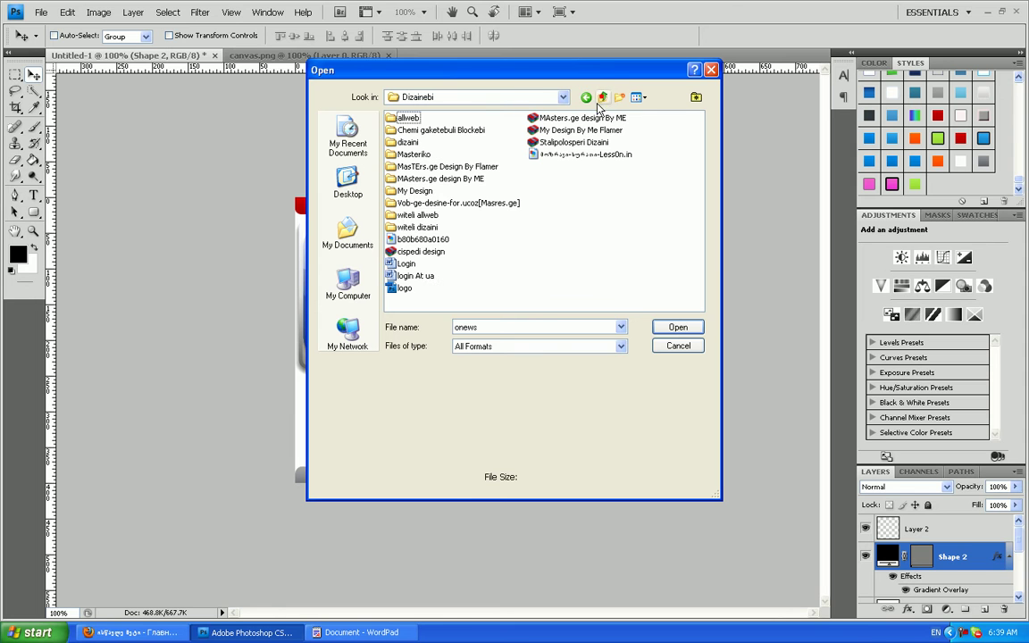
click(423, 239)
click(446, 202)
double_click(416, 154)
click(426, 161)
click(602, 97)
key(Delete)
key(Return)
Step: Look through the MasTErs.ge Design By Flamer folder and its css subfolder for the button image
click(420, 214)
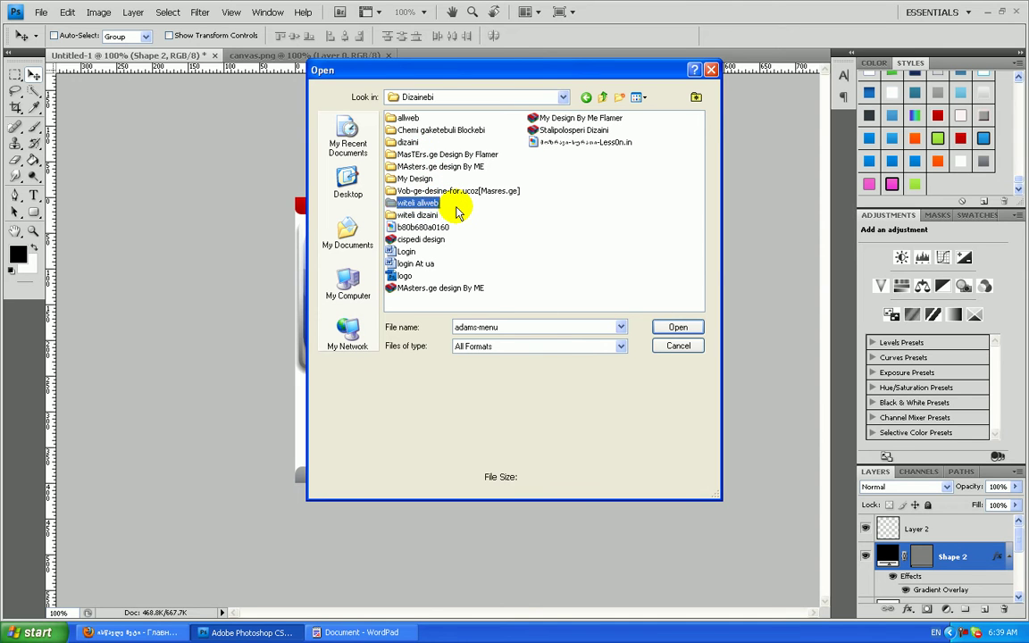
key(Up)
key(Up)
key(Up)
key(Up)
key(Return)
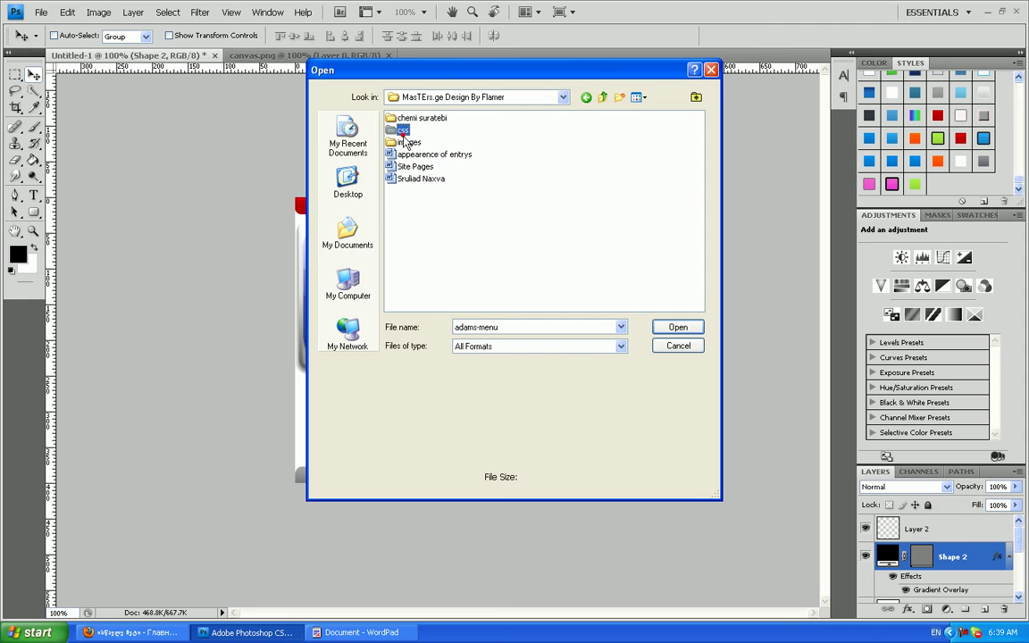
double_click(403, 132)
click(603, 100)
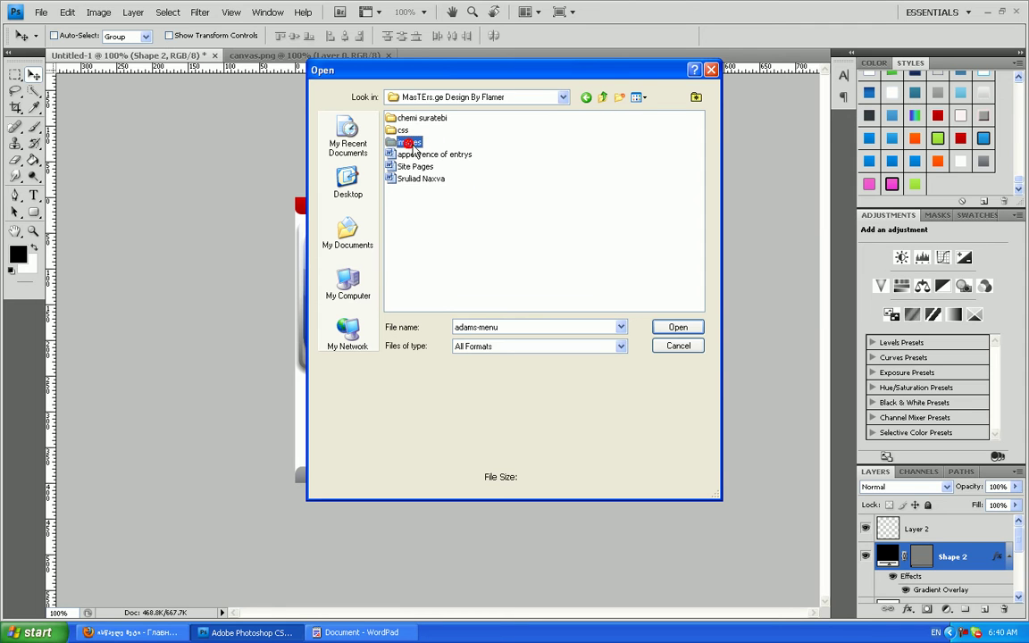
Step: Examine the files in the images folder of MasTErs.ge Design By Flamer for a button image, and leave without opening any
double_click(412, 144)
click(479, 239)
click(483, 261)
click(482, 254)
key(Up)
key(Up)
key(Up)
key(Up)
key(Up)
key(Up)
key(Up)
key(Up)
key(Up)
key(Up)
key(Up)
key(Left)
key(Down)
key(Down)
key(Down)
key(Down)
key(Down)
key(Down)
key(Down)
key(Down)
key(Down)
key(Down)
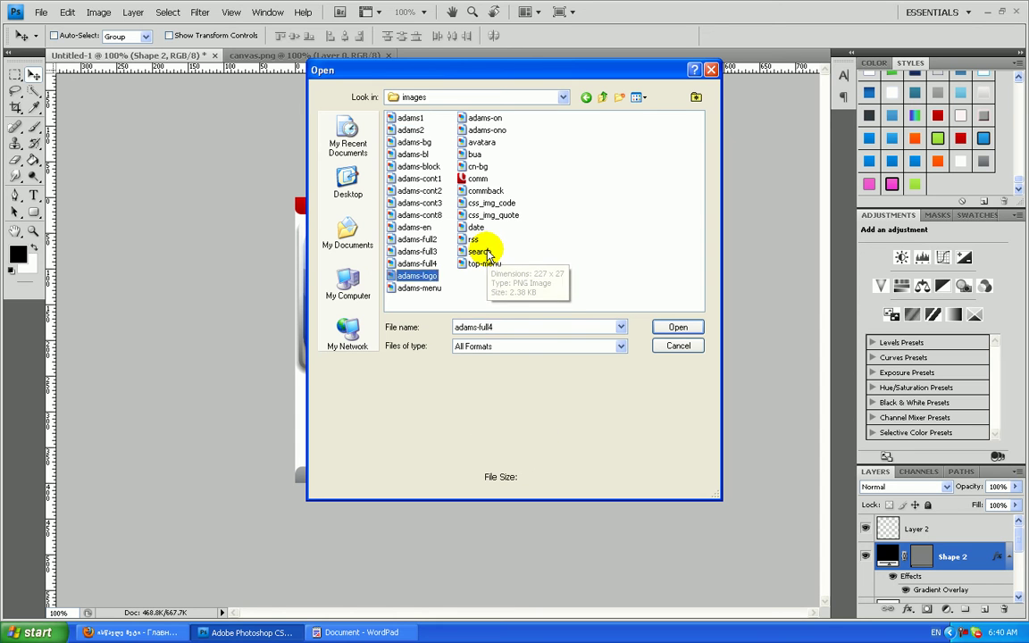
key(Down)
key(Down)
key(Down)
key(Down)
key(Down)
key(Down)
click(586, 99)
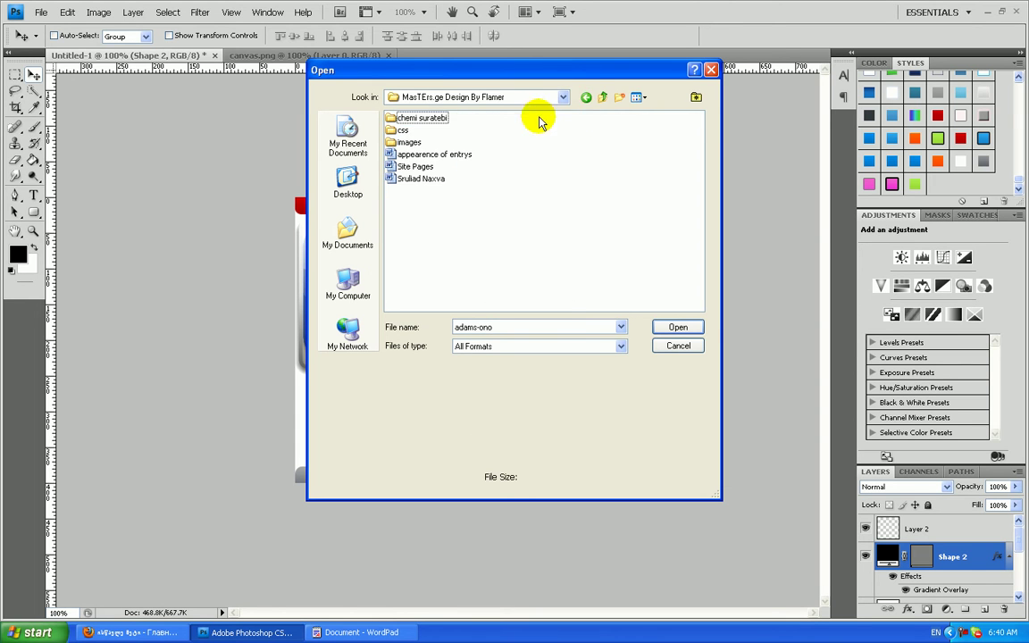
click(586, 96)
click(678, 347)
Step: Switch to Firefox and open templets.at.ua in a new tab
click(134, 632)
scroll(279, 122, up, 3)
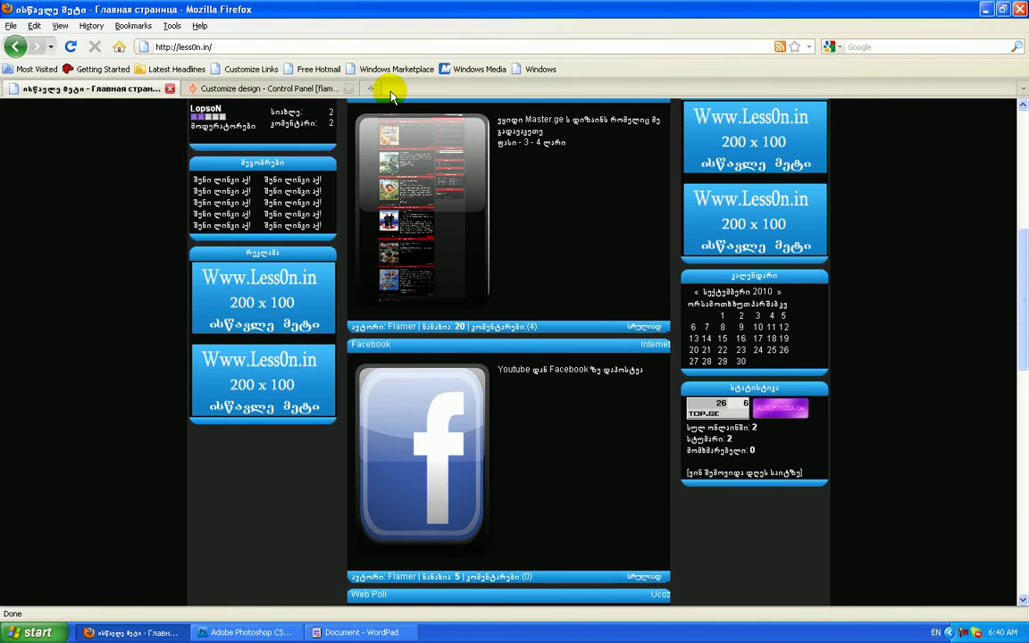
click(370, 90)
text(tem)
key(Down)
key(Return)
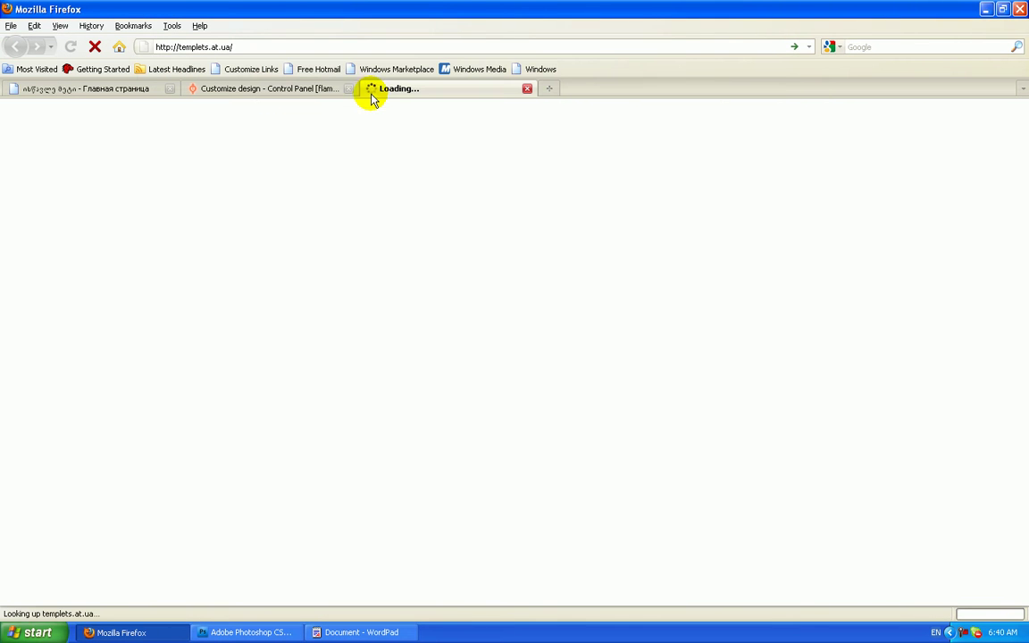
Step: Switch to WordPad and add the line "უკაცრავად რაგაცა სურათი ვერ ვიპოვე :)))" to the note
click(387, 635)
text(ukacravad ra)
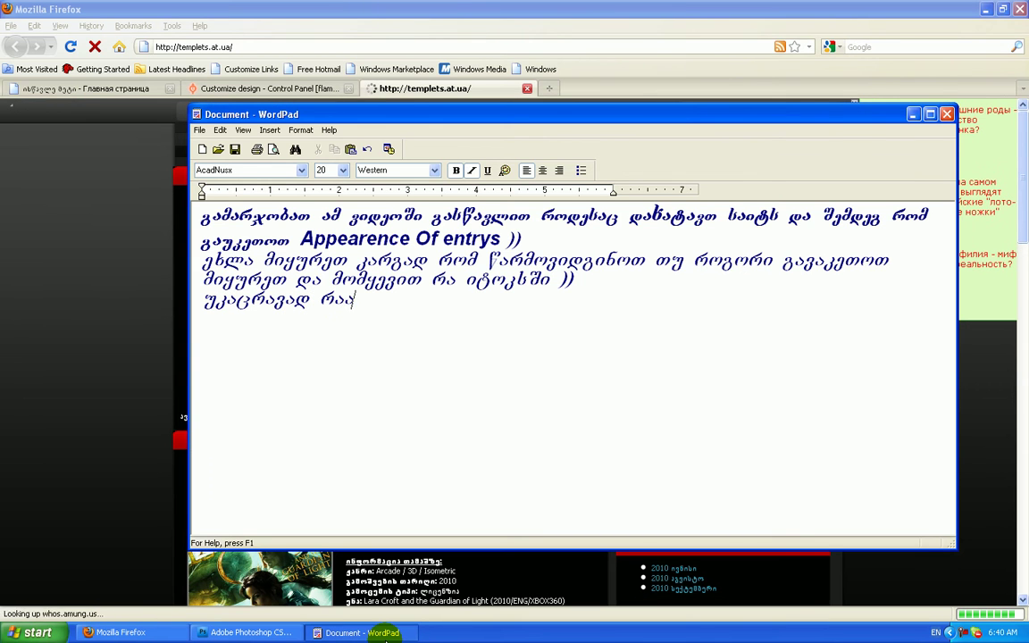
text(gaca suraTi q)
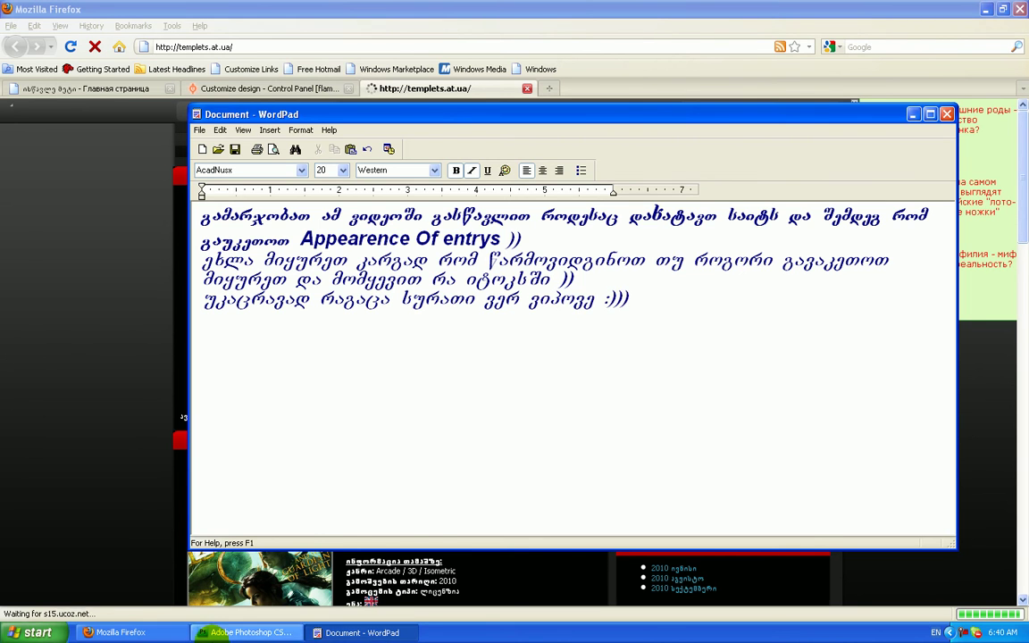
click(361, 632)
Step: Save the red სრულიად button image from the web page to the desktop as 1914e7922886.png
right_click(524, 373)
click(553, 510)
click(367, 282)
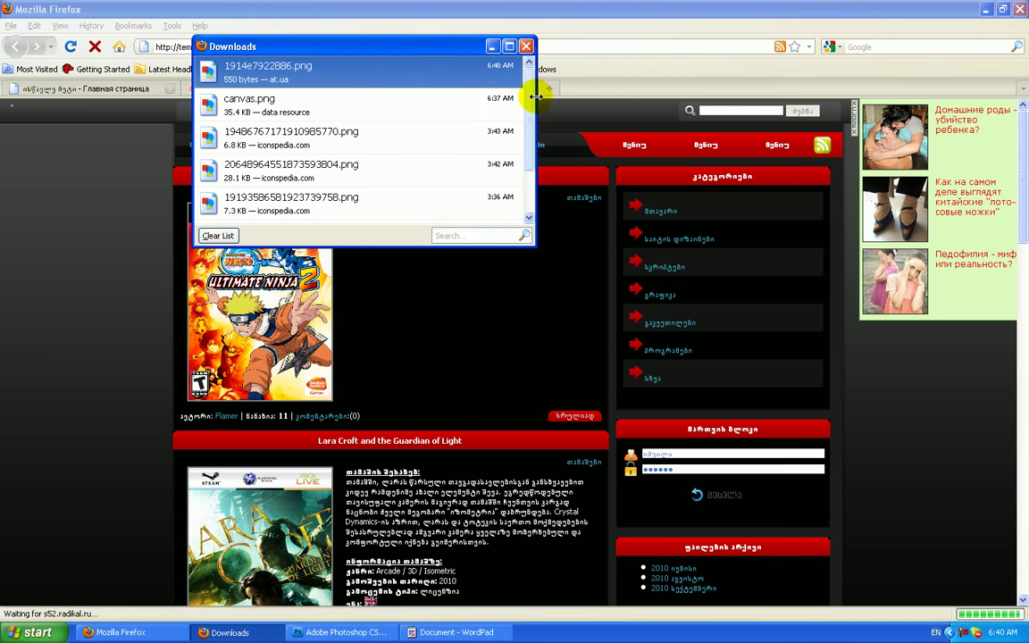
click(526, 47)
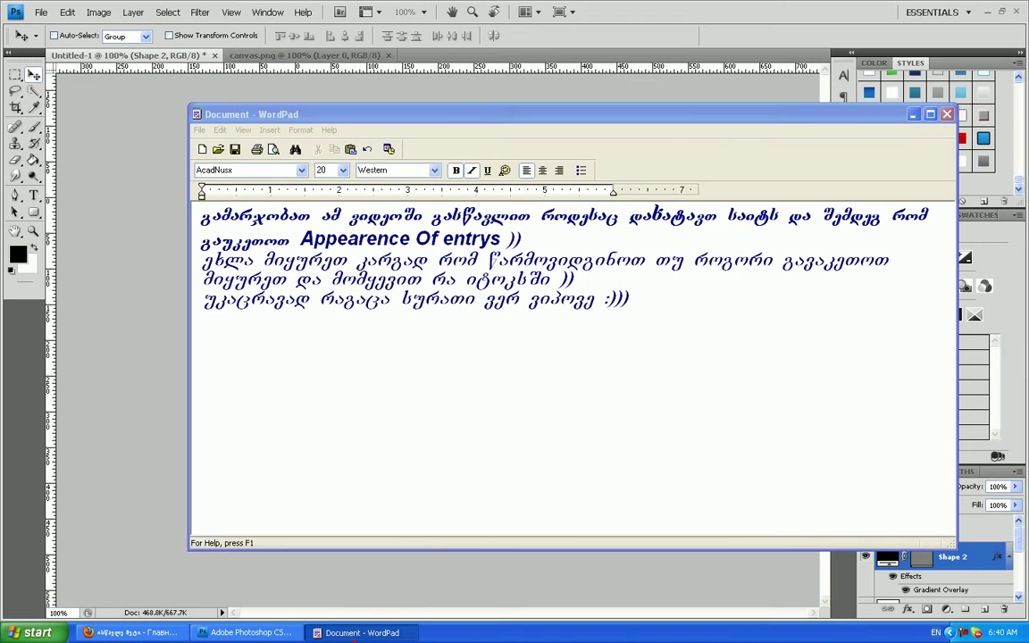
Step: Open 1914e7922886.png in Photoshop and place the red button at the right end of the template's grey footer bar
click(360, 633)
click(247, 632)
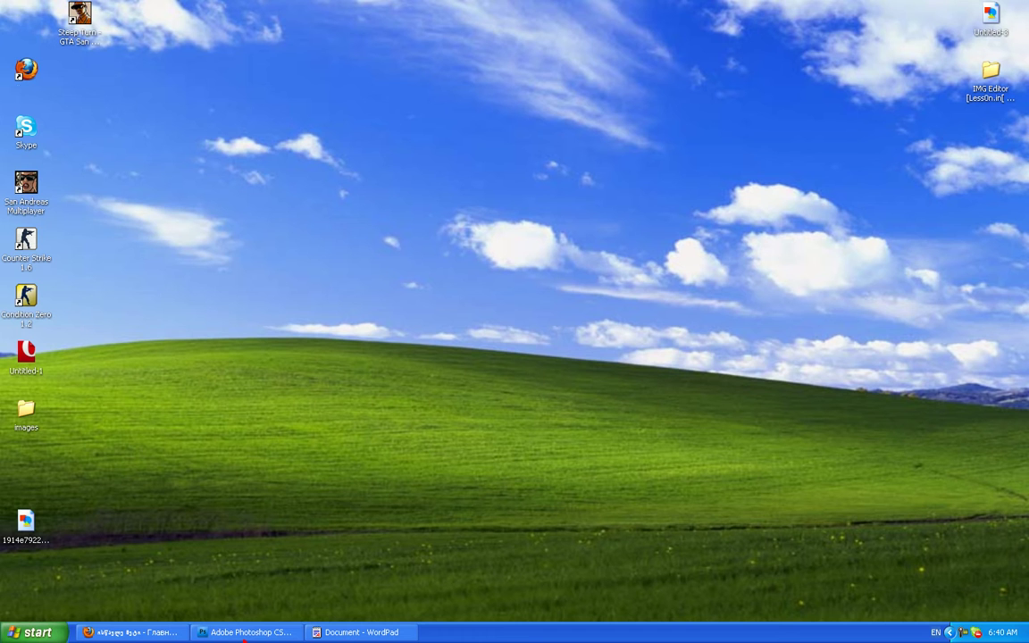
drag(223, 560, 377, 480)
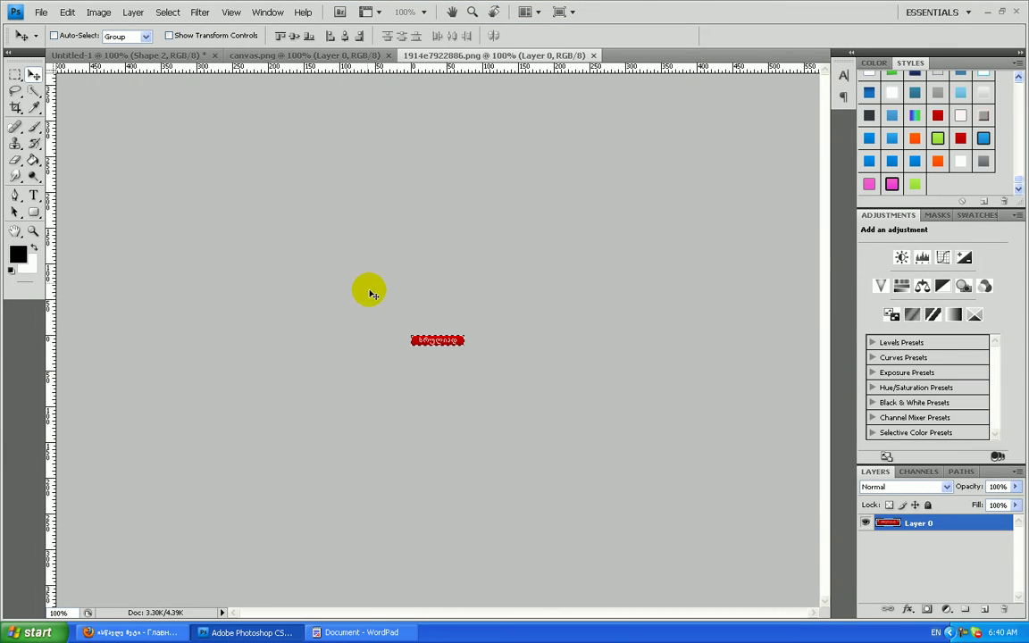
click(593, 55)
drag(610, 218, 532, 481)
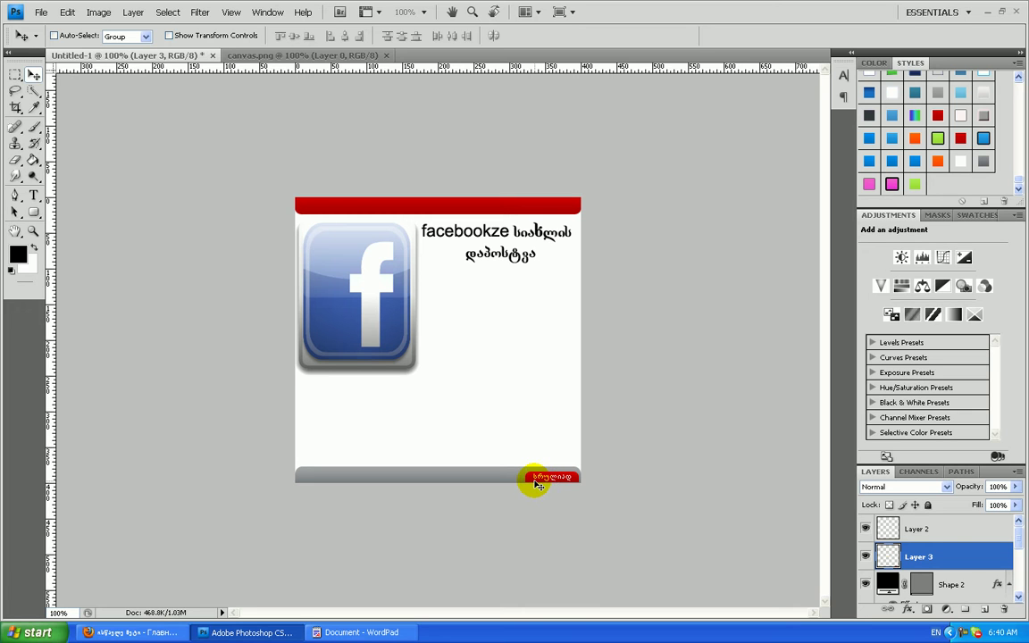
Step: Add the white label "daamata:" in Acad Nusx Geo at 15.81 pt to the left end of the grey footer bar
click(34, 195)
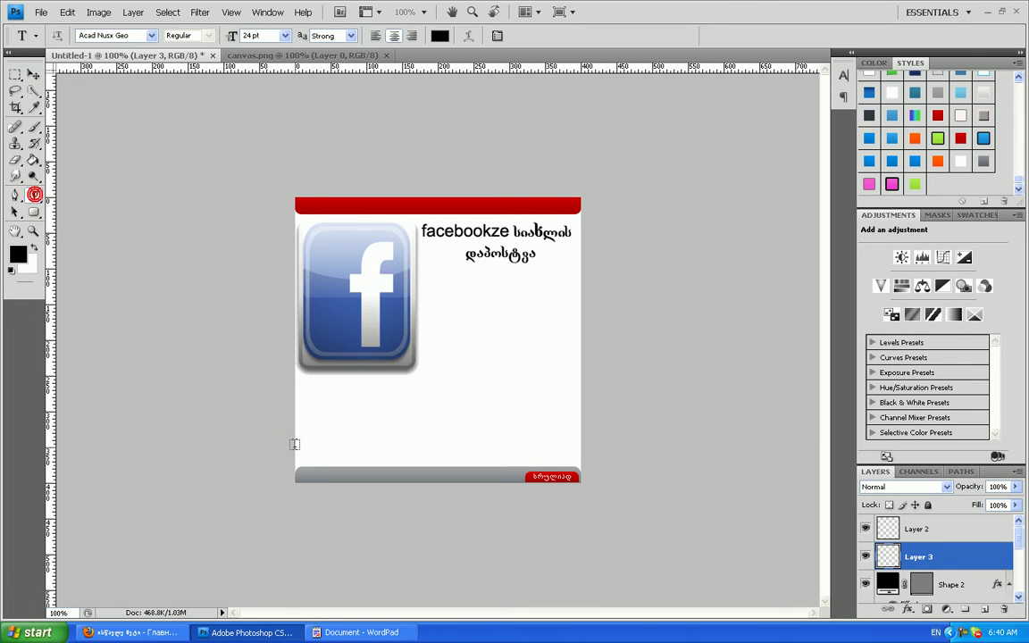
click(304, 476)
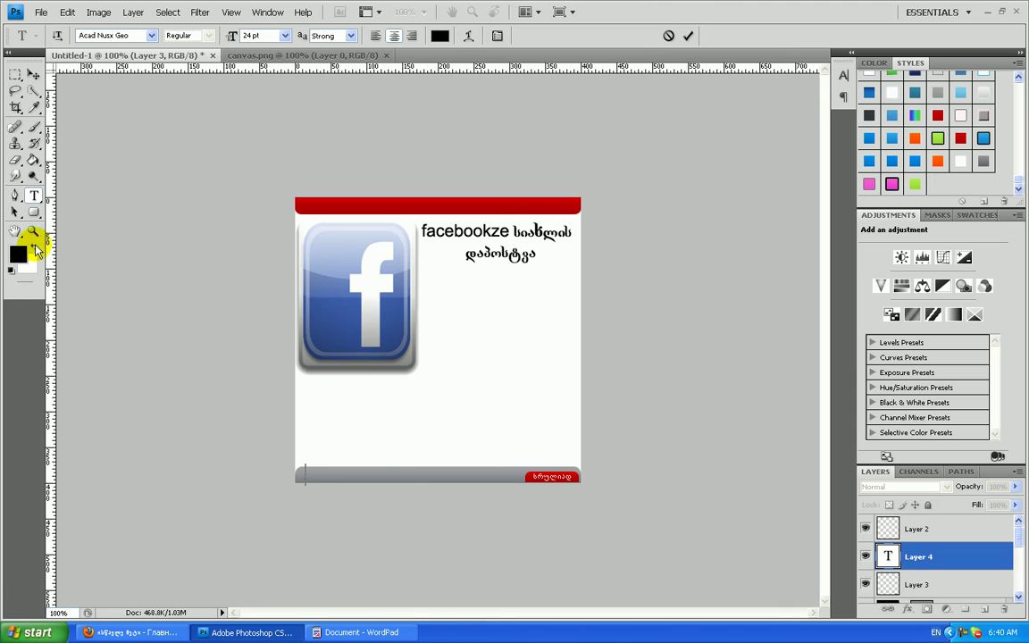
click(34, 249)
text(daamate)
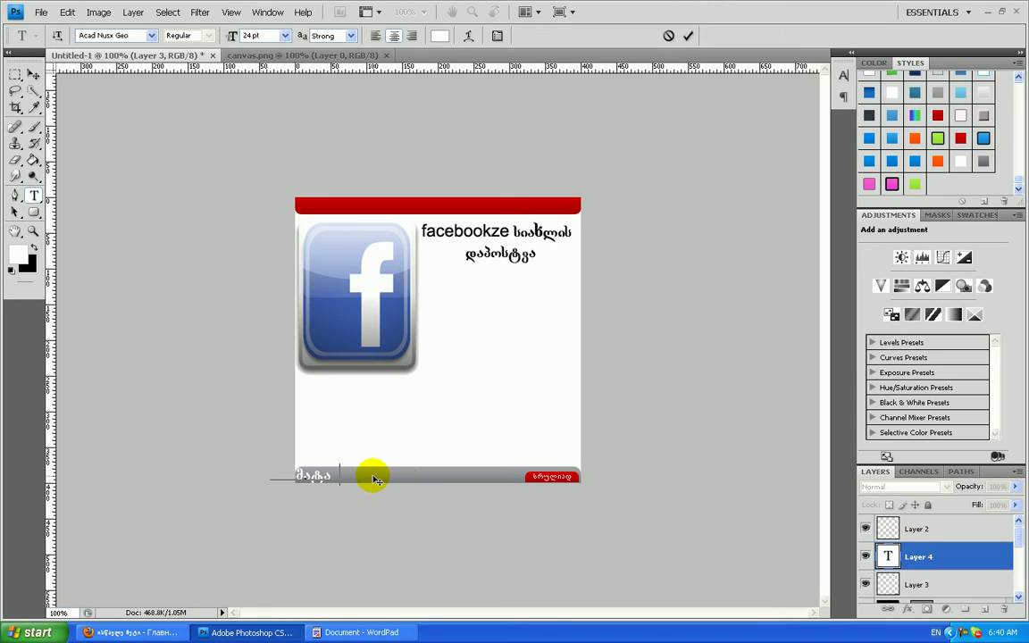
mouse_move(333, 475)
mouse_down()
mouse_move(354, 479)
mouse_move(361, 466)
mouse_move(346, 477)
mouse_up()
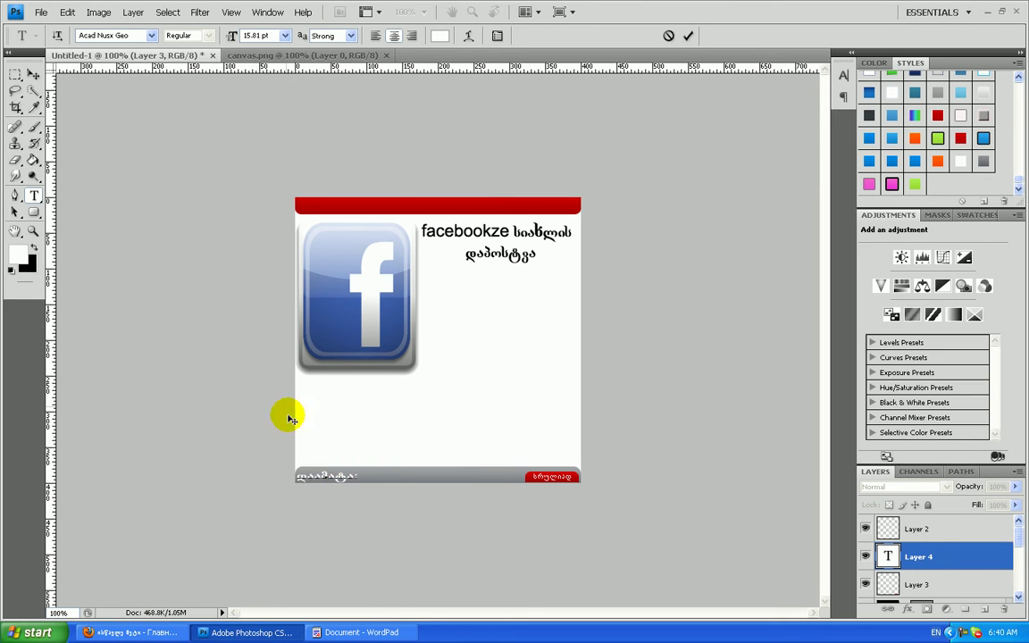
click(42, 74)
click(33, 73)
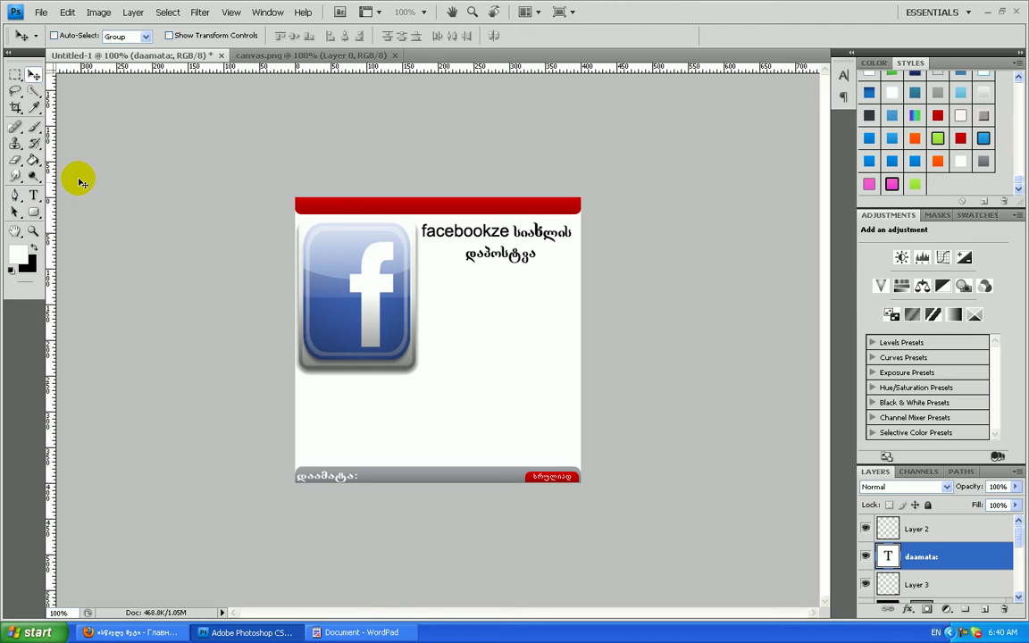
Step: Try the Arial font on the "daamata:" label and delete the stray new text layer
click(33, 194)
click(108, 36)
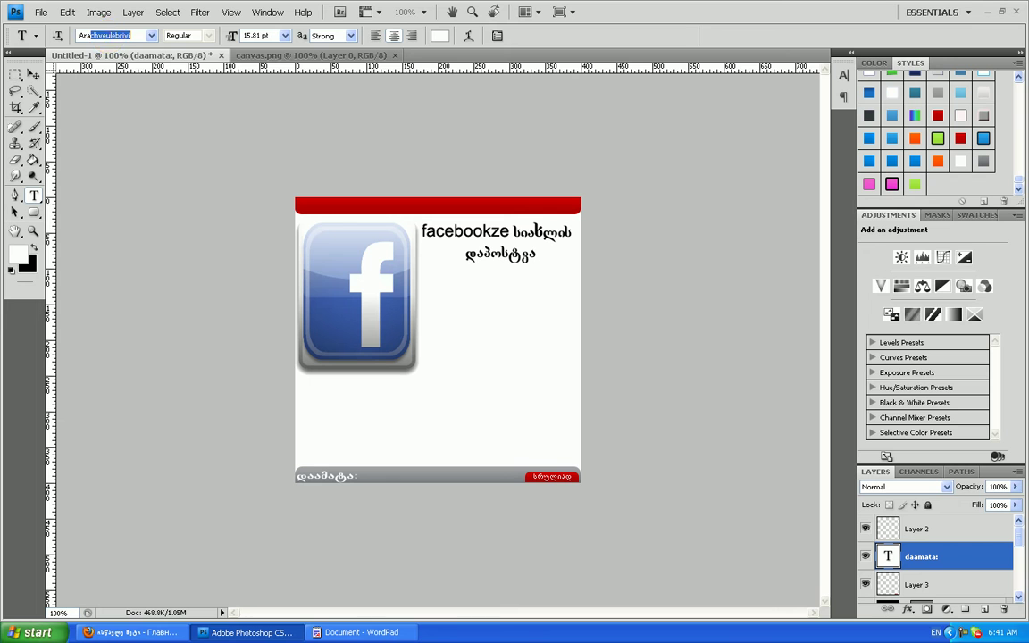
text(Arial)
click(363, 476)
text(daamata:)
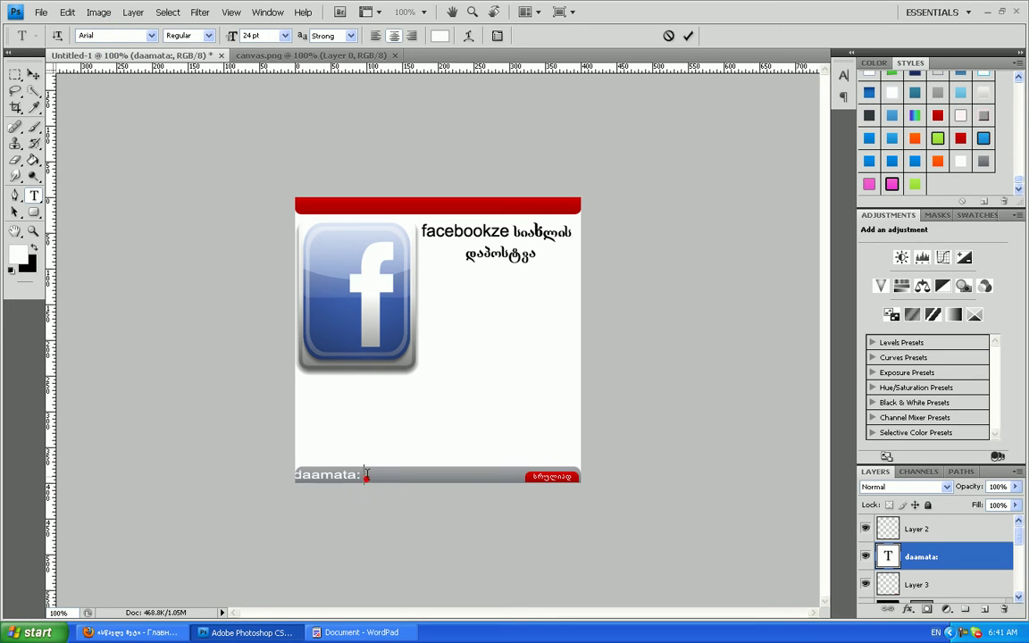
drag(359, 474, 319, 477)
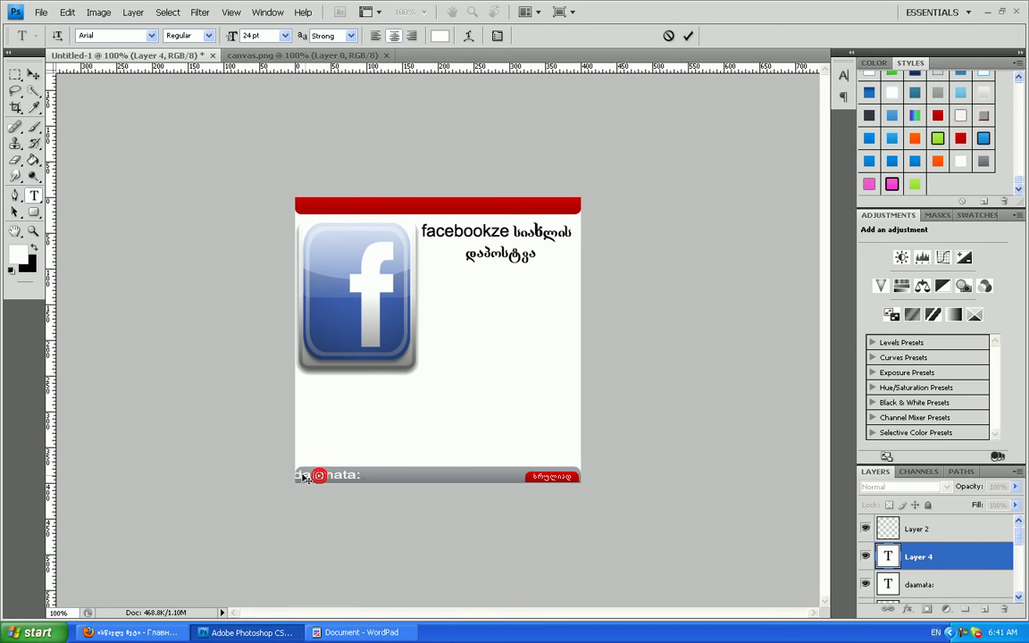
click(937, 558)
click(1003, 613)
Step: Delete the empty Layer 2
click(925, 531)
click(1002, 613)
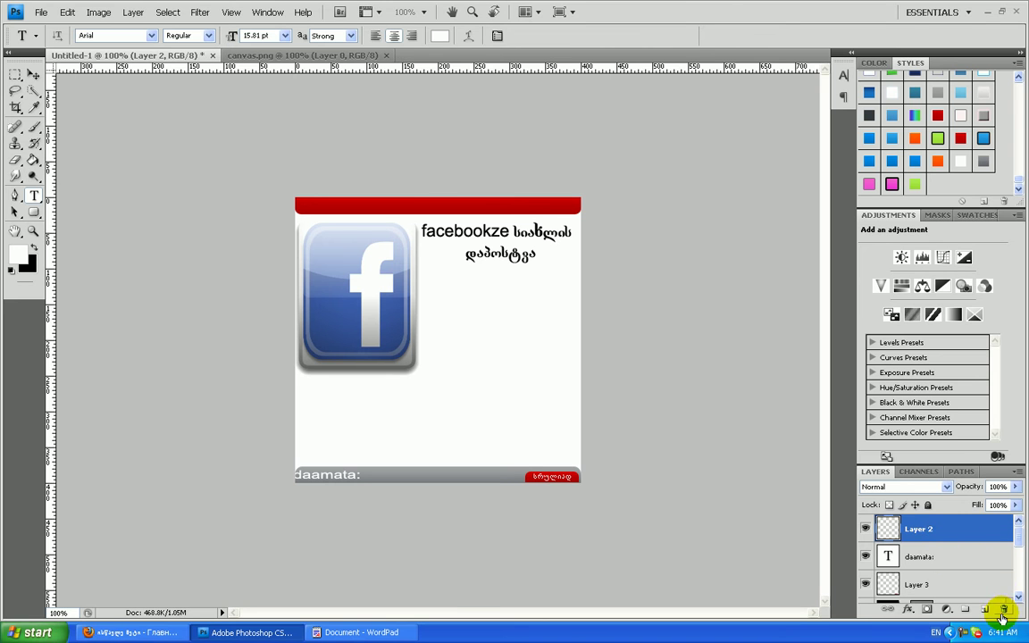
drag(1002, 616, 1002, 616)
Step: Set the "daamata:" label's font back to Acad Nusx Geo
double_click(354, 474)
click(125, 35)
text(Acad)
key(Return)
click(33, 75)
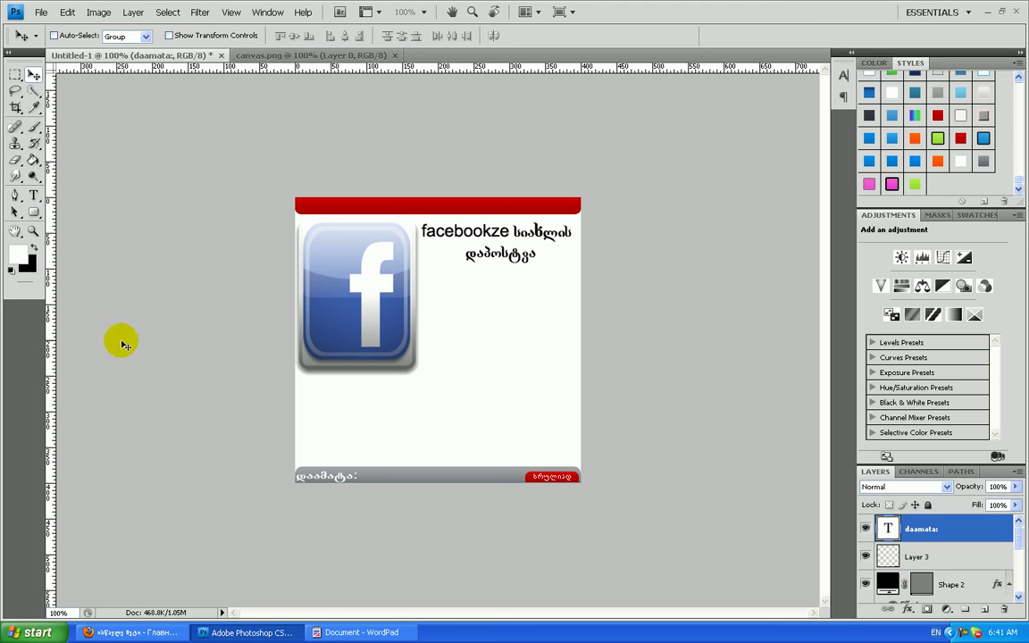
Step: Add a white "Flamer" label in Arial at 17.24 pt directly after the "daamata:" label in the grey footer bar
click(33, 195)
click(380, 480)
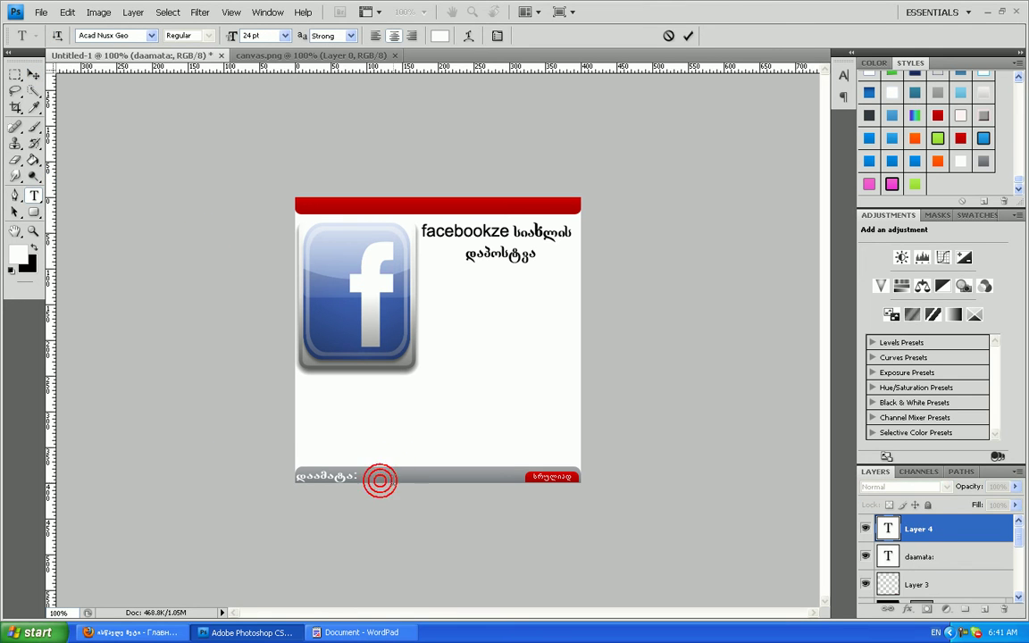
click(107, 35)
text(Ar)
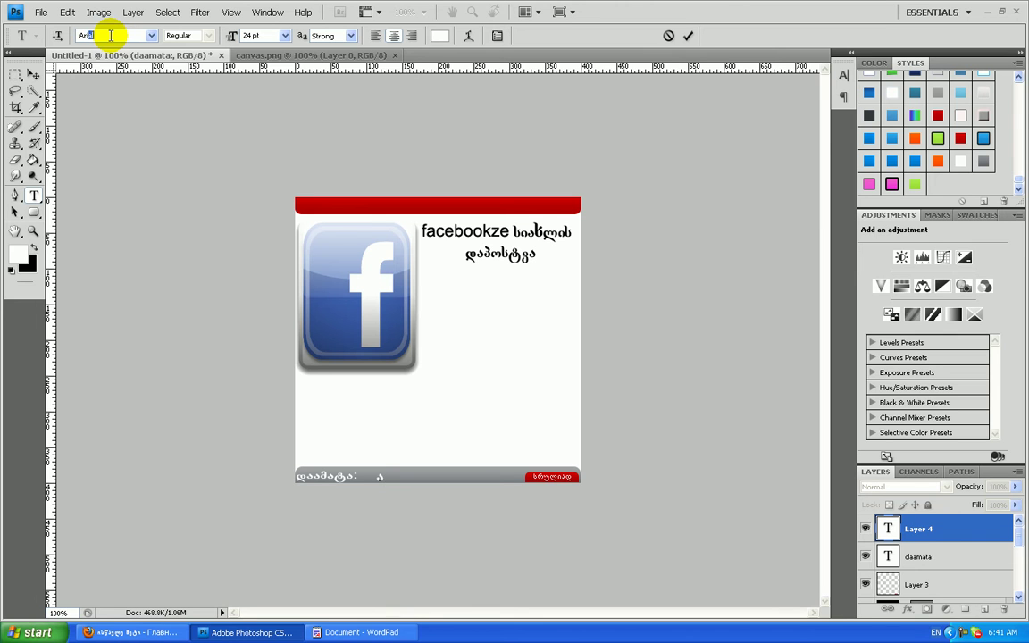
text(ial)
key(Return)
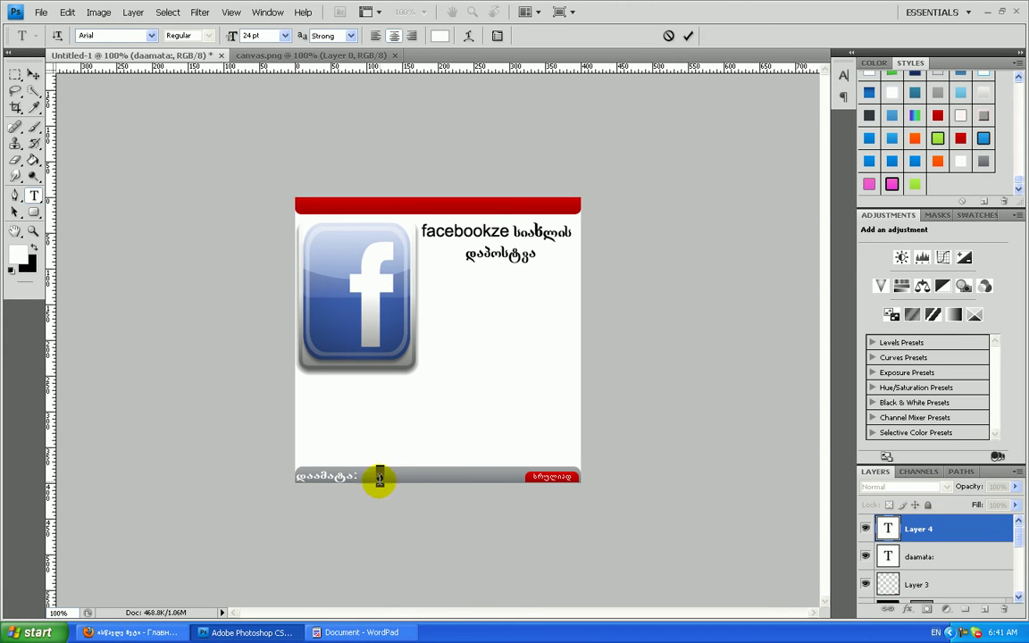
text(amer)
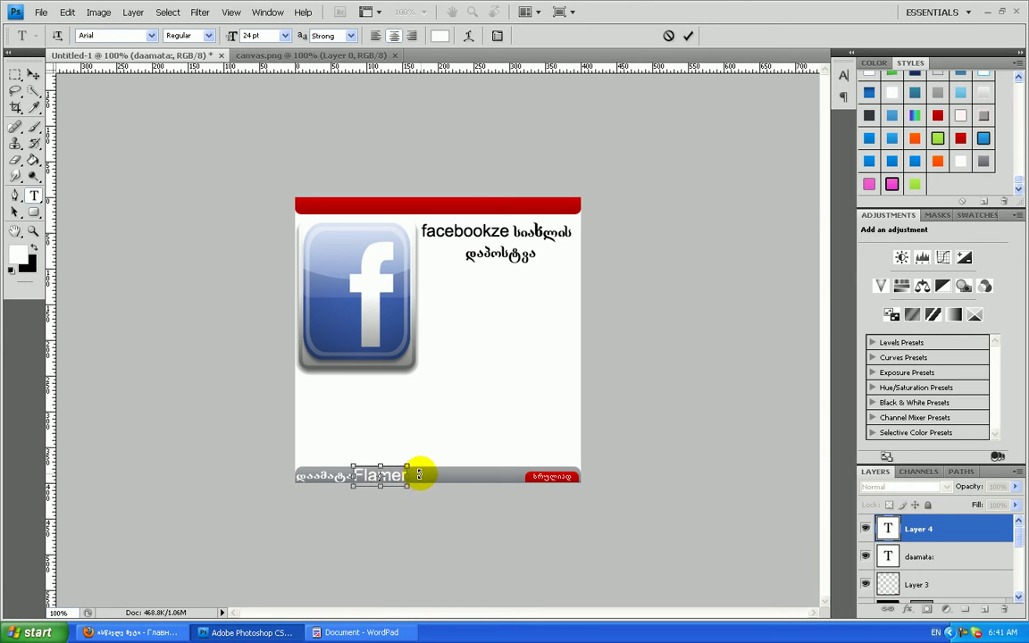
drag(402, 477, 398, 476)
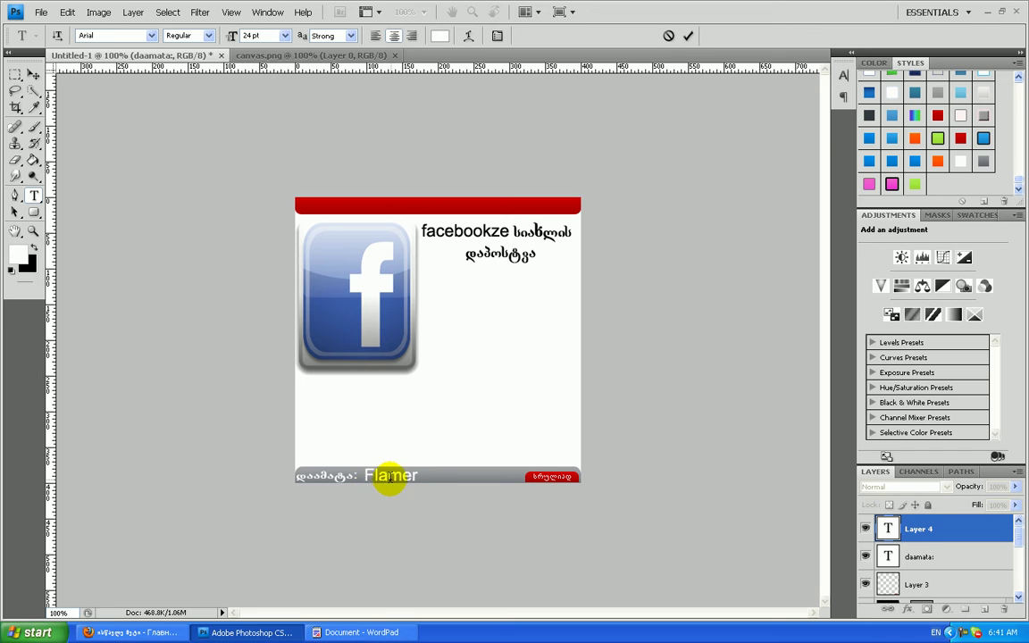
click(364, 468)
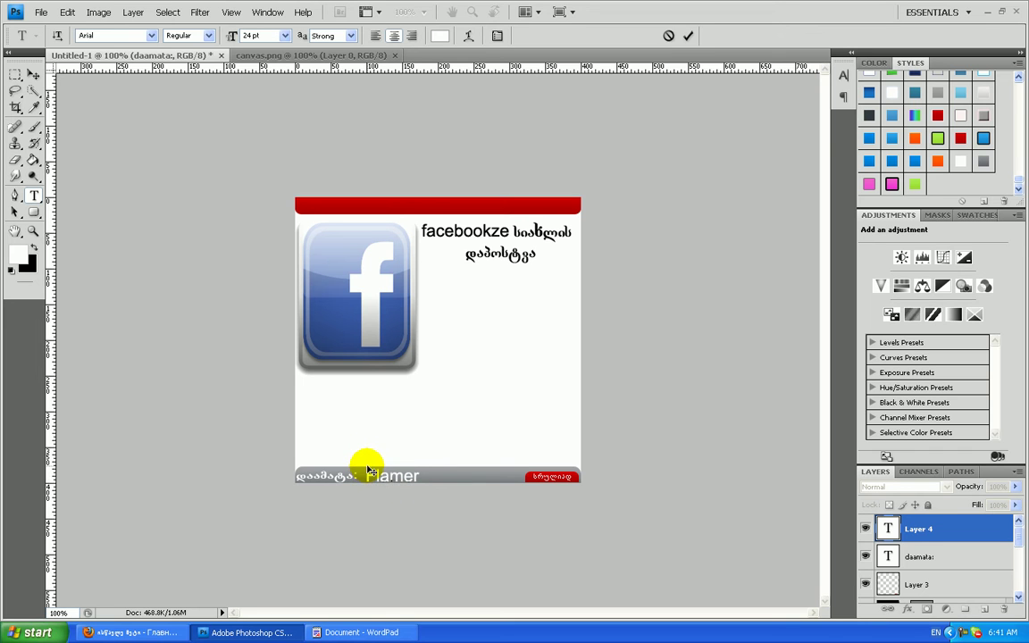
mouse_move(365, 466)
mouse_down()
mouse_move(381, 476)
mouse_move(367, 473)
mouse_up()
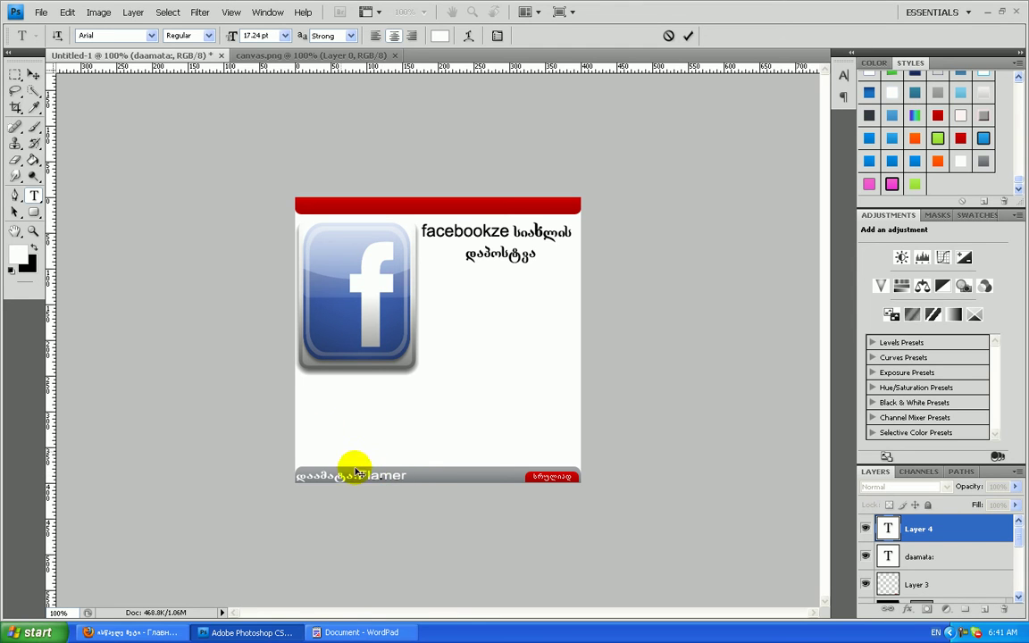
click(33, 76)
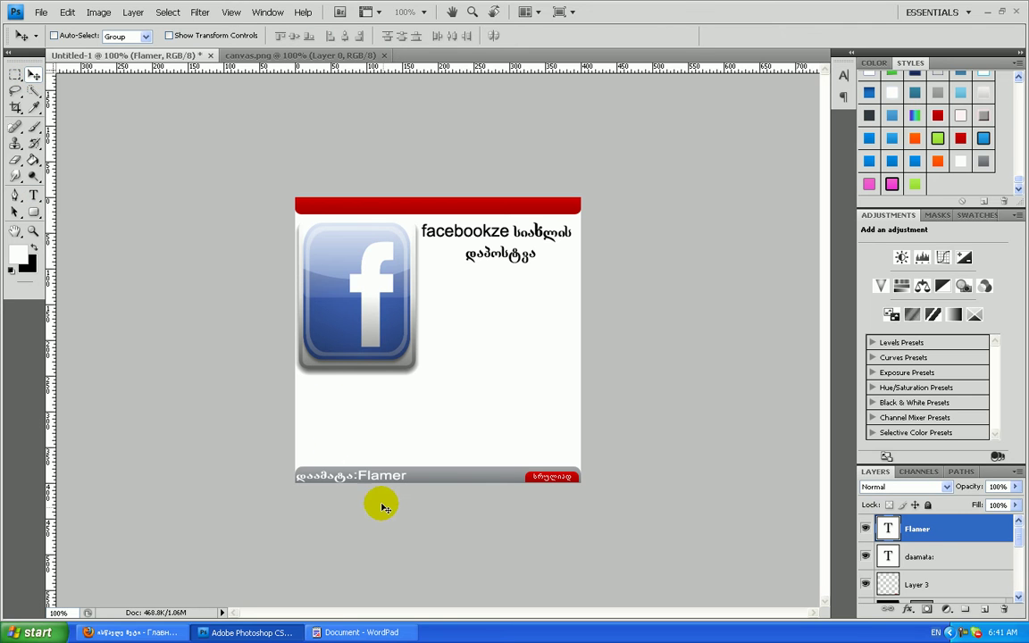
Step: Add the white title "siaxlis dapostva" in Acad Nusx Geo at 19.09 pt to the left end of the red header bar
click(33, 194)
click(301, 215)
click(305, 206)
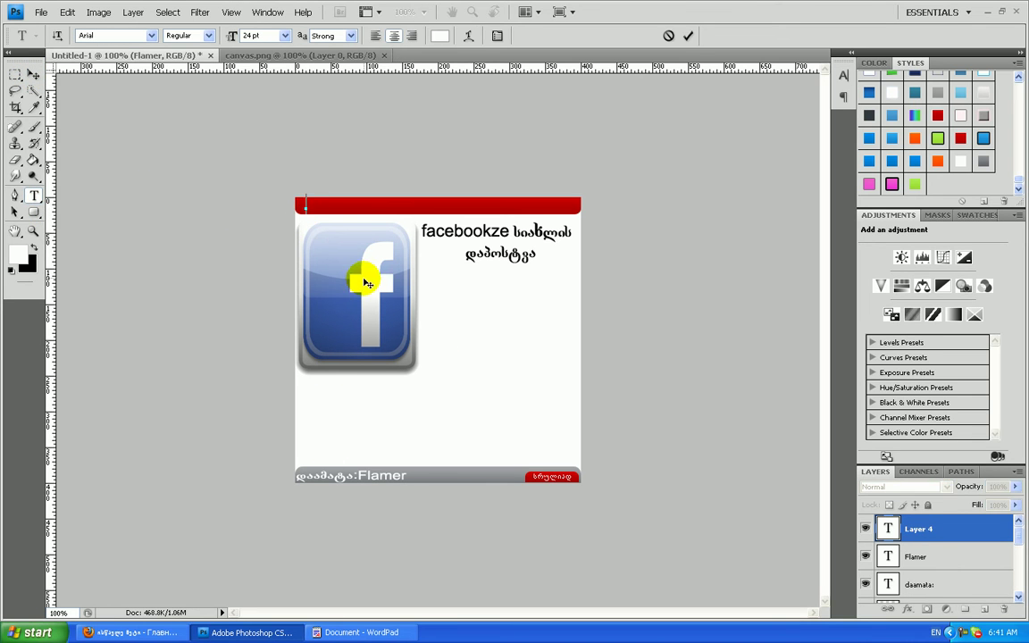
click(93, 36)
text(Acad Nusx Geo)
key(Return)
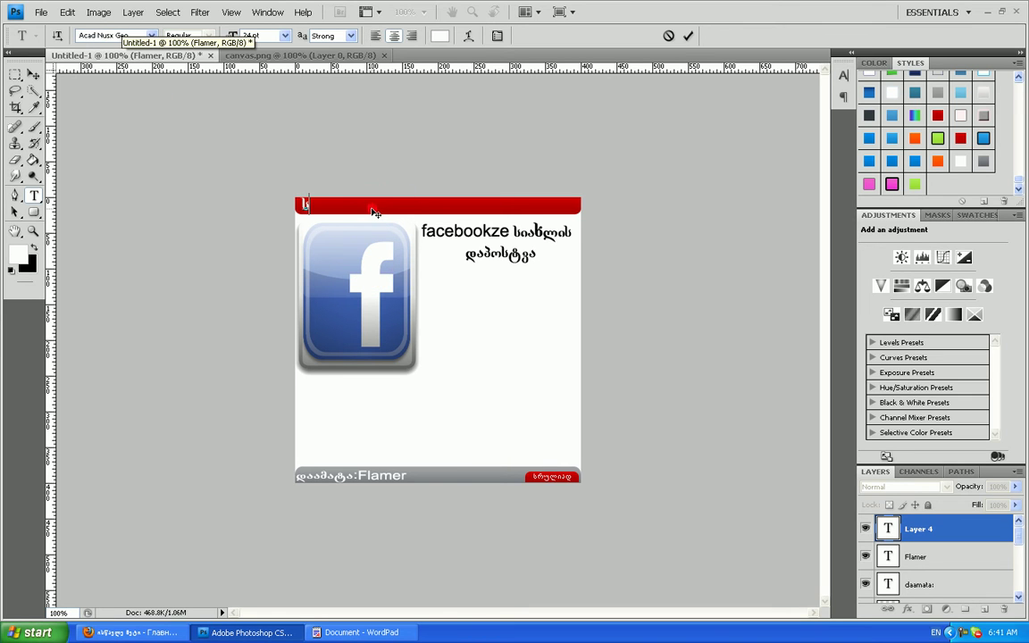
text(va)
drag(327, 207, 389, 210)
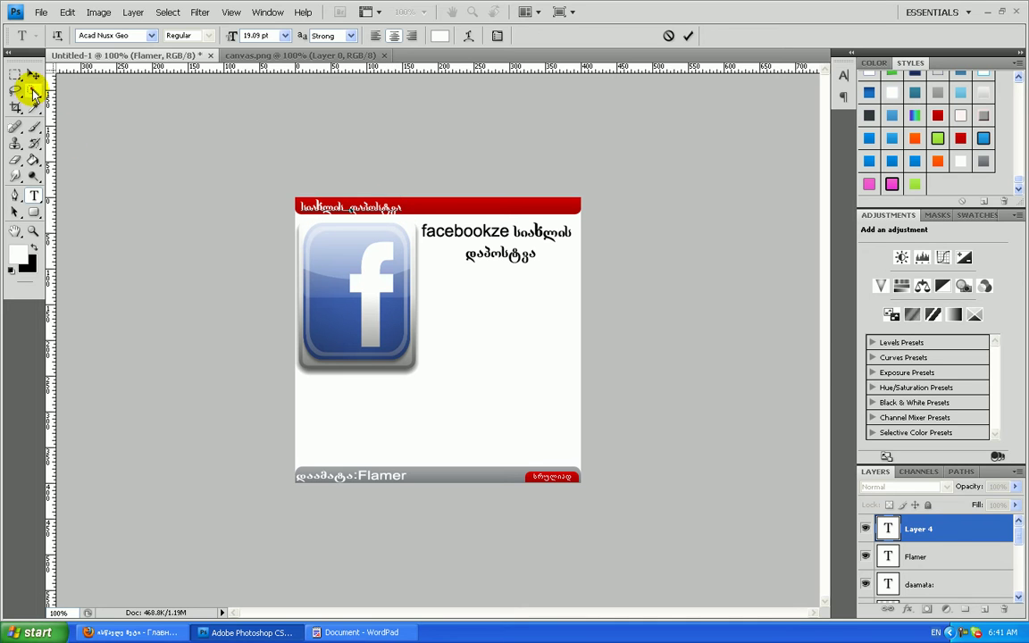
click(33, 75)
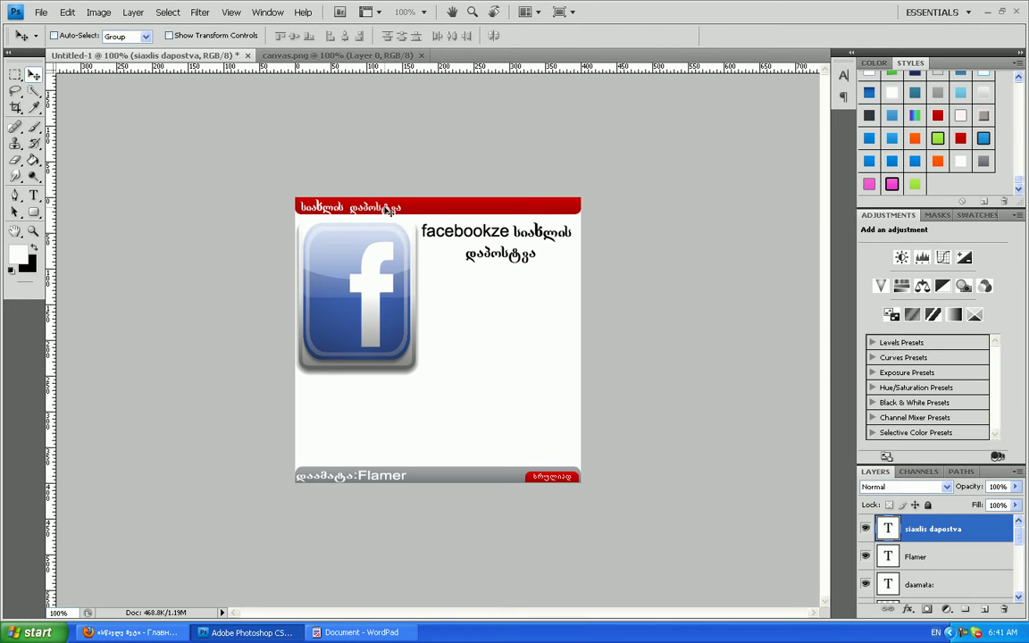
drag(385, 210, 385, 209)
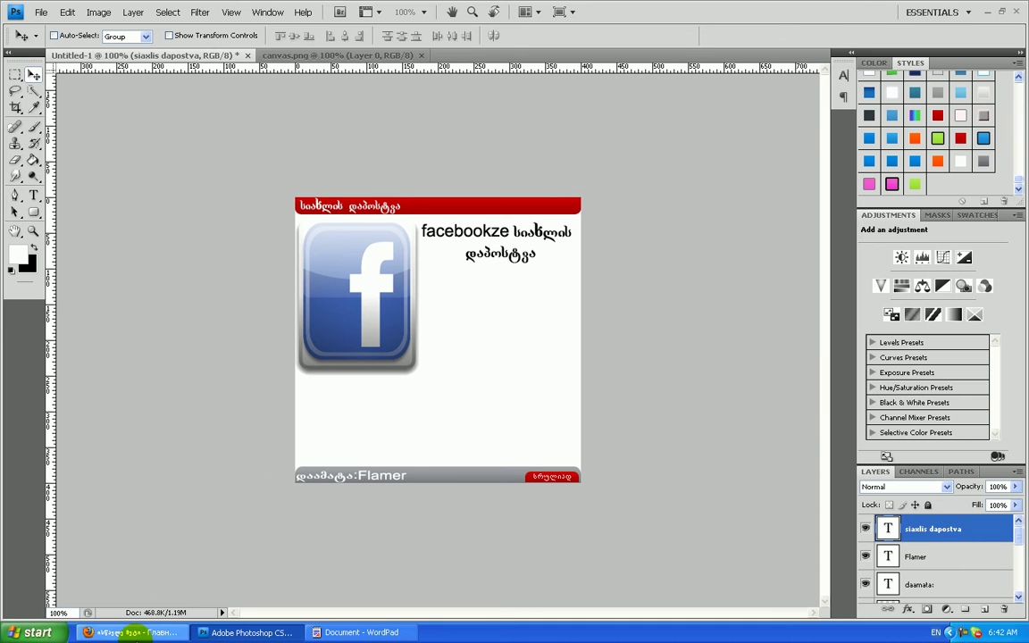
Step: Switch to Firefox and try to sign in to less0n.in with a saved account e-mail and password
click(134, 633)
click(765, 117)
text(sa)
click(769, 132)
click(798, 160)
scroll(868, 276, down, 5)
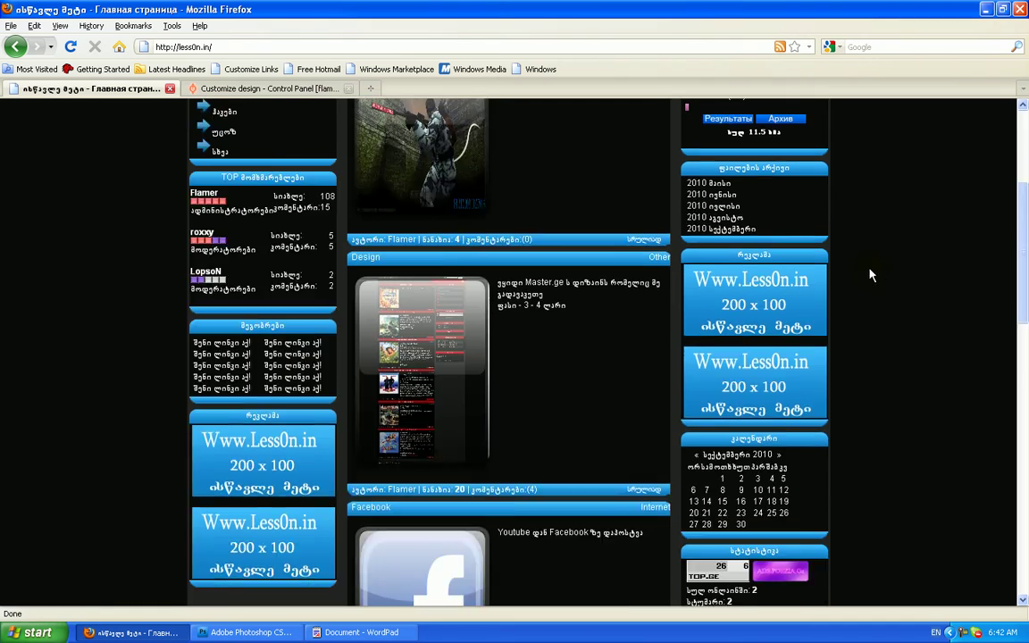
scroll(551, 322, up, 3)
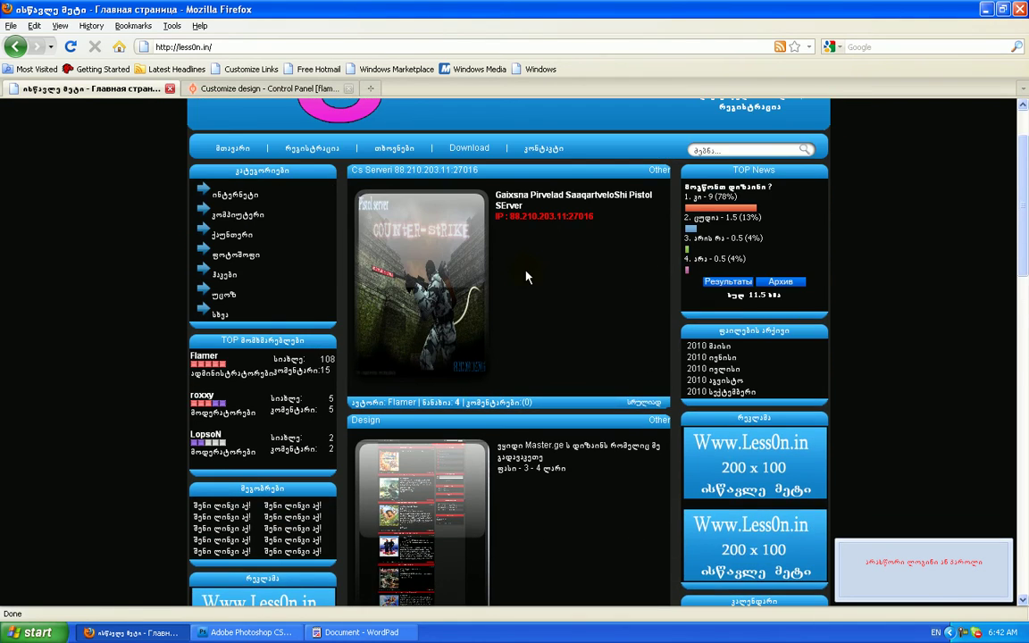
scroll(526, 277, up, 2)
scroll(601, 245, down, 4)
scroll(601, 246, up, 3)
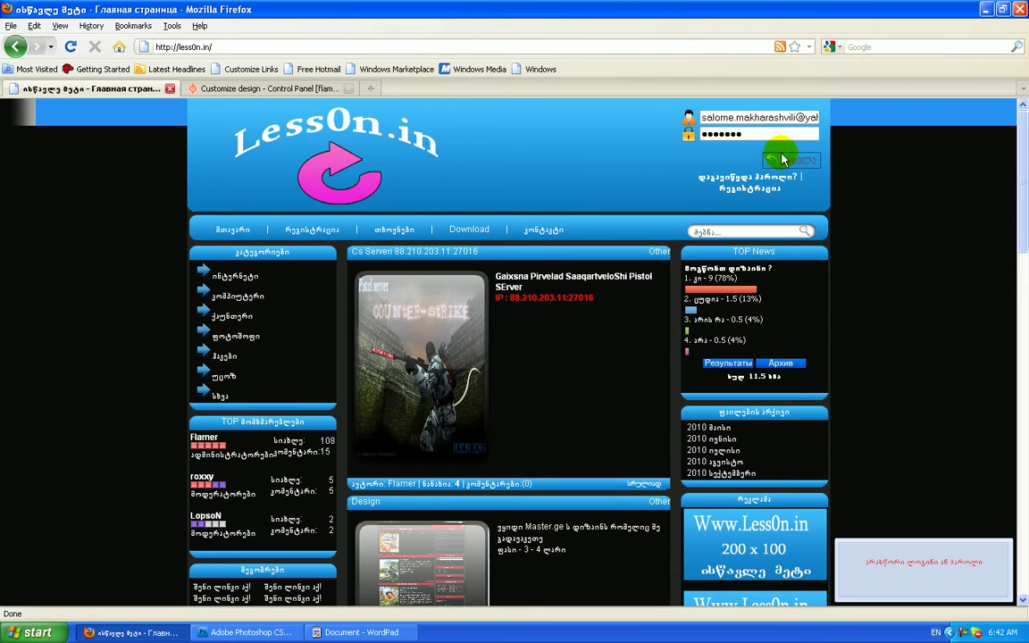
Step: Sign in to less0n.in with another saved account e-mail and its password, and dismiss the premium offer notice
drag(700, 117, 770, 119)
key(BackSpace)
text(sa)
key(Down)
key(Return)
click(771, 158)
scroll(820, 195, down, 5)
click(918, 108)
scroll(902, 270, up, 5)
scroll(904, 266, down, 2)
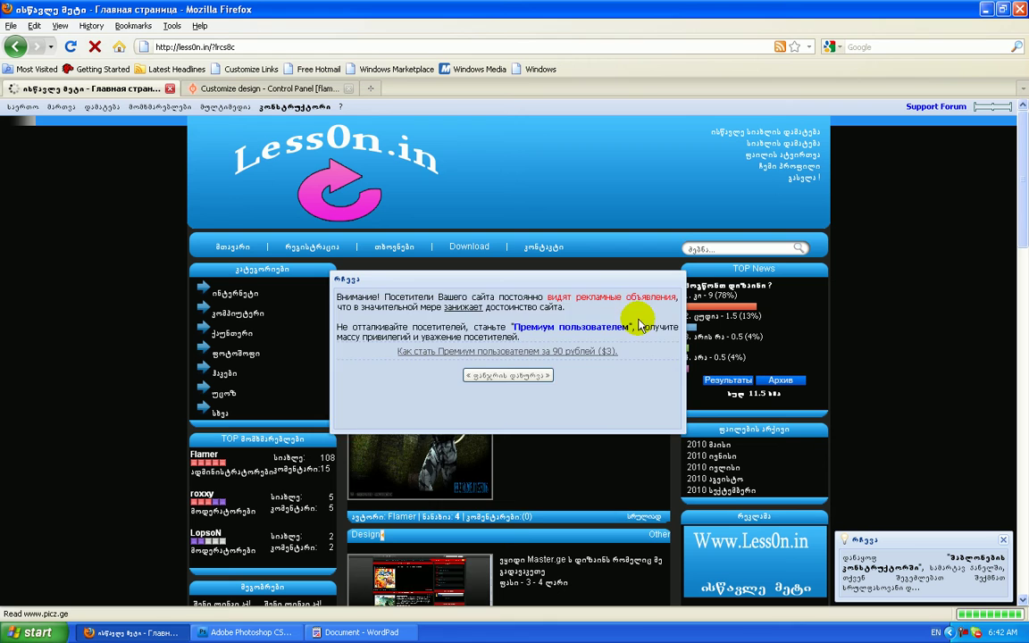
click(487, 375)
Step: Save the small icon after the first news title as the image EmnAR.gif
right_click(480, 284)
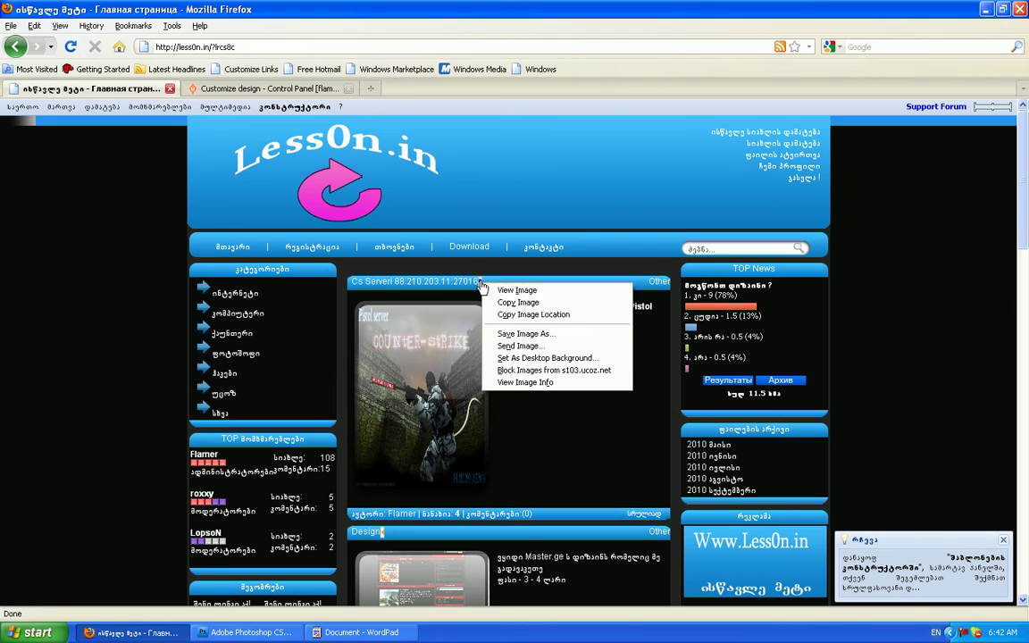
click(525, 333)
click(351, 278)
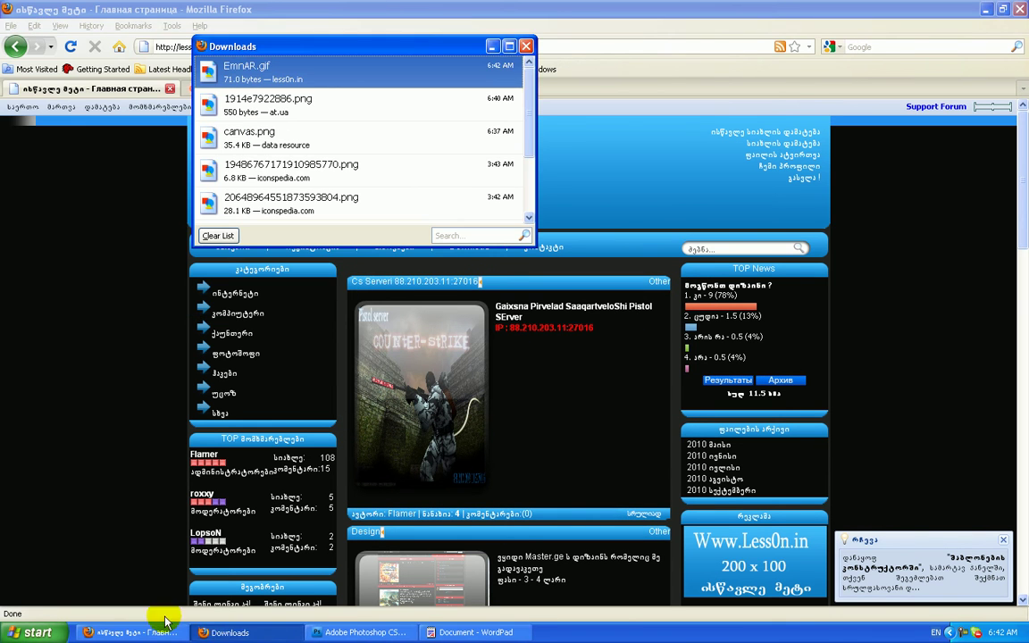
Step: Go to the desktop and delete two old files there
click(154, 635)
click(250, 633)
click(16, 574)
click(25, 531)
key(Delete)
click(27, 485)
key(Delete)
Step: Open EmnAR.gif in Photoshop and place its small icon right after the title in the template's red header bar
drag(26, 576, 385, 429)
drag(326, 78, 409, 217)
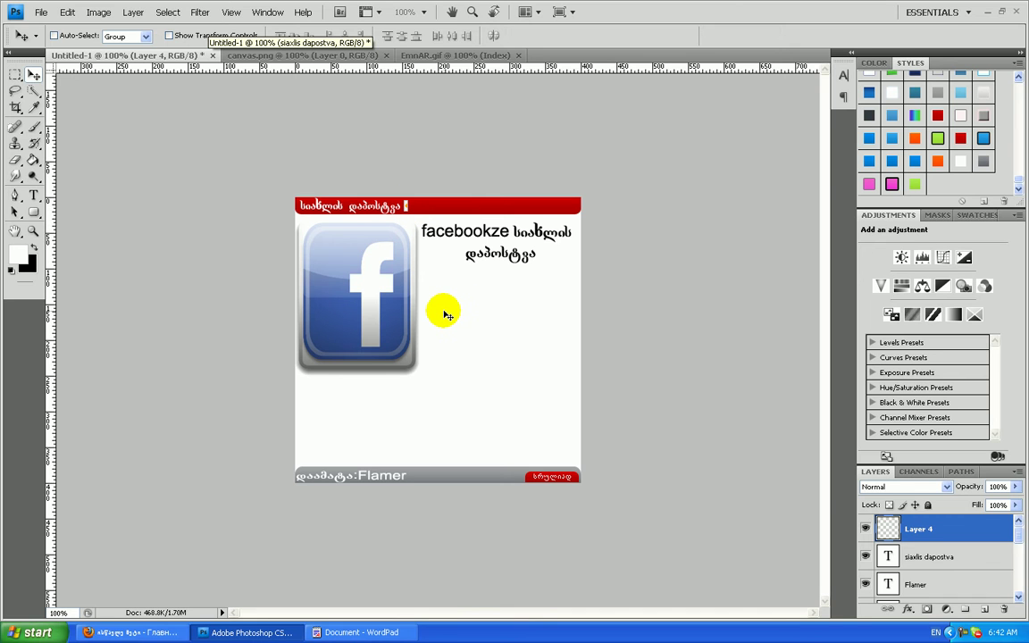
Step: Add a white "Internet" label in Arial at 15.54 pt to the right end of the red header bar
click(34, 194)
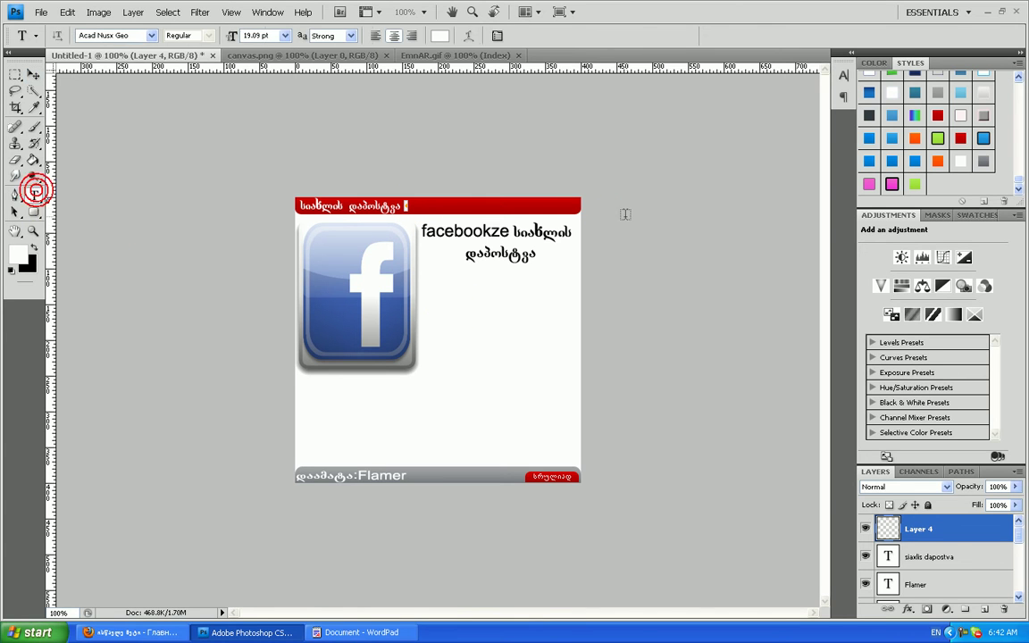
click(536, 205)
click(101, 35)
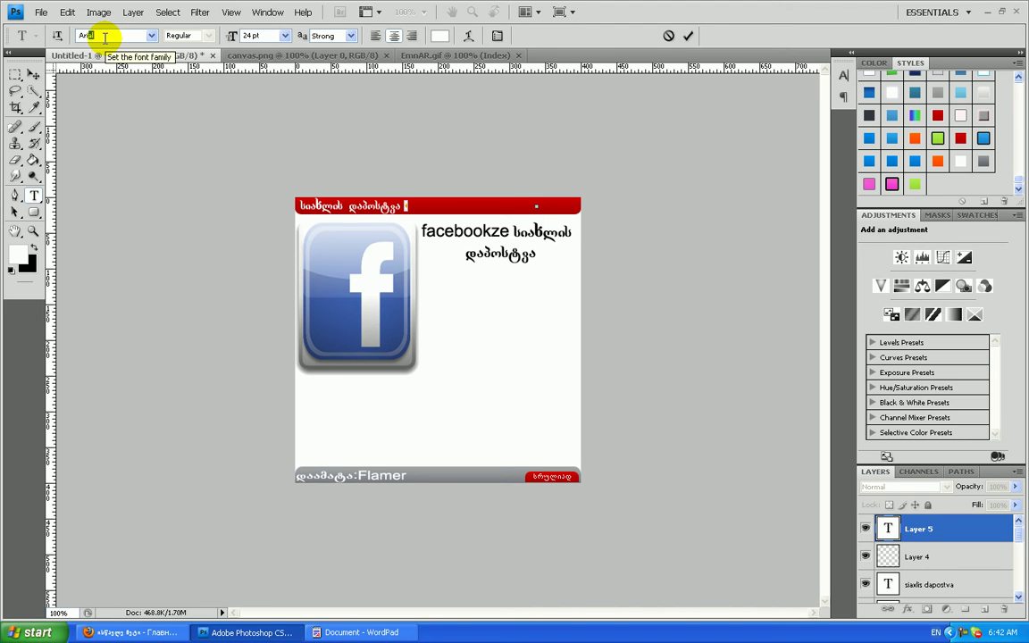
click(542, 203)
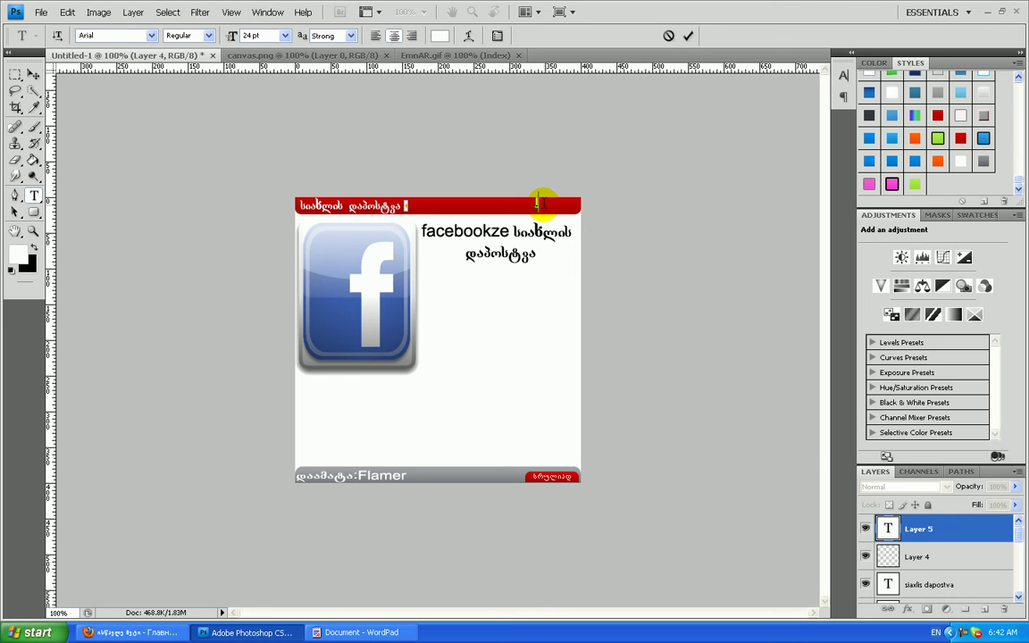
text(et)
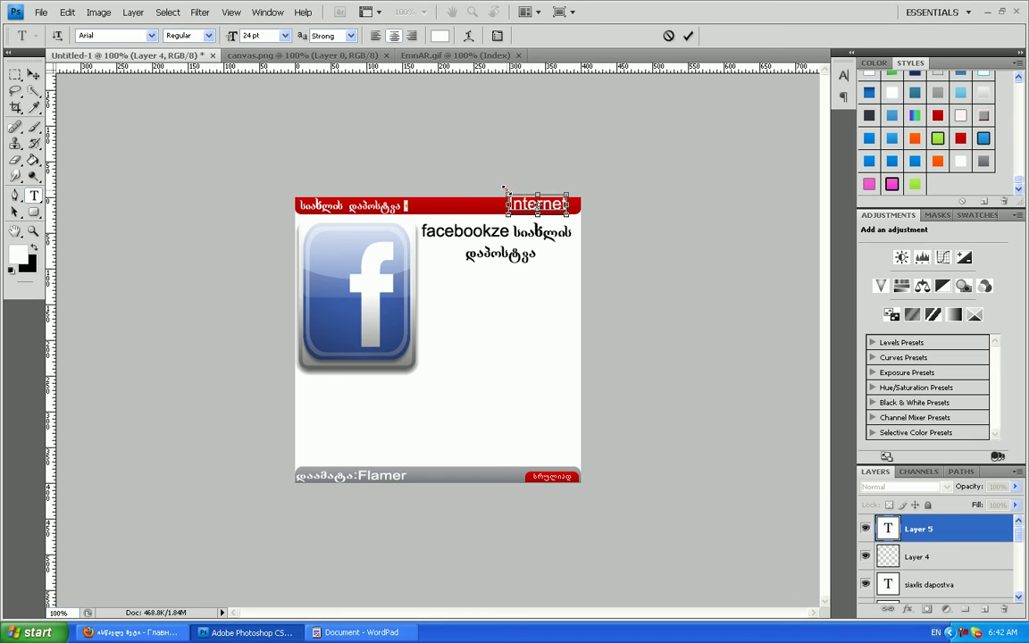
drag(505, 189, 547, 211)
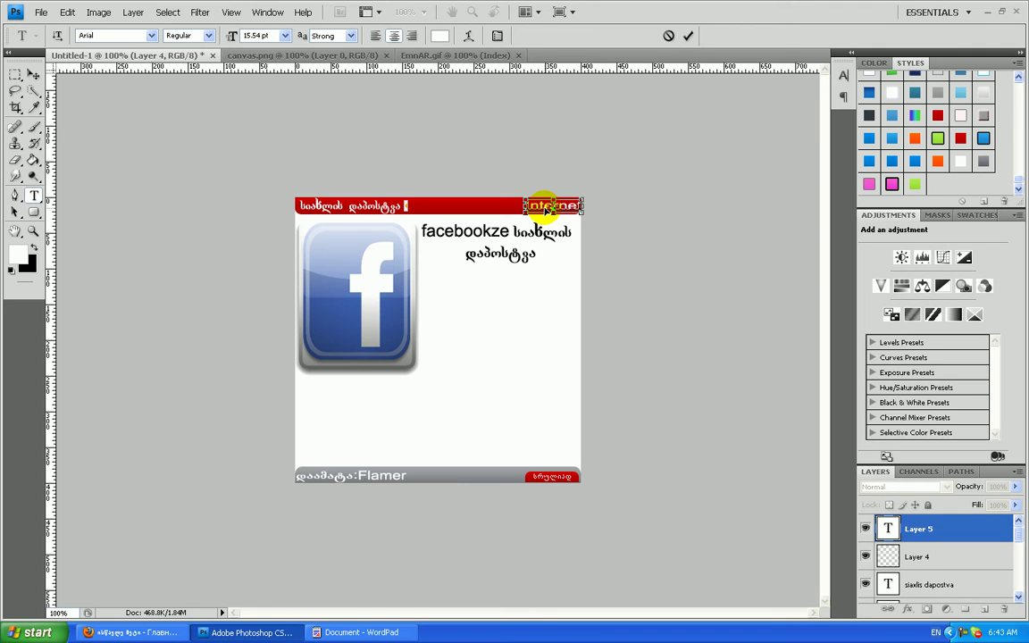
click(686, 37)
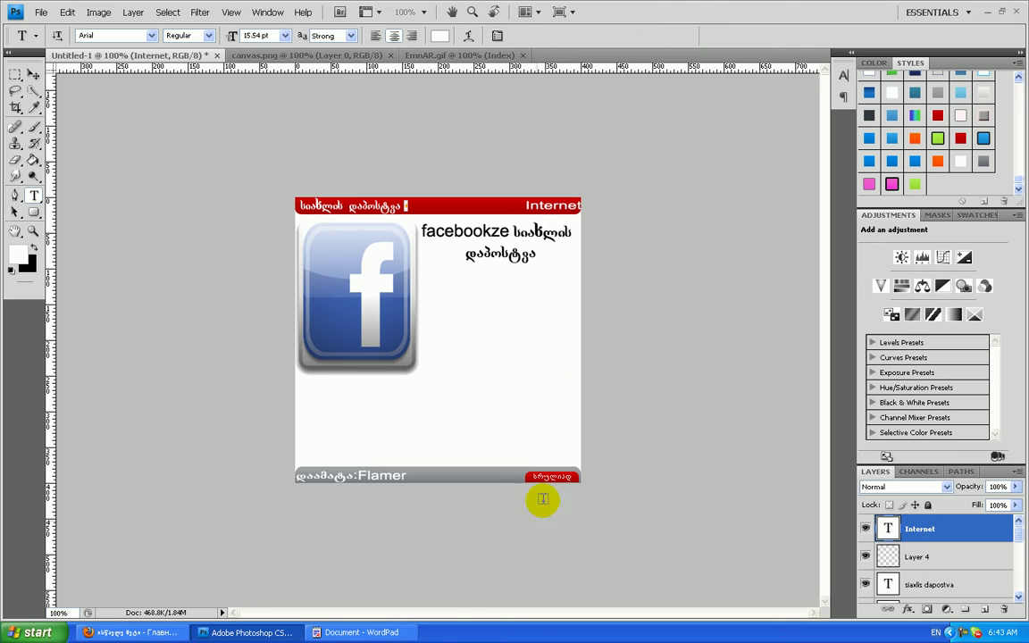
click(950, 555)
key(ctrl+t)
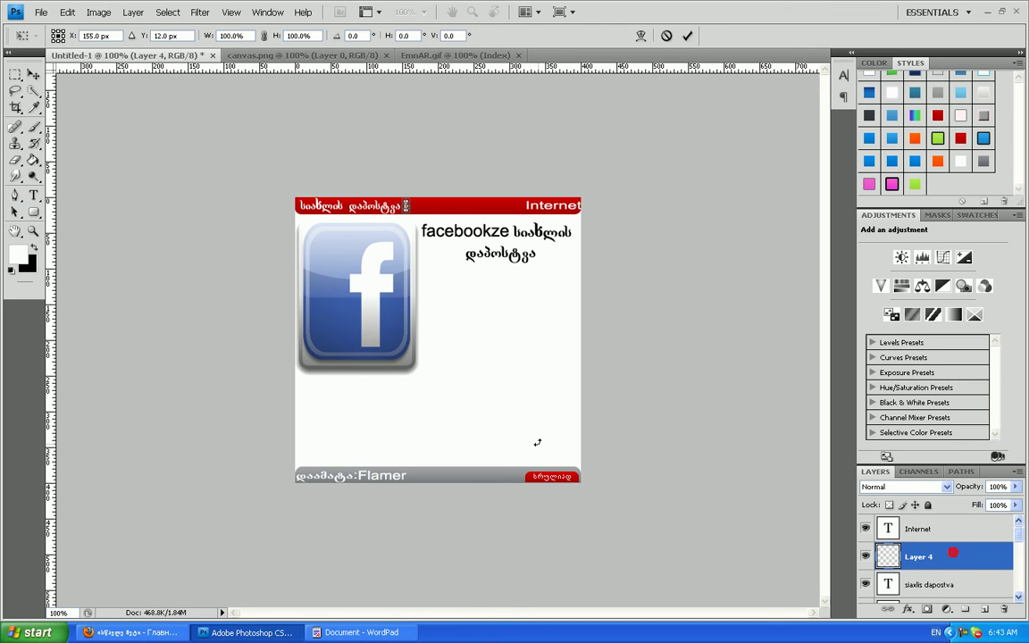
click(33, 75)
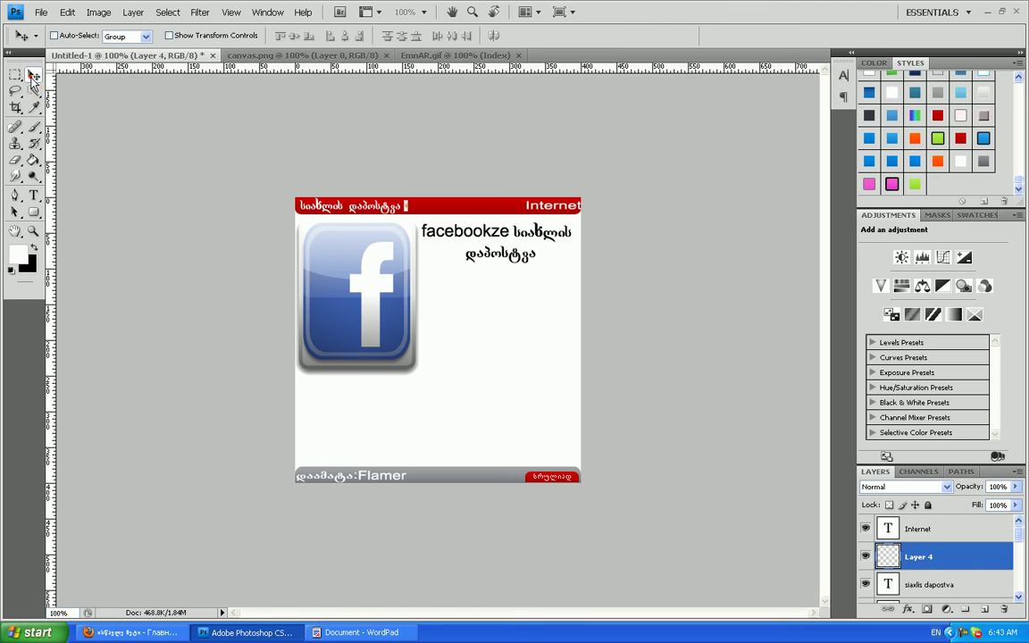
Step: Stretch the red footer button on Layer 3 to 106.7% of its height and apply the transformation
scroll(971, 585, down, 2)
scroll(971, 590, down, 1)
click(928, 585)
key(ctrl+t)
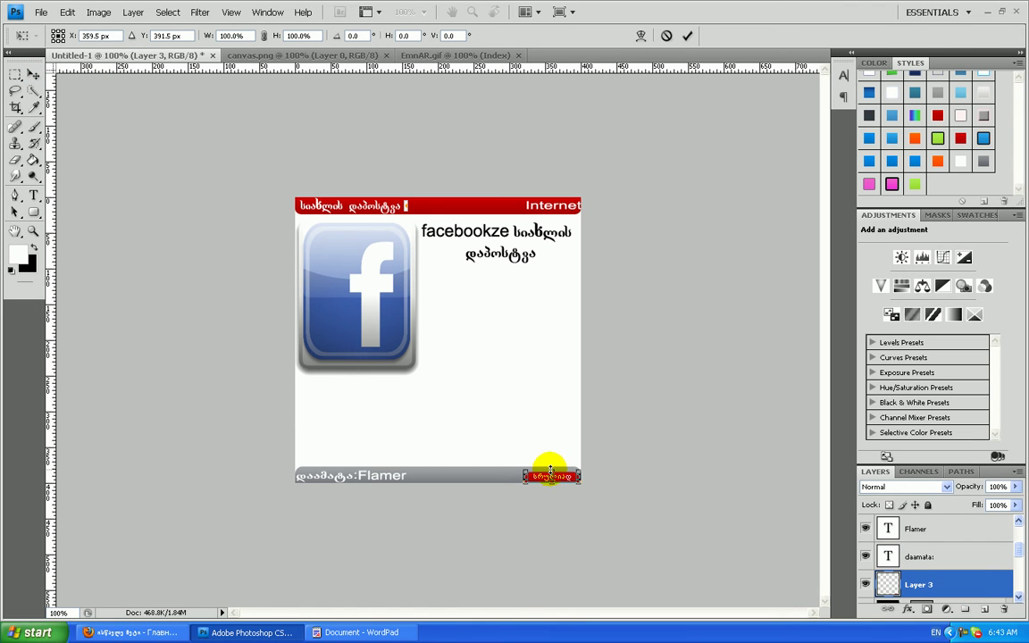
click(38, 73)
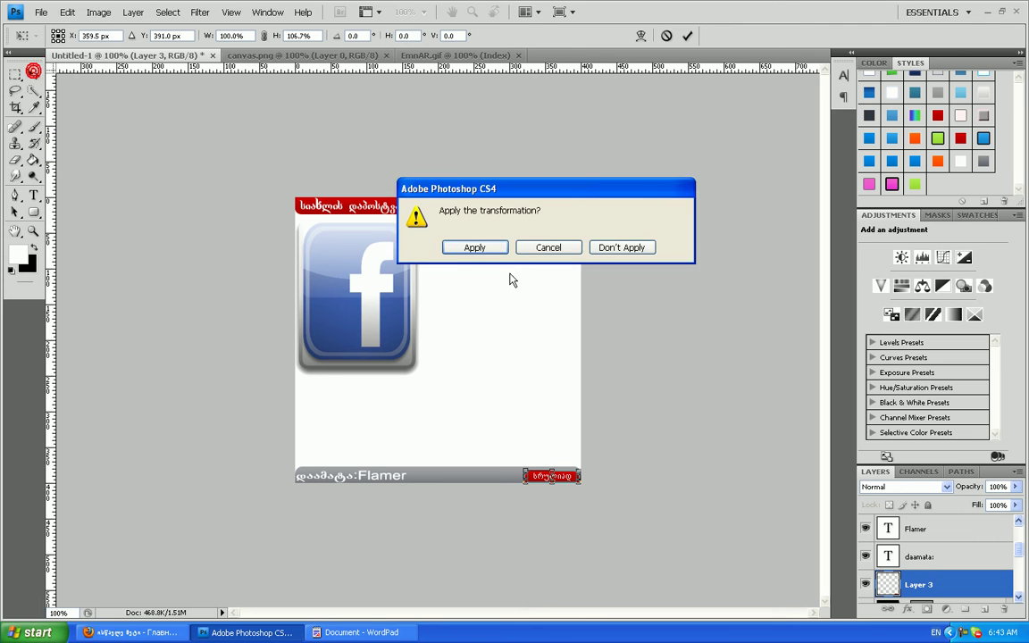
key(Return)
Step: Add the notes "აი ეხლა კარგად წარმოსადგენია" and "ეხლა დავჩრათ სურათები" to the WordPad document and return to Photoshop
click(355, 633)
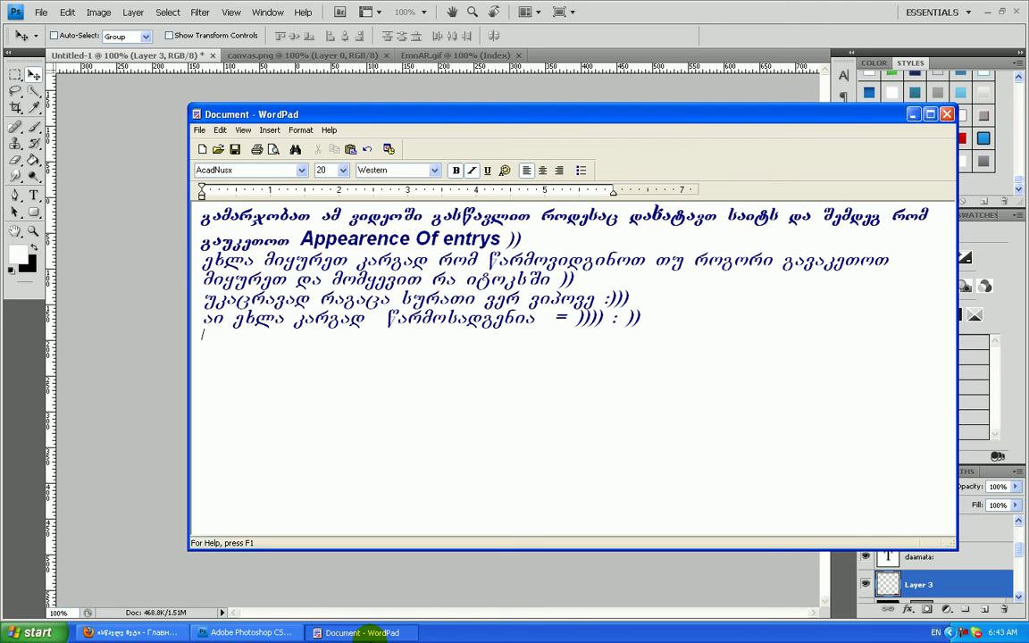
click(2, 529)
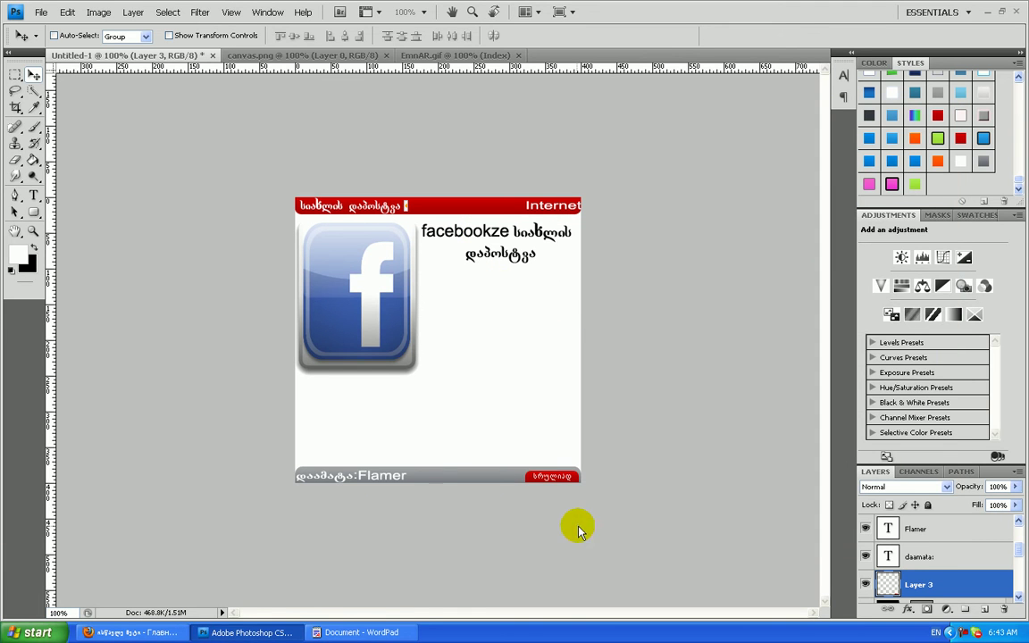
click(362, 632)
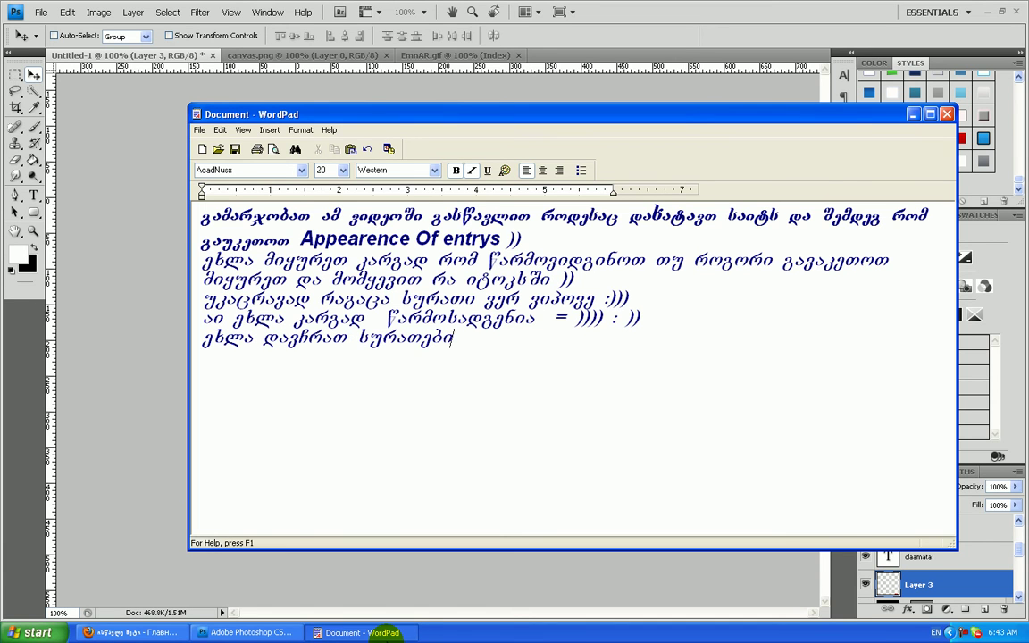
click(7, 500)
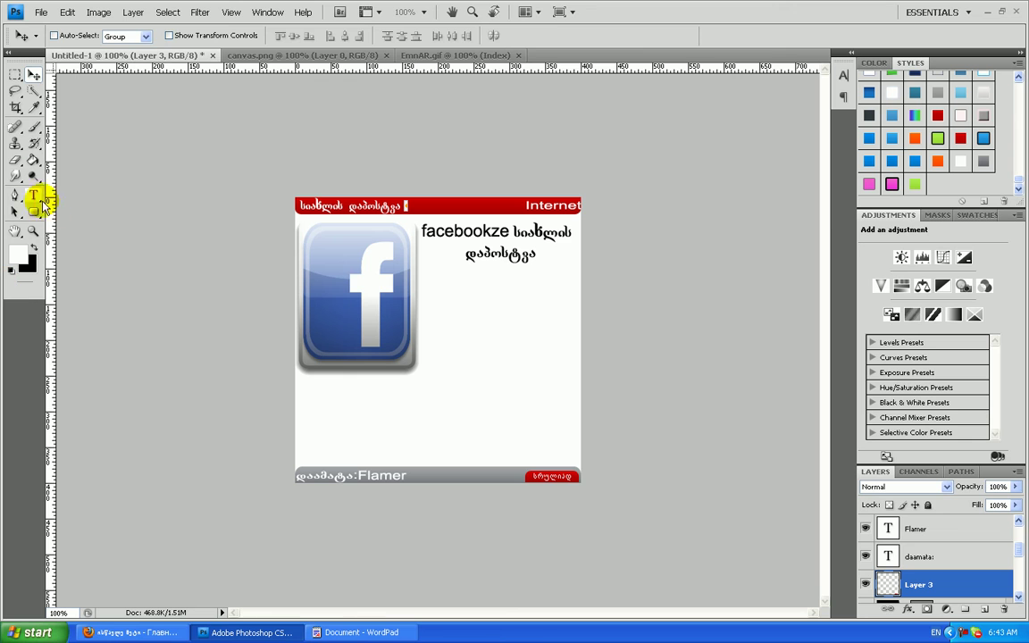
Step: Draw a slice about 400 by 24 px over the red header bar with its title and "Internet" label
click(35, 212)
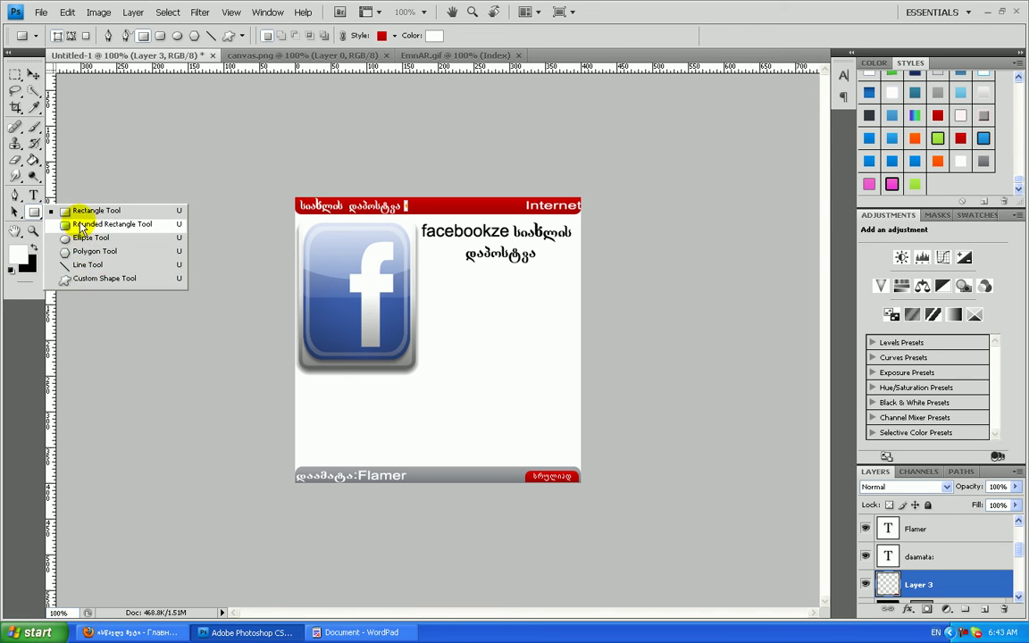
click(77, 212)
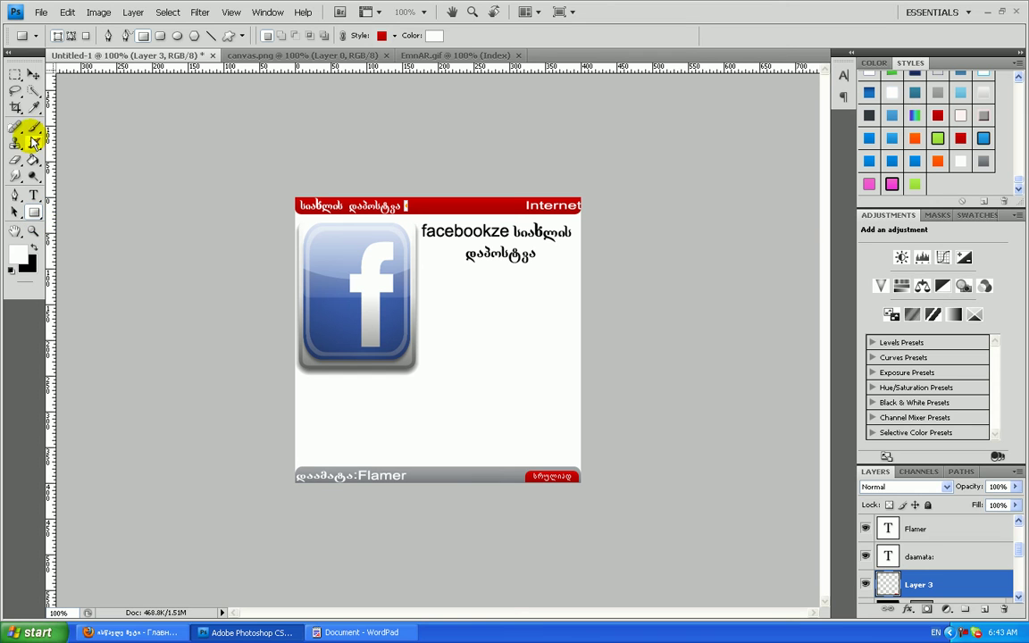
mouse_move(17, 108)
mouse_down()
mouse_move(59, 130)
mouse_move(16, 109)
mouse_up()
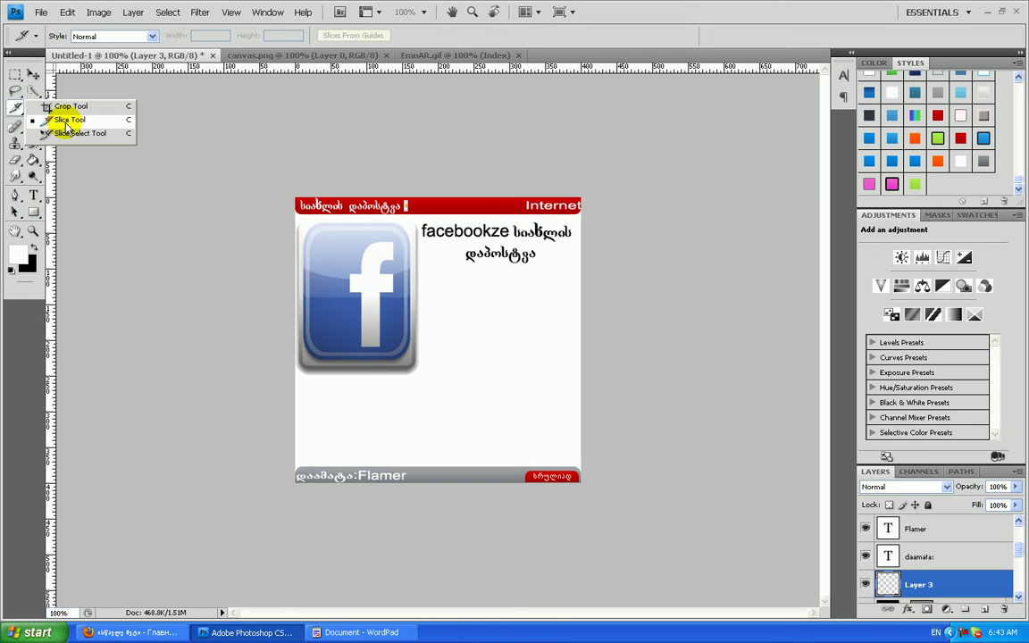
click(16, 109)
click(303, 196)
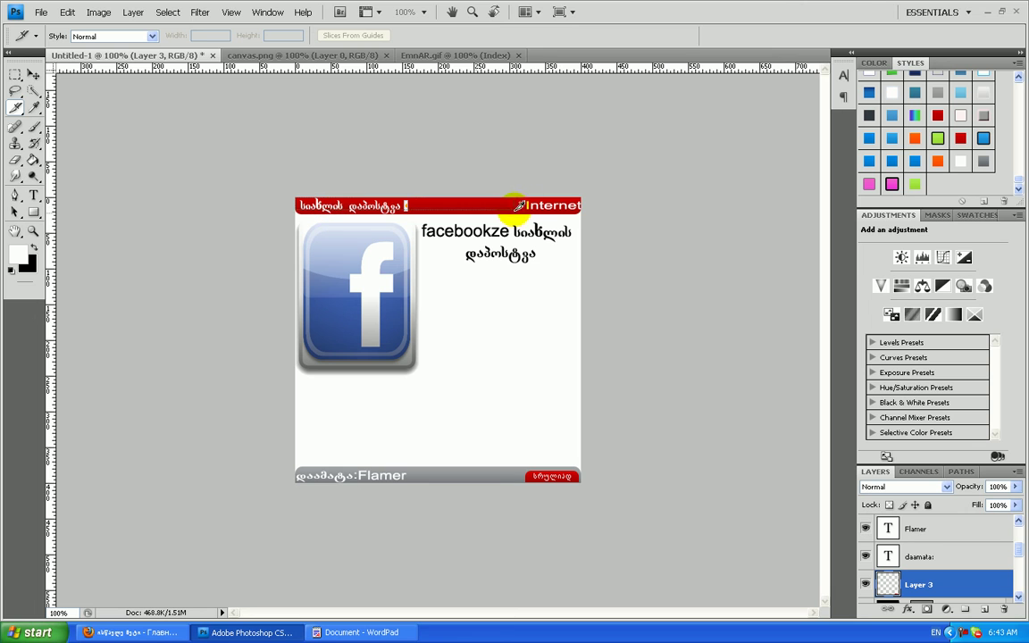
drag(579, 214, 580, 214)
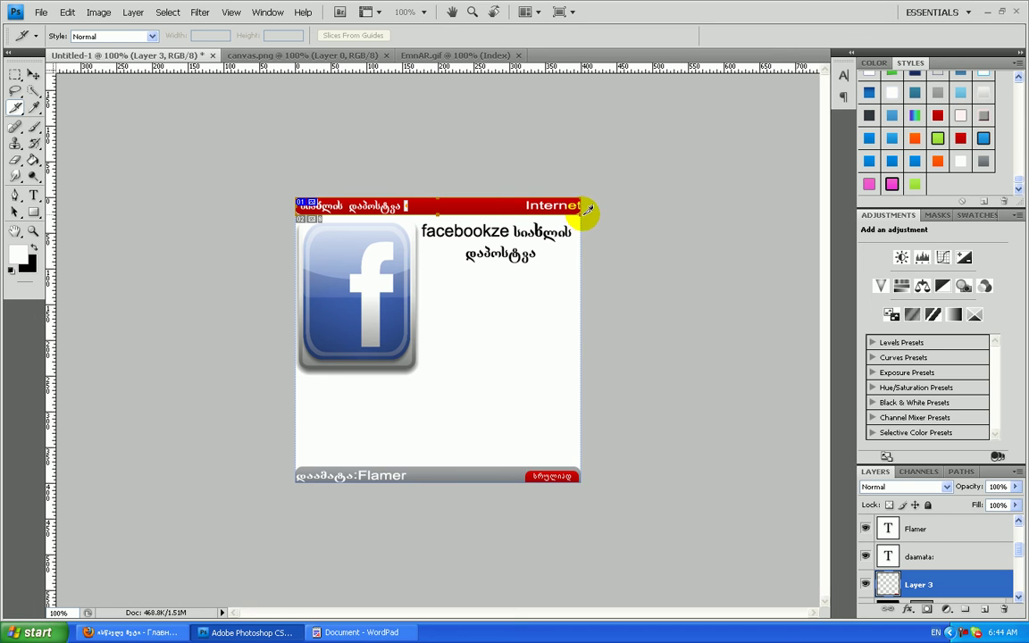
key(ctrl+t)
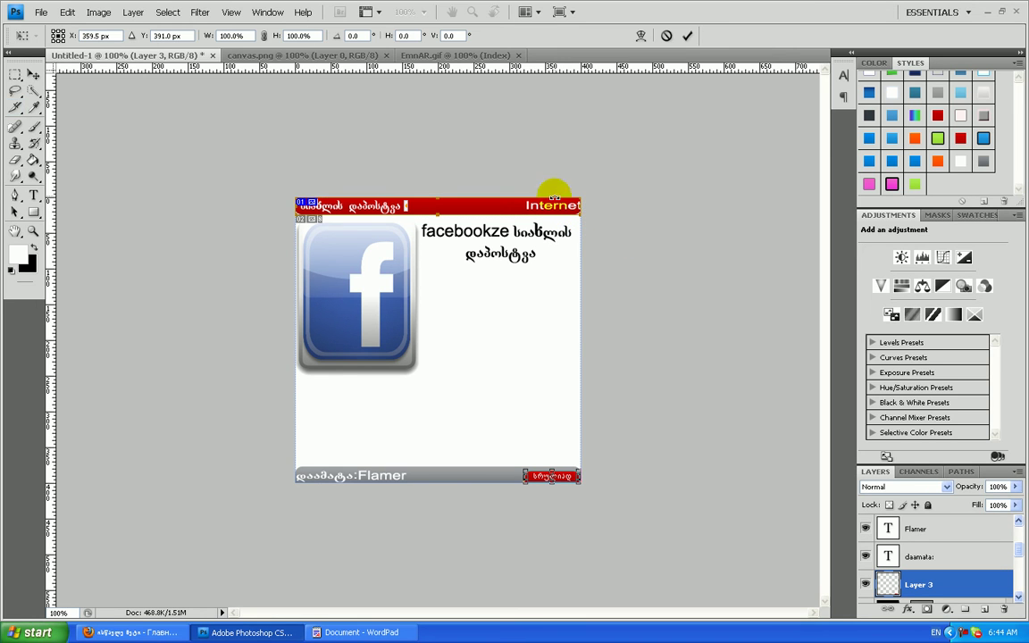
click(687, 35)
Step: Name the header slice "Blocker" and delete that slice
double_click(553, 212)
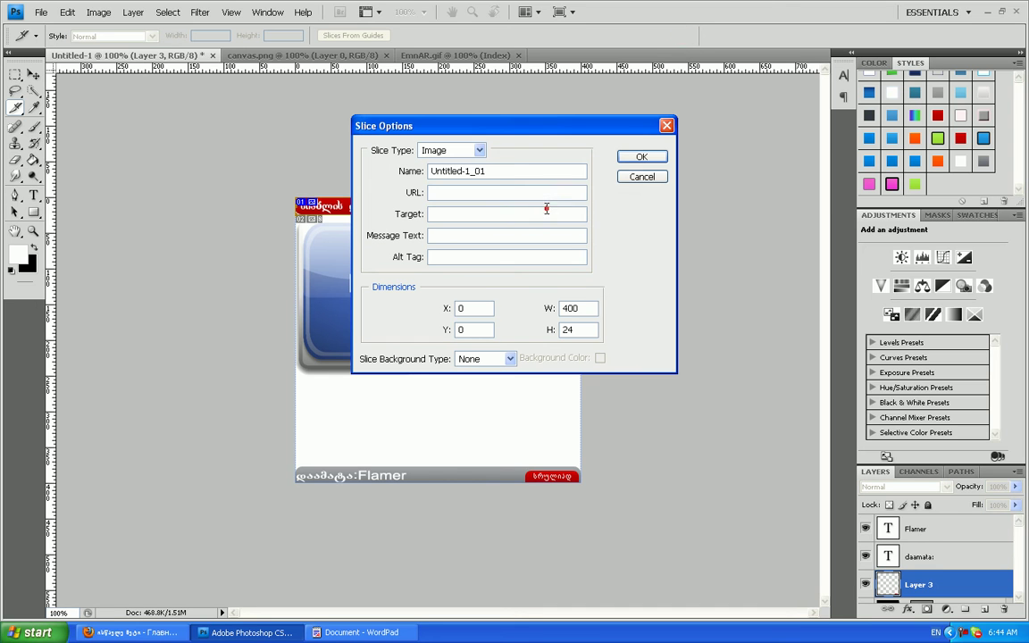
double_click(511, 170)
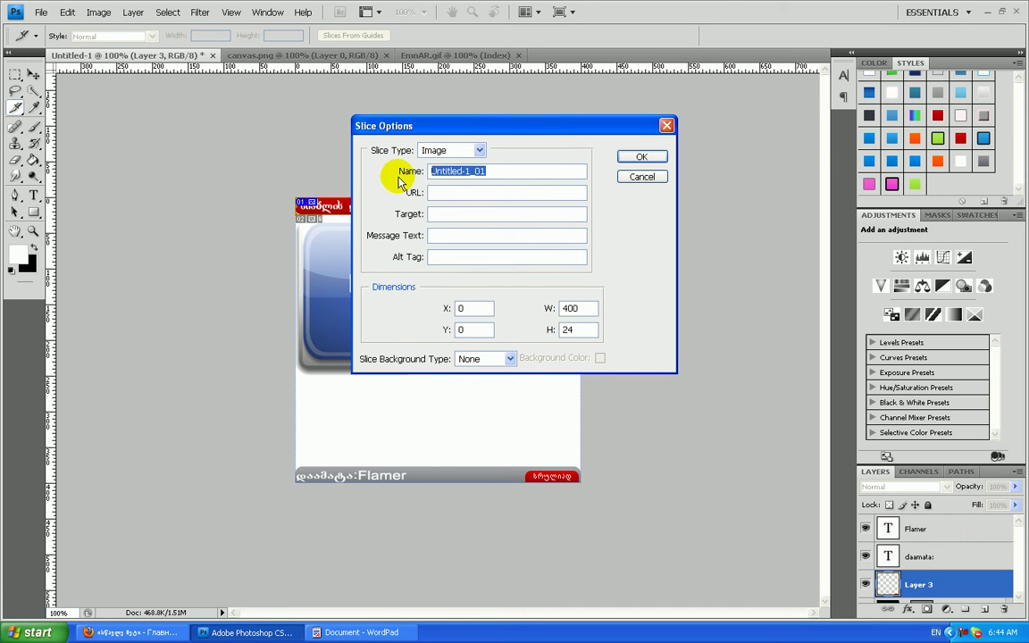
key(Delete)
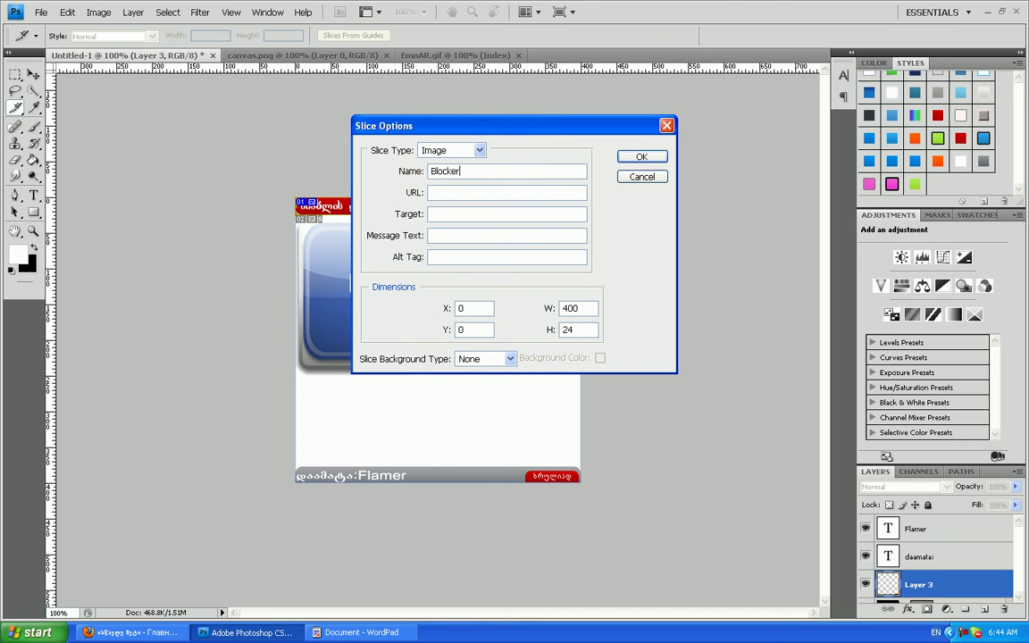
text(Blockerrrr)
click(641, 157)
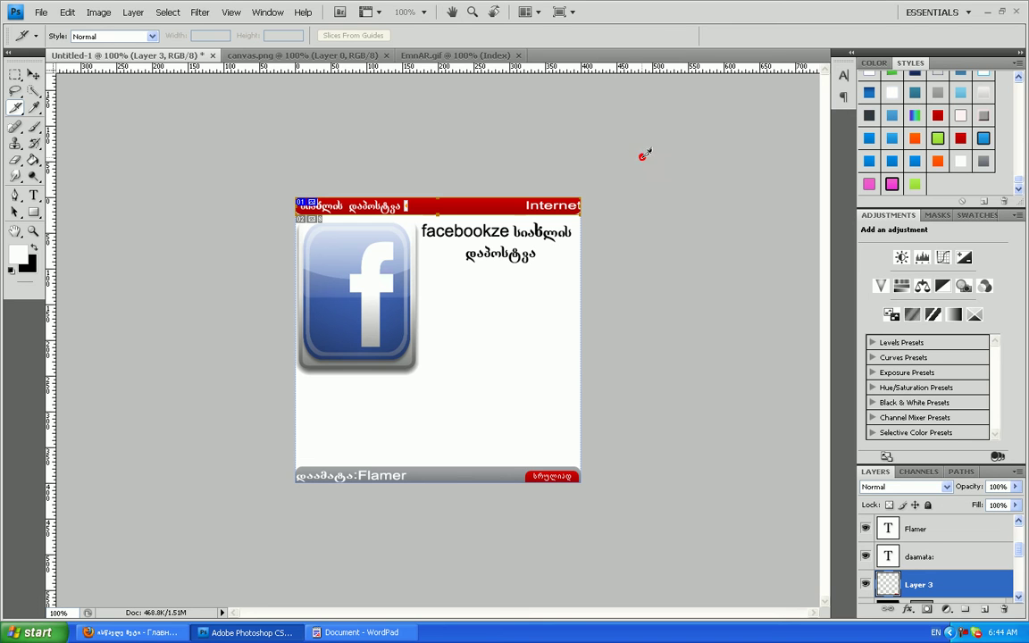
right_click(446, 209)
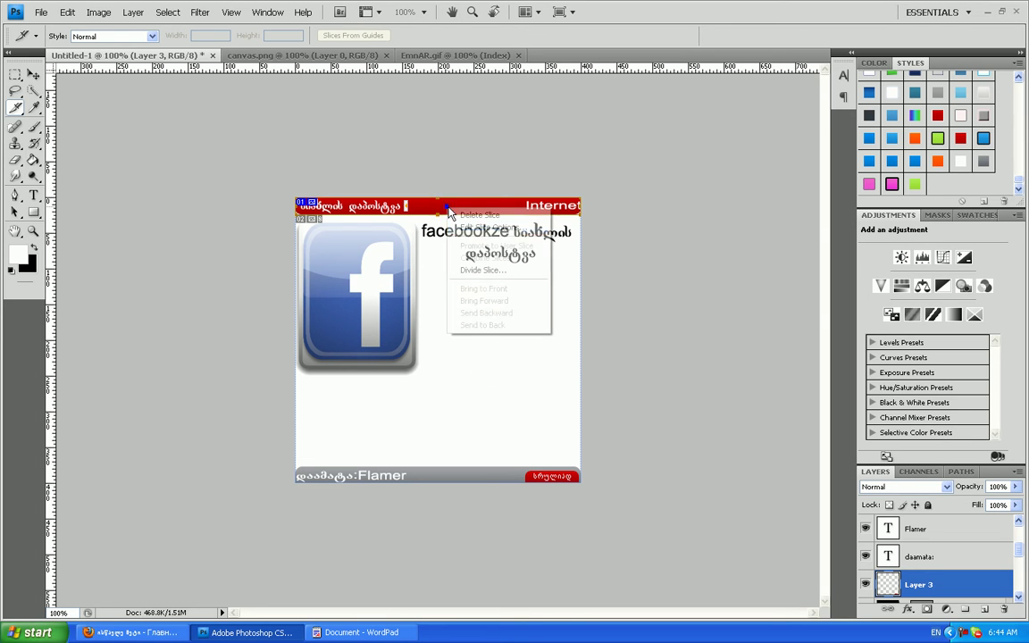
click(479, 216)
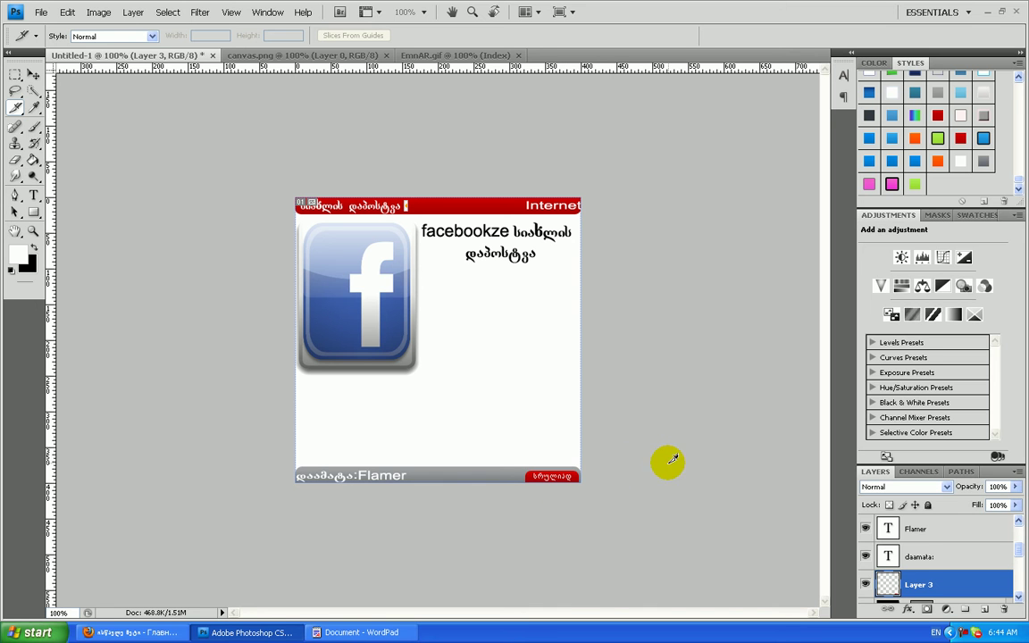
Step: Examine the existing image files in the desktop's images folder and clear the open windows away
scroll(929, 558, down, 5)
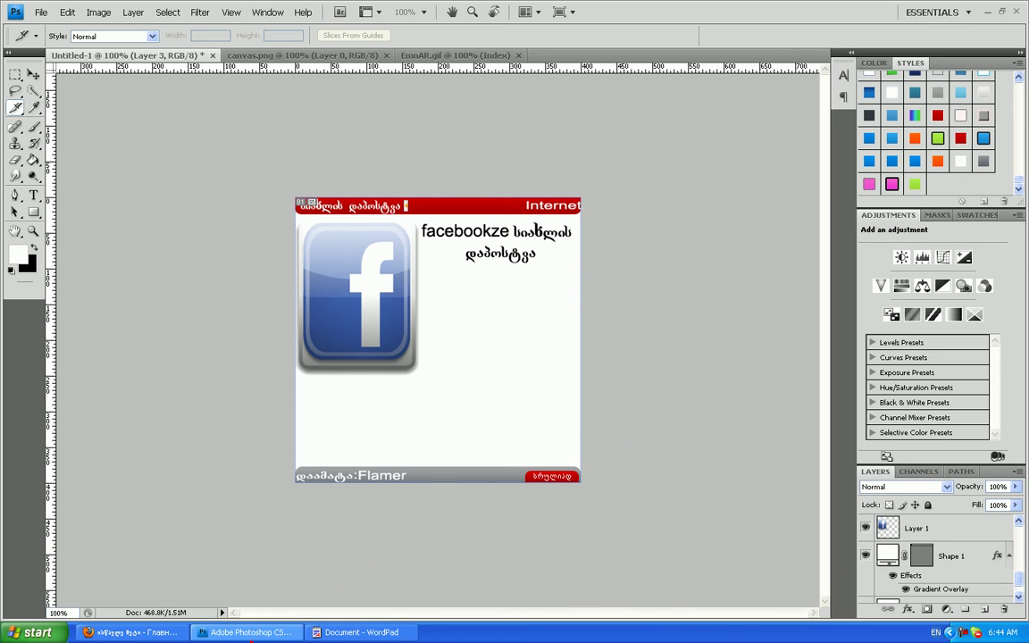
click(253, 634)
click(252, 636)
click(250, 635)
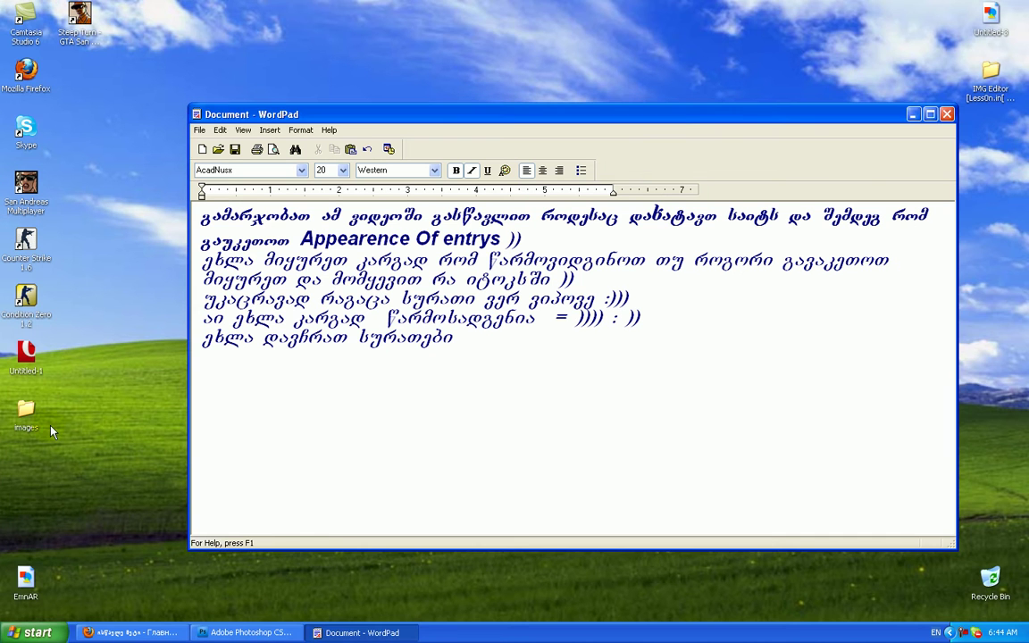
double_click(26, 411)
scroll(500, 456, down, 5)
scroll(549, 495, up, 5)
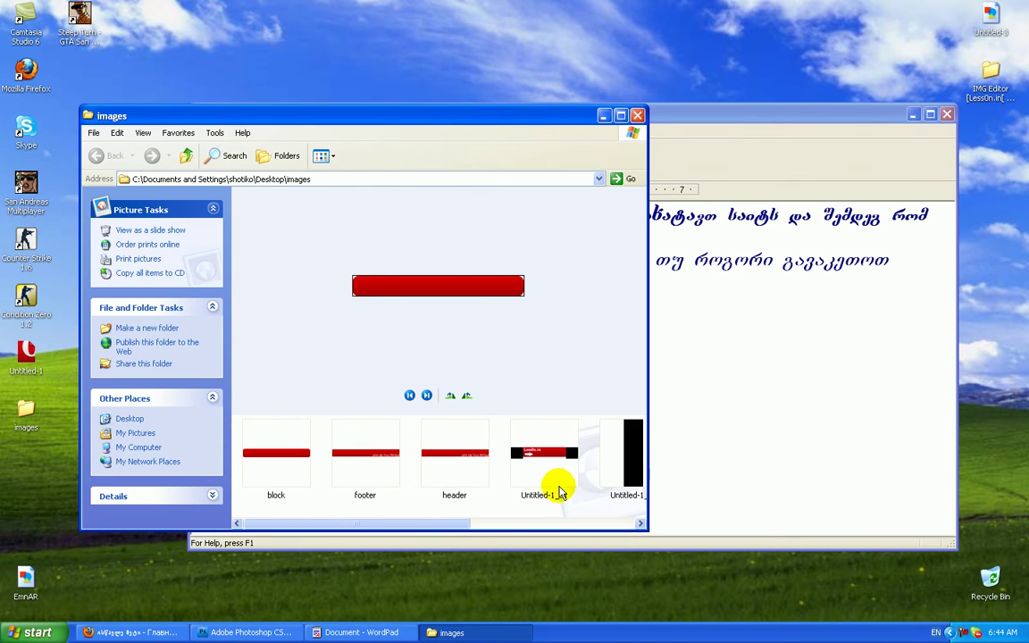
click(751, 367)
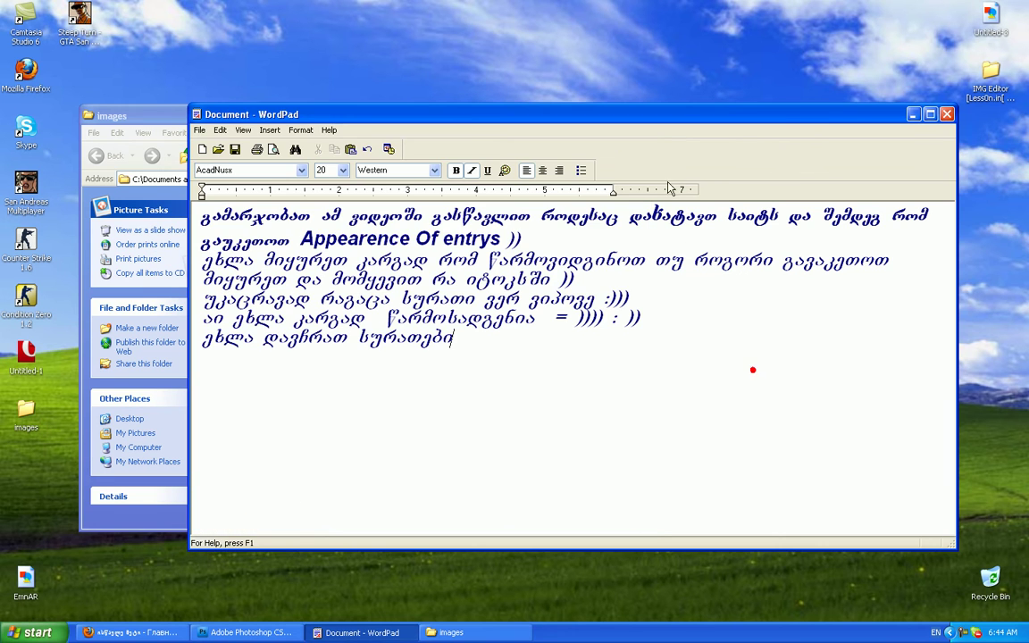
click(913, 115)
click(601, 113)
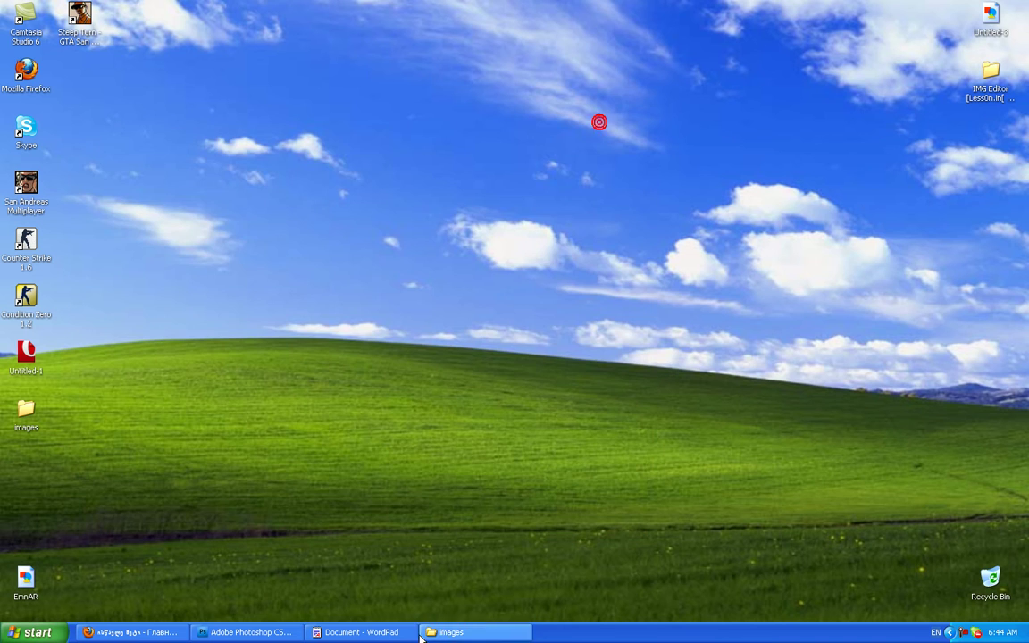
Step: Add the note "მოვაშოროთ ესენი" to the WordPad document and return to Photoshop
click(245, 632)
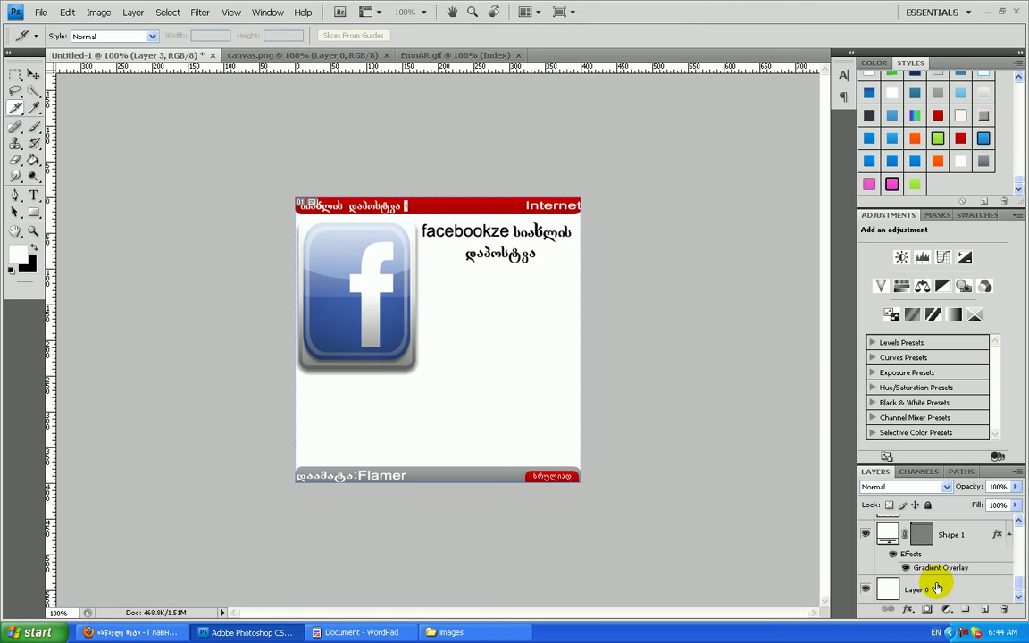
click(392, 630)
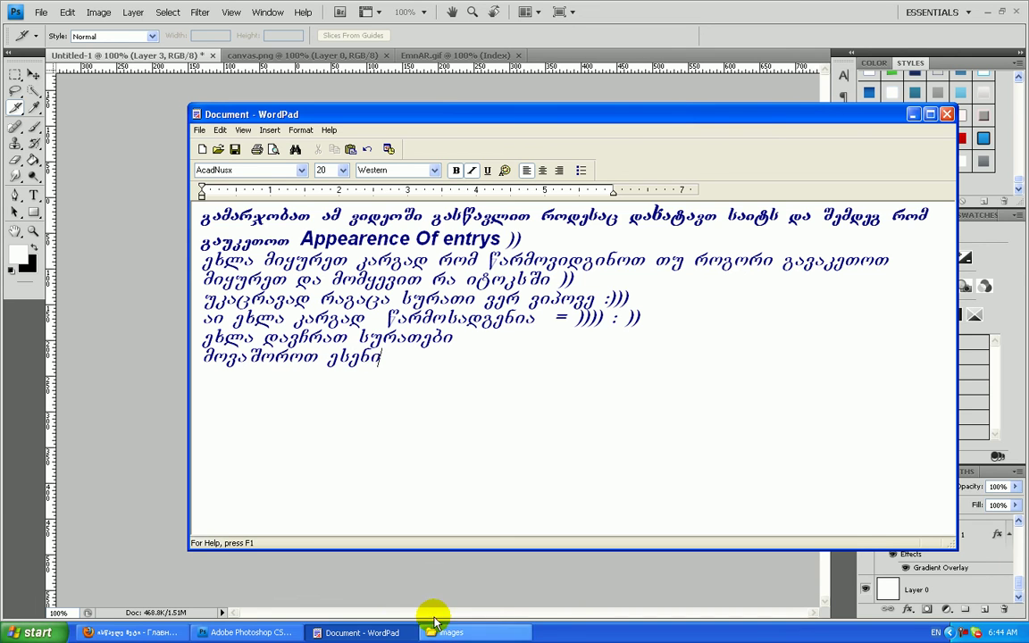
click(393, 631)
Step: Hide the "facebookze siaxlis dapostva" text layer and show it again
click(890, 563)
scroll(880, 564, up, 1)
click(867, 564)
scroll(868, 568, up, 3)
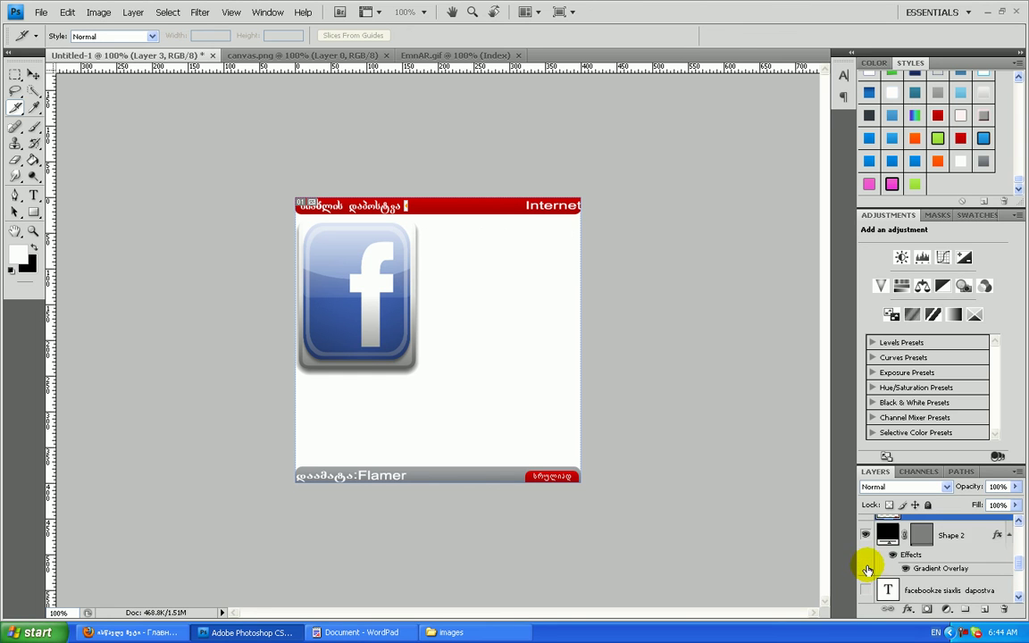
scroll(872, 567, down, 2)
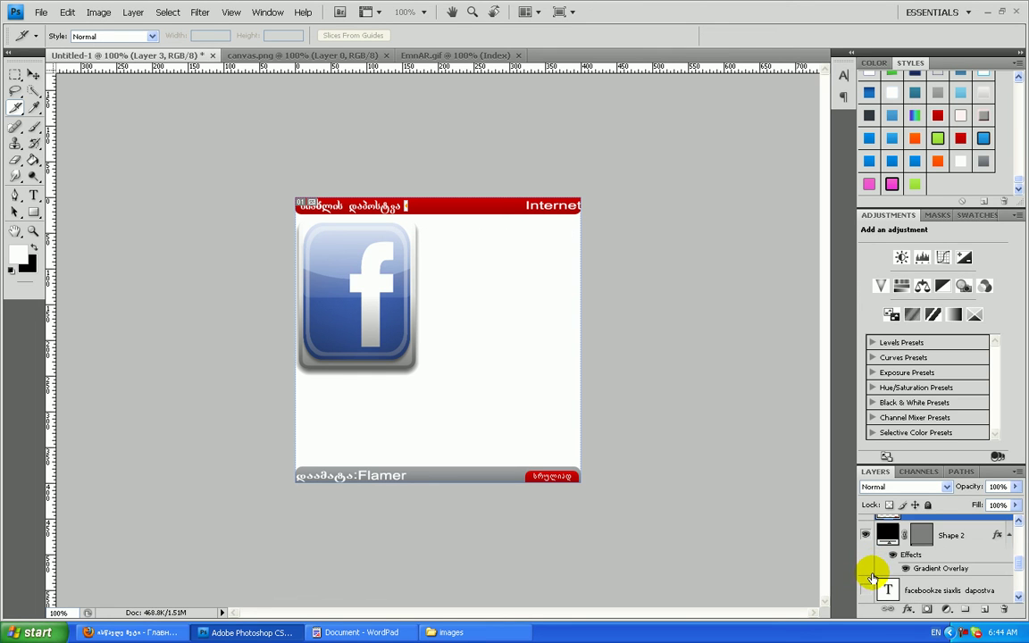
click(867, 587)
click(866, 587)
click(866, 587)
Step: Hide the footer text layers Flamer and daamata: and the header layers siaxlis dapostva, Layer 4 and Internet
scroll(872, 574, up, 3)
drag(868, 564, 867, 550)
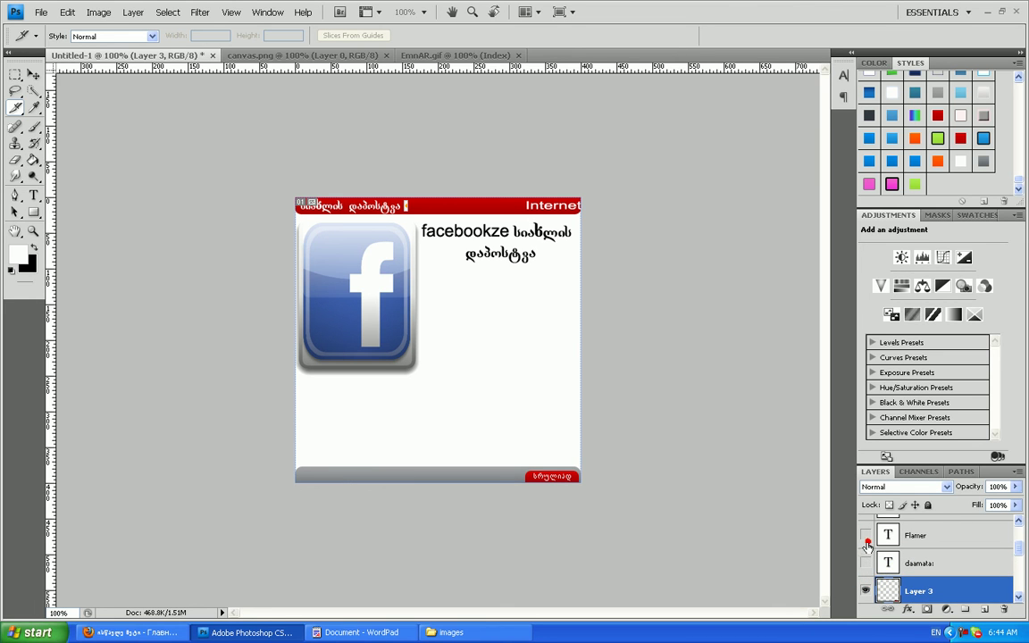
scroll(867, 545, up, 2)
click(867, 564)
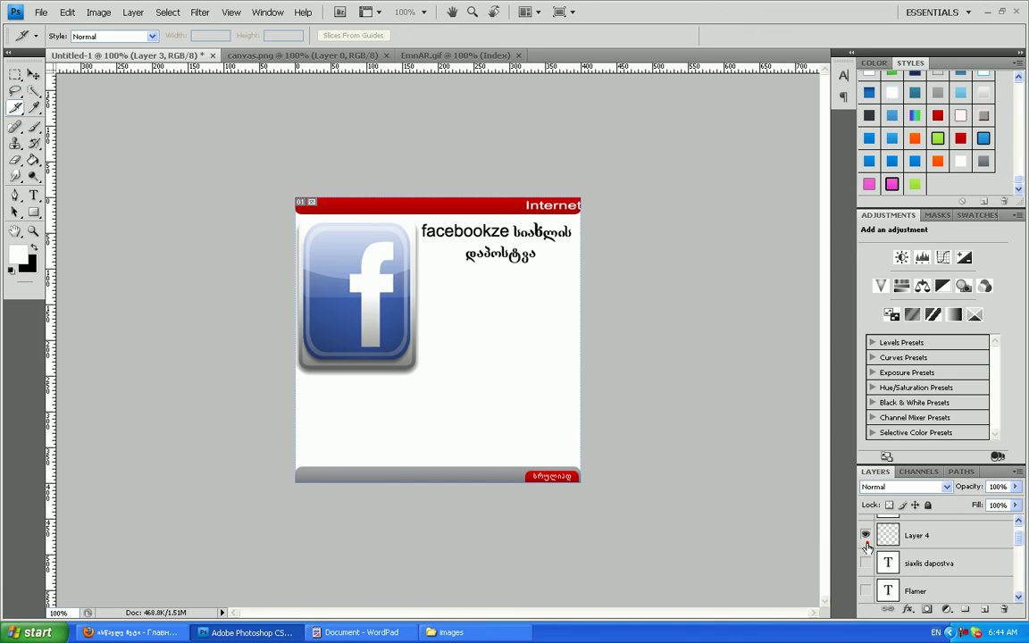
scroll(867, 545, up, 1)
click(865, 535)
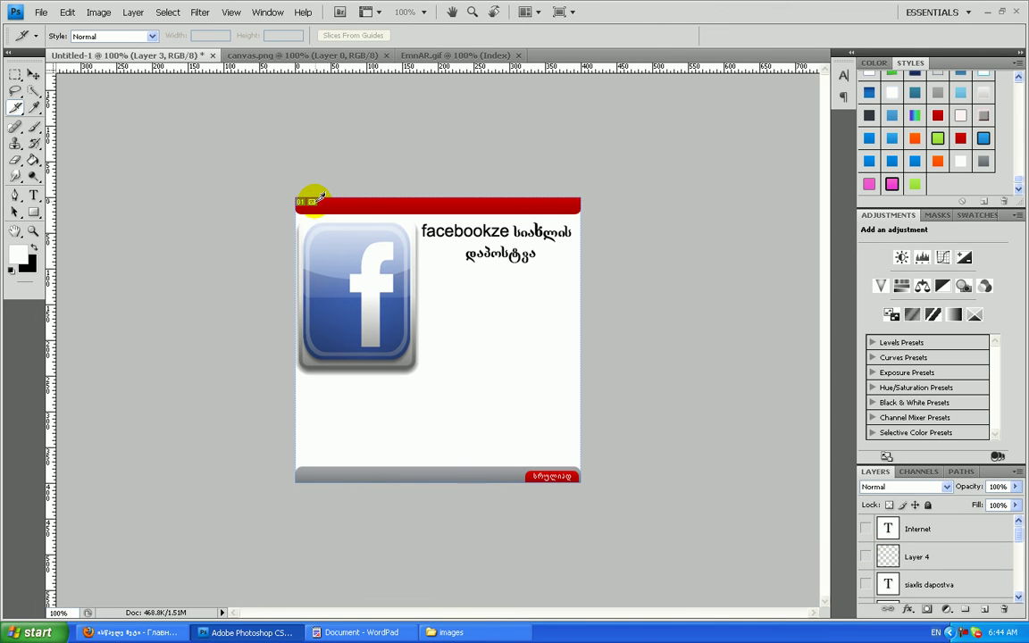
Step: Draw a slice over the emptied red header bar and name it "blokcer"
mouse_move(295, 197)
mouse_down()
mouse_move(344, 218)
mouse_move(489, 188)
mouse_move(584, 210)
mouse_up()
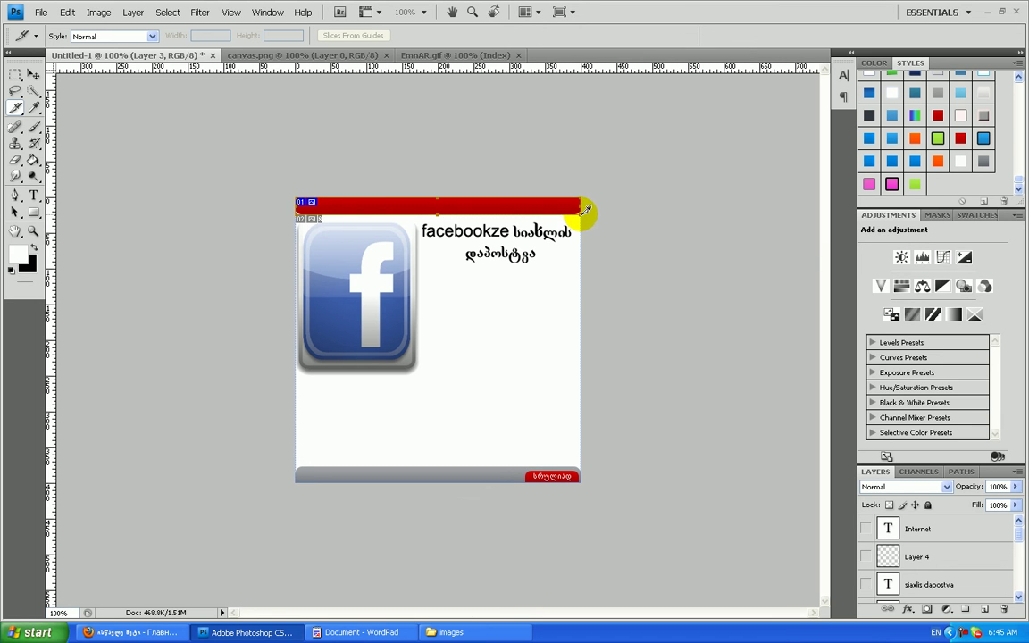
double_click(559, 208)
text(blokcer)
key(Return)
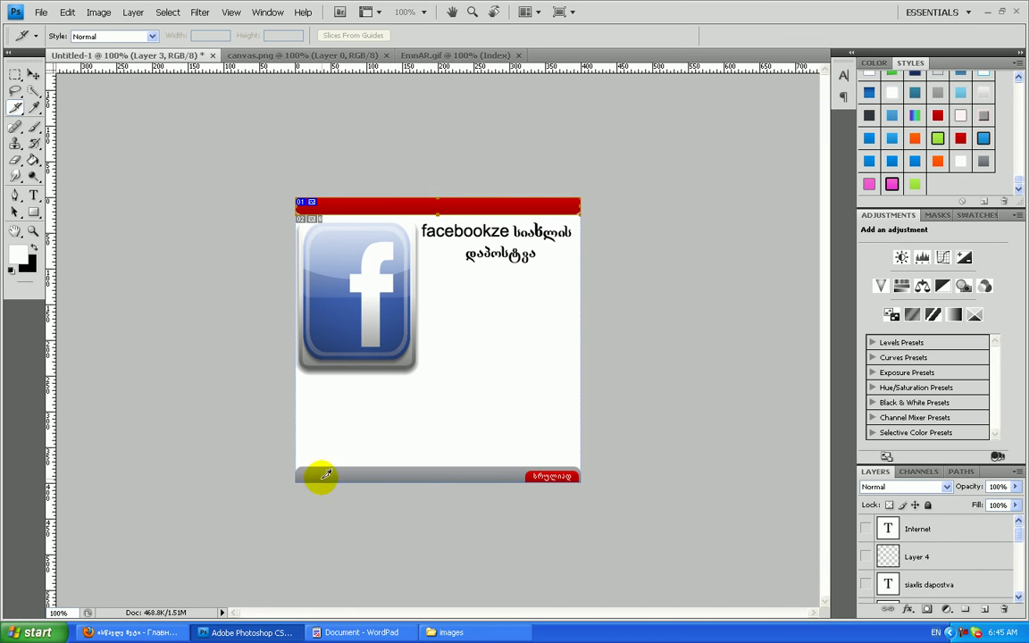
Step: Hide Layer 3 with the red button in the grey footer bar
scroll(933, 563, down, 1)
scroll(933, 562, down, 3)
click(929, 558)
scroll(929, 553, down, 1)
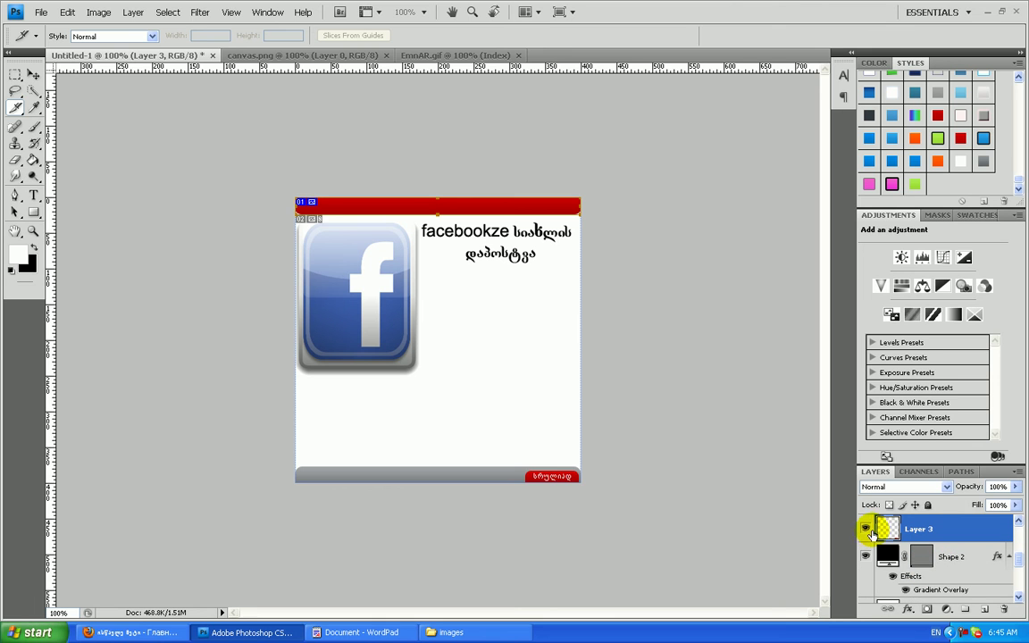
click(865, 529)
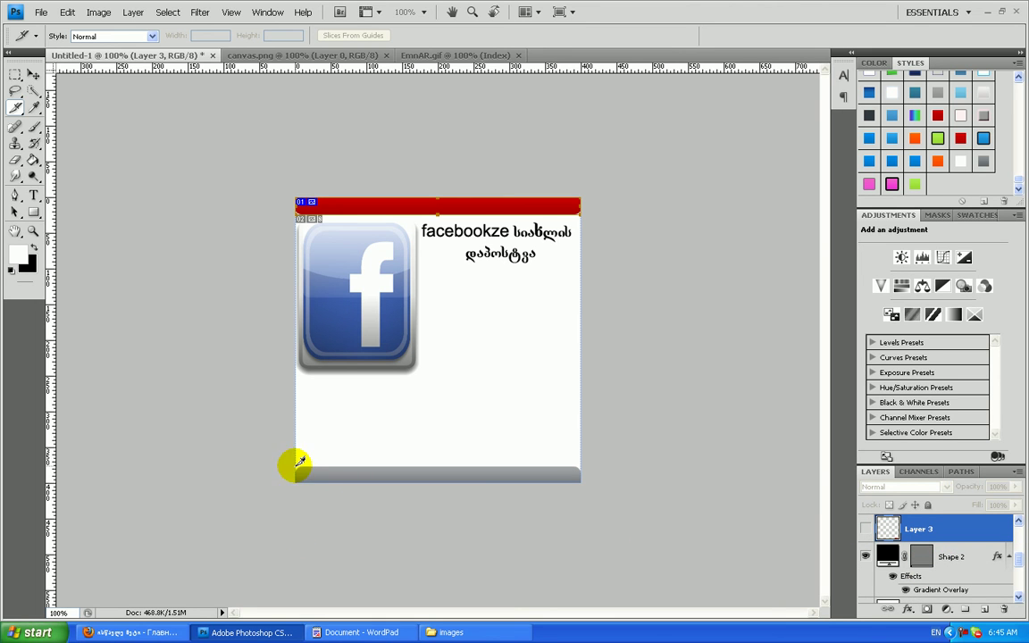
Step: Draw a slice about 400 by 22 px over the grey footer bar and rename it
drag(302, 478, 582, 477)
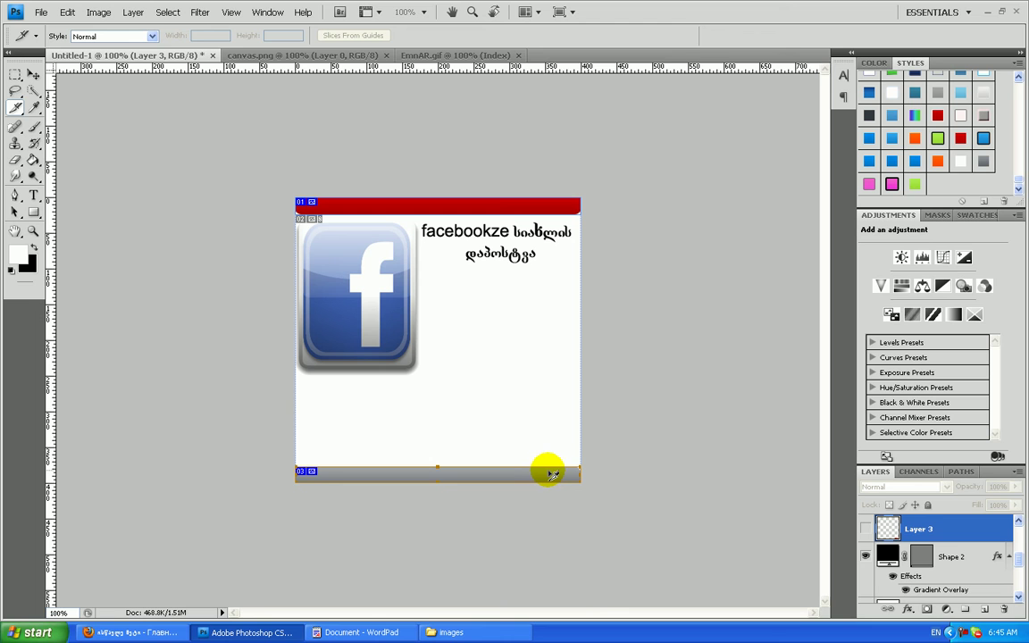
double_click(551, 473)
drag(486, 171, 473, 172)
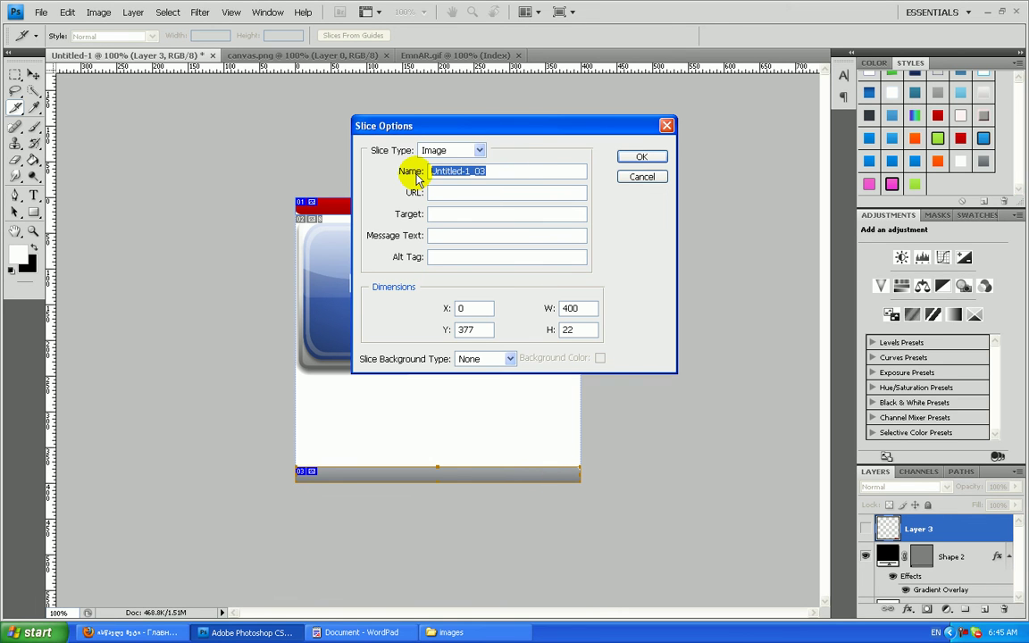
text(fa)
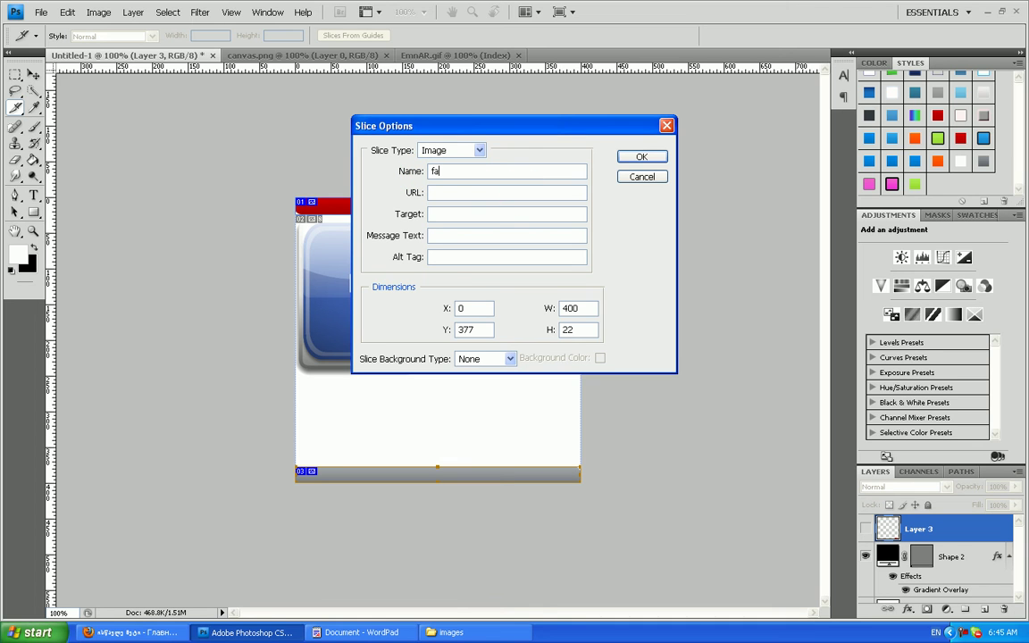
text(ce)
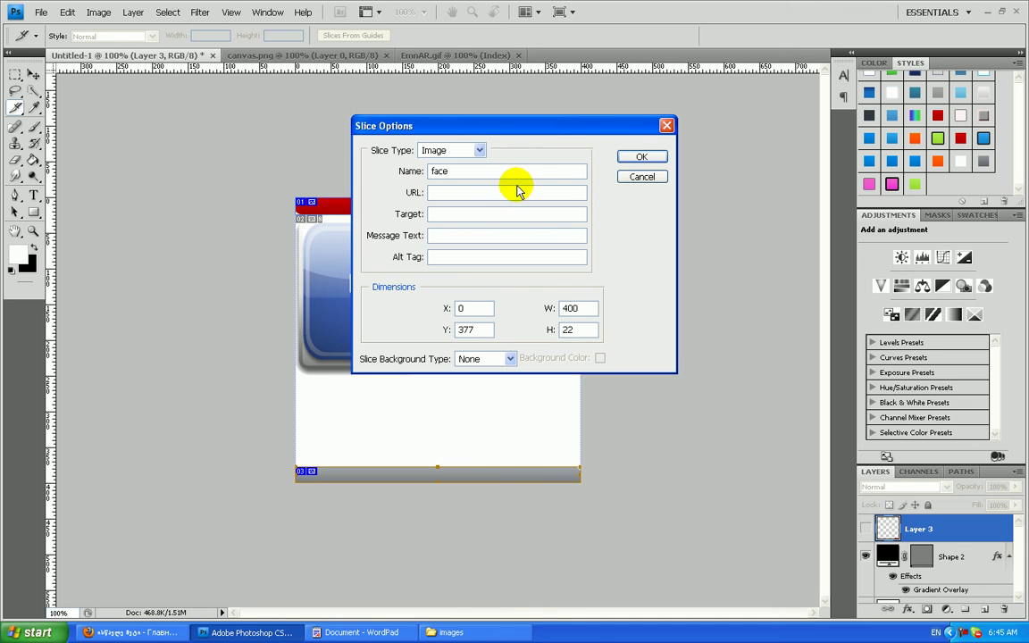
drag(518, 170, 416, 183)
text(faceb)
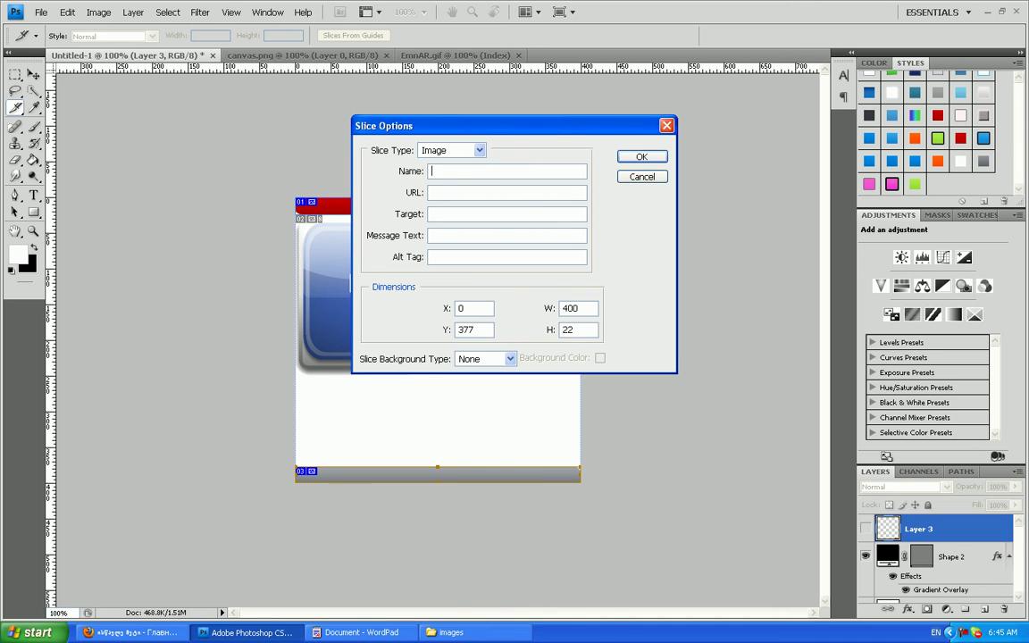
text(oo)
key(Return)
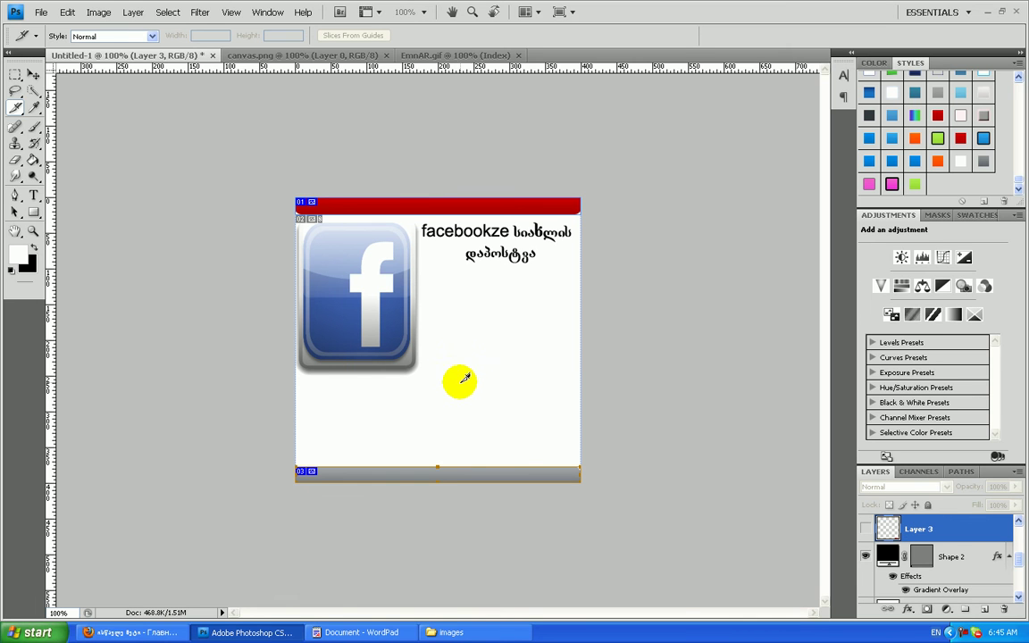
Step: Start saving the sliced design for web and delete the old images folder from the Desktop save location
click(40, 12)
click(168, 216)
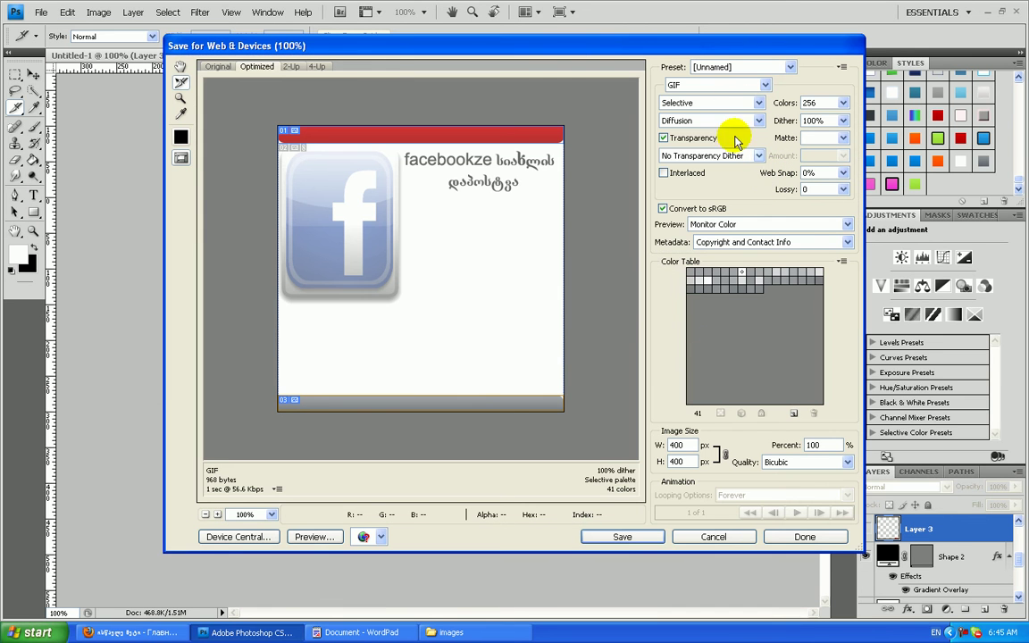
click(627, 536)
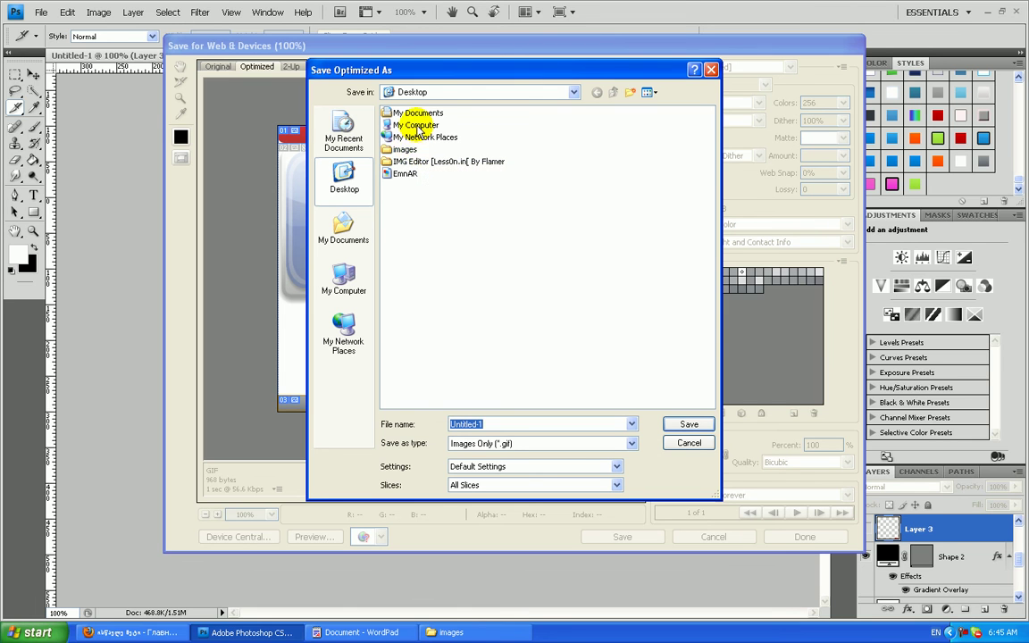
drag(421, 117, 422, 116)
click(435, 207)
right_click(451, 205)
click(640, 399)
Step: Export all slices to the Desktop as EmnAR.html in the HTML and Images format
click(600, 444)
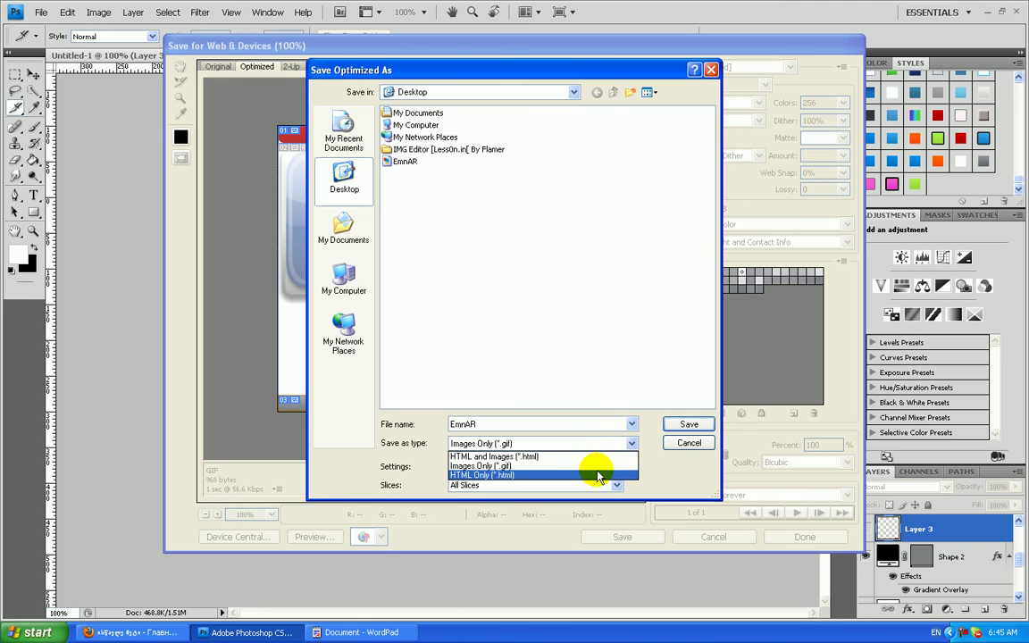
click(594, 475)
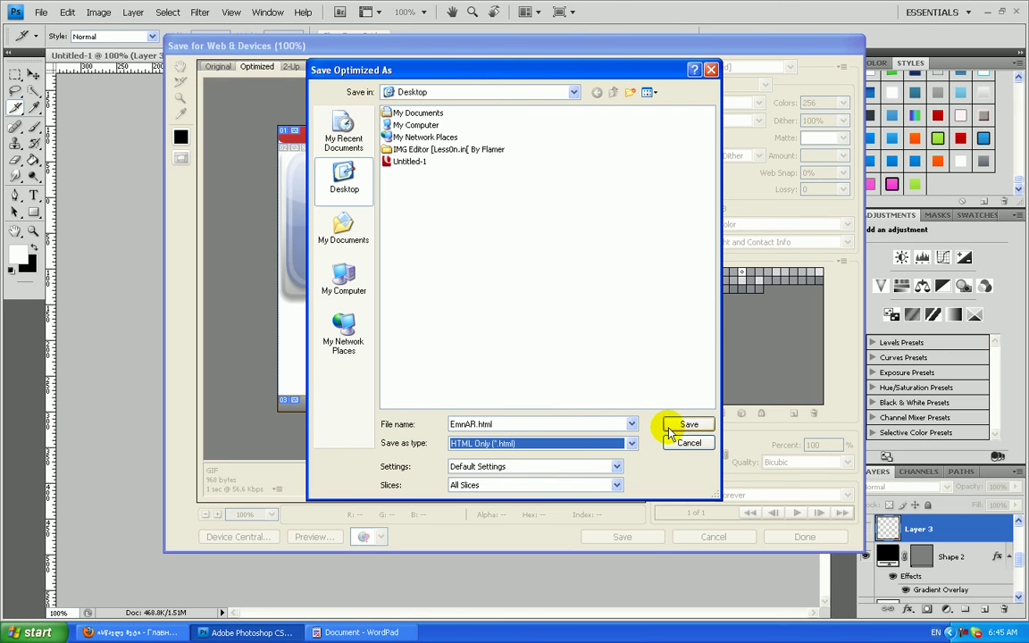
click(617, 444)
click(612, 455)
click(610, 446)
click(609, 453)
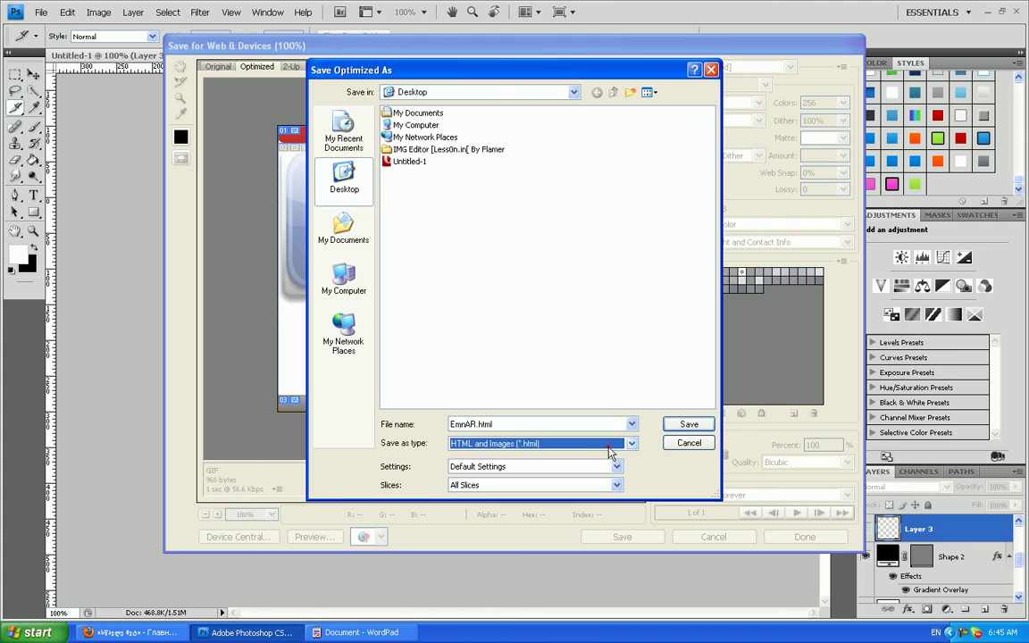
click(687, 424)
Step: Minimize Photoshop, view the EmnAR picture from the desktop, close it and delete that picture file
click(253, 632)
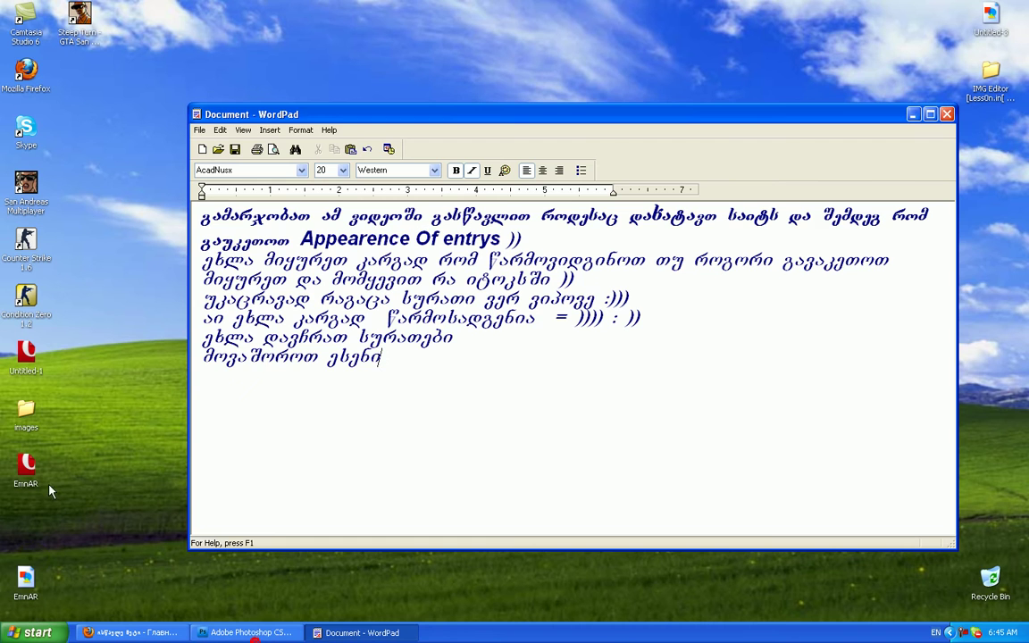
double_click(25, 578)
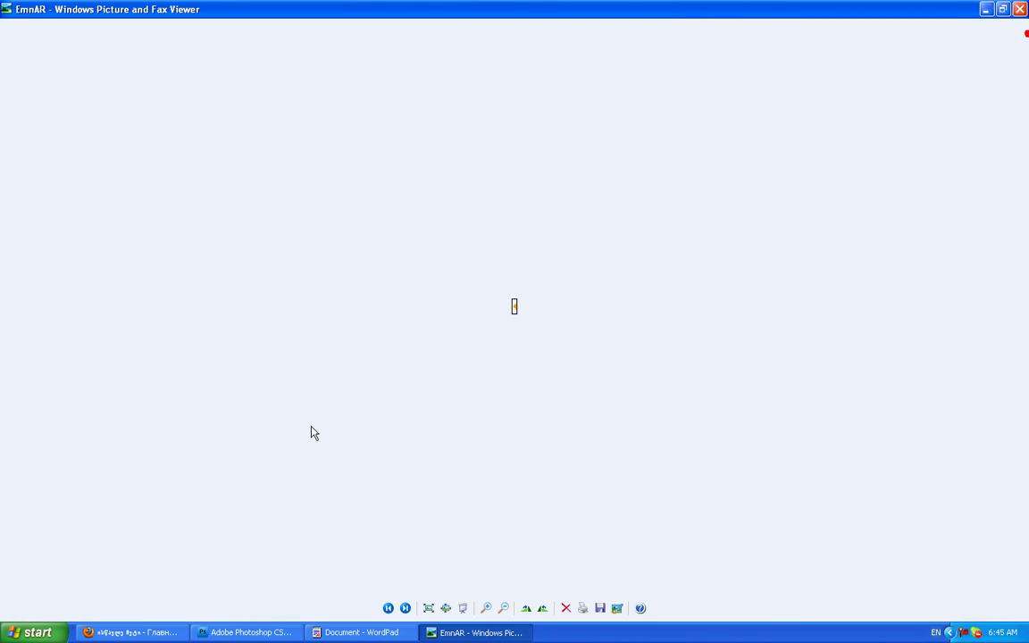
key(alt+F4)
click(36, 597)
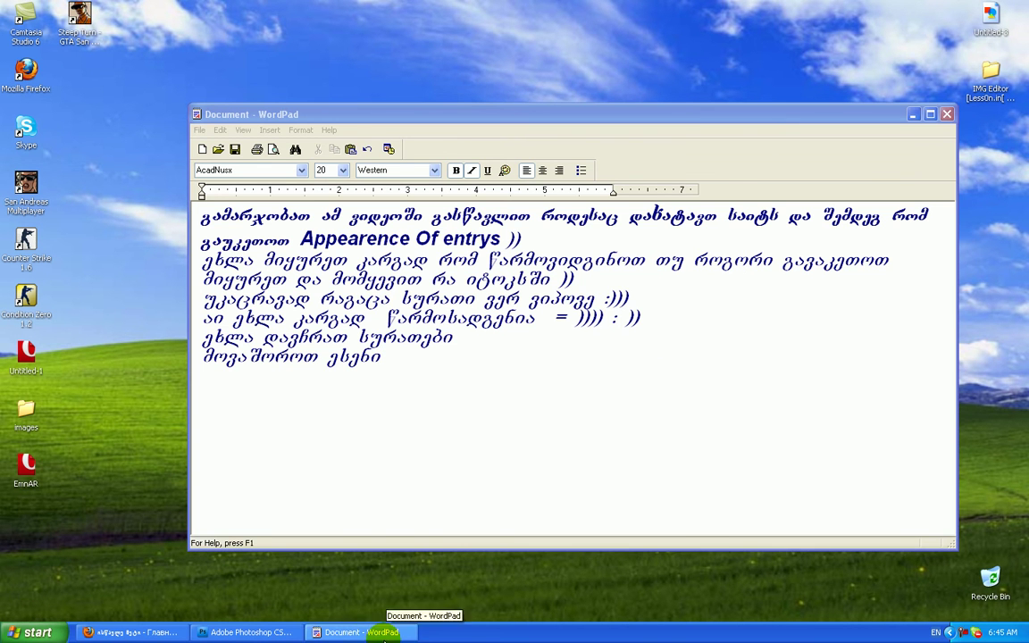
Step: Open the images folder on the desktop and look through the exported slice images, including blokcer and foot
key(super+d)
double_click(18, 410)
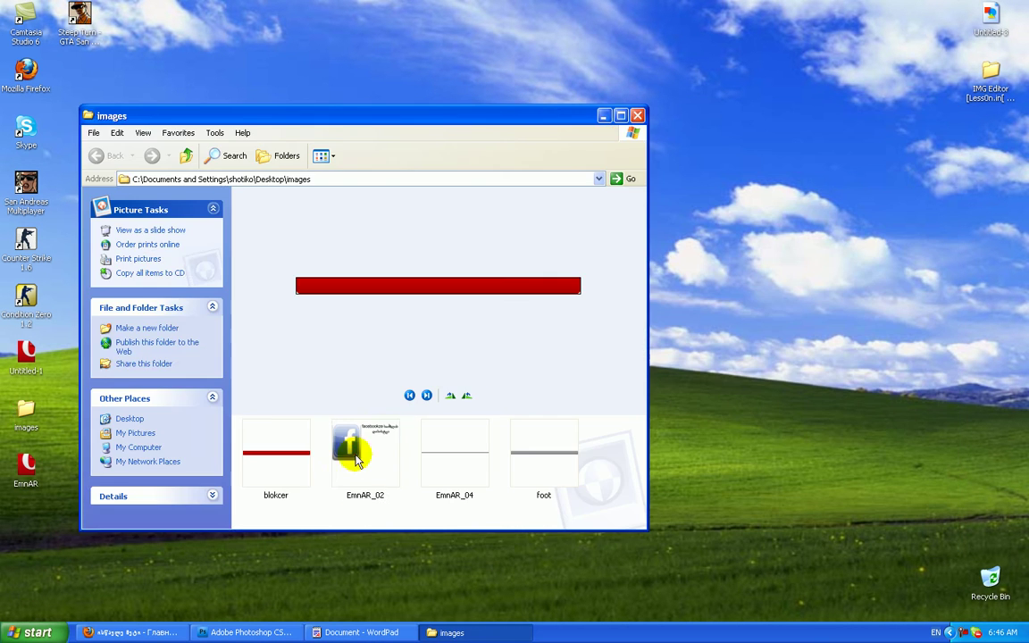
click(379, 437)
click(468, 469)
click(300, 451)
click(450, 448)
key(Right)
key(Left)
key(Left)
key(Left)
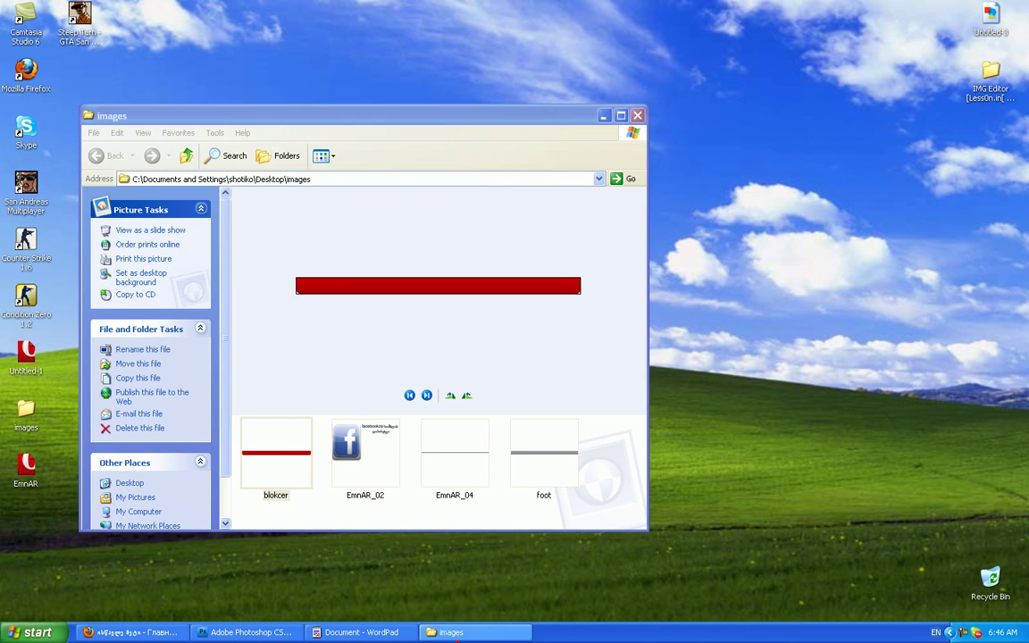
key(super+d)
right_click(347, 565)
click(365, 480)
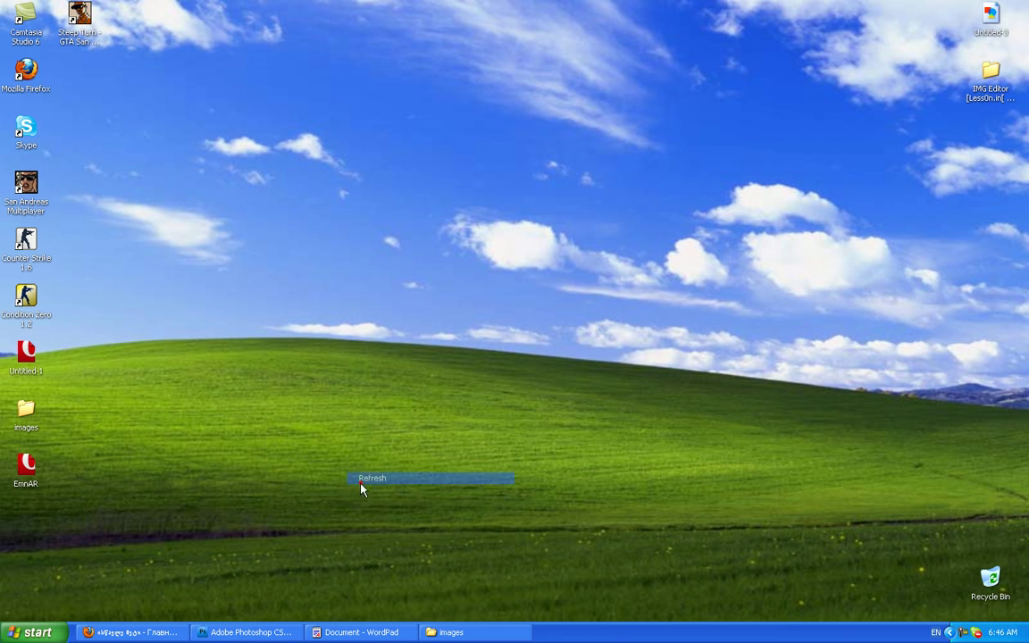
Step: Switch to Firefox and go to the main page of the uCoz site's control panel
click(168, 632)
click(303, 90)
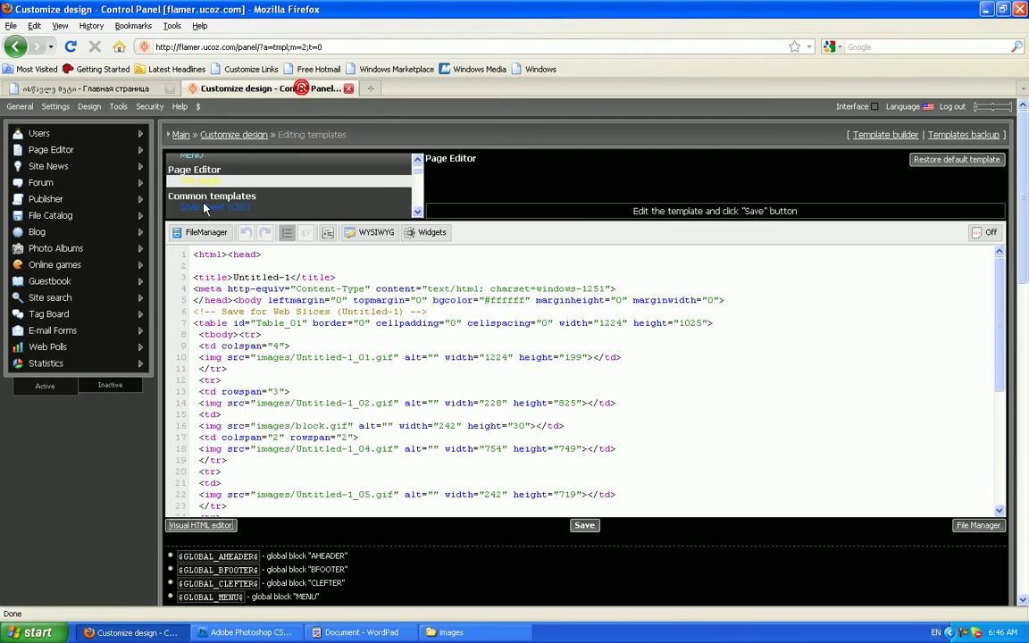
click(185, 133)
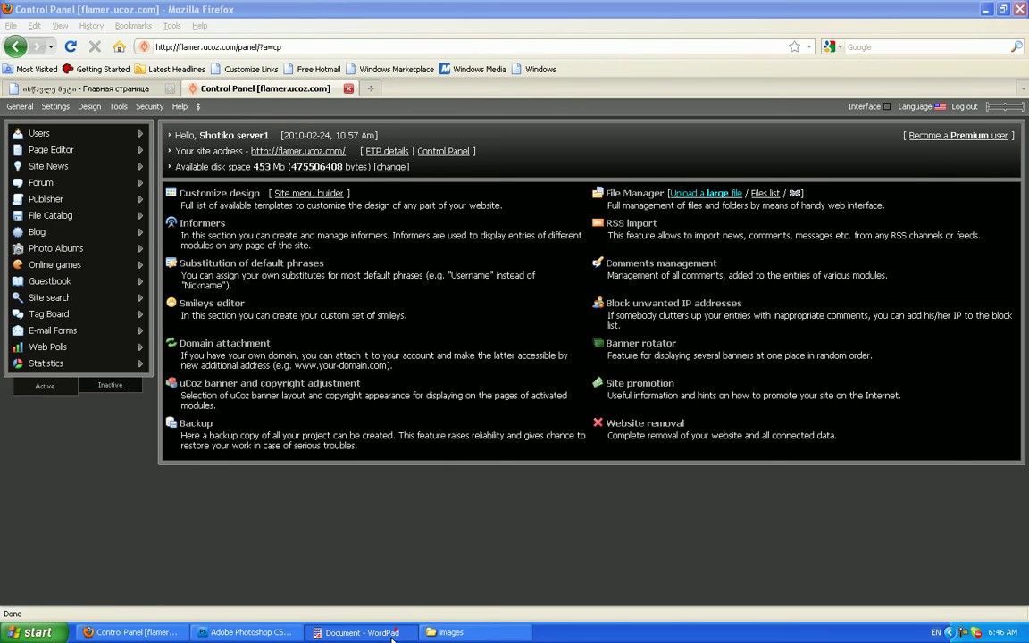
Step: Add the line "file manajerSi avtvirTavT" to the WordPad note and return to the browser
click(397, 633)
text(file manajerSi avtvirTavT)
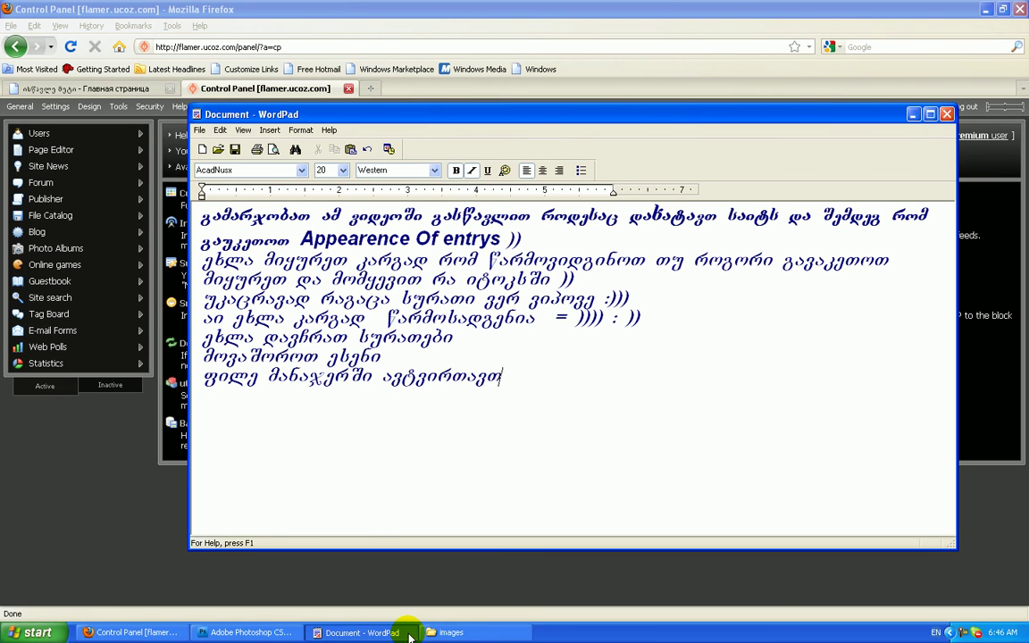
click(409, 636)
Step: Open the images folder in the site's File Manager and choose the first exported slice image for upload
click(653, 193)
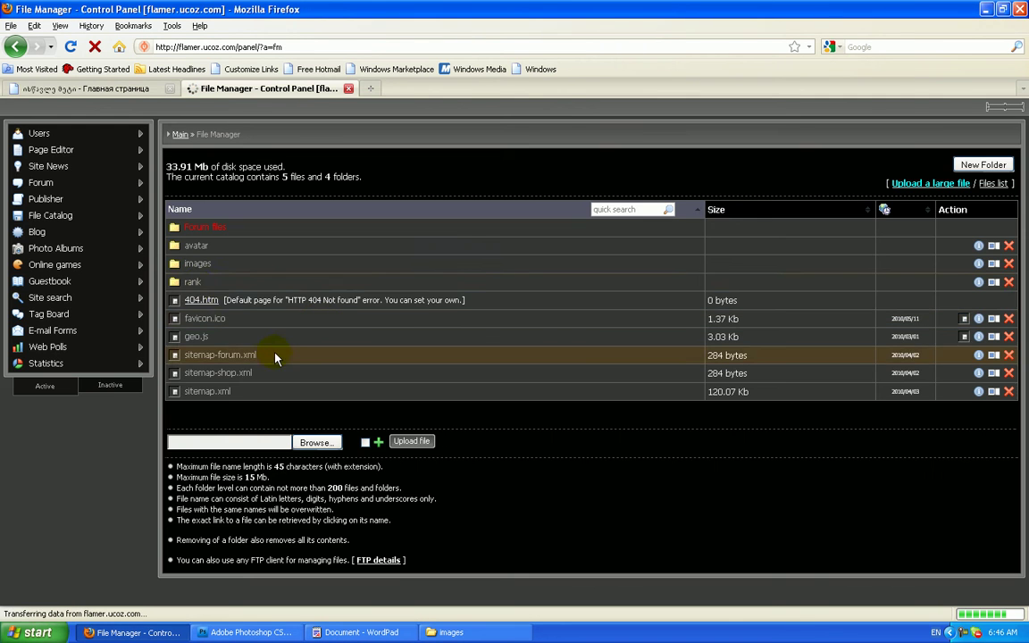
click(196, 263)
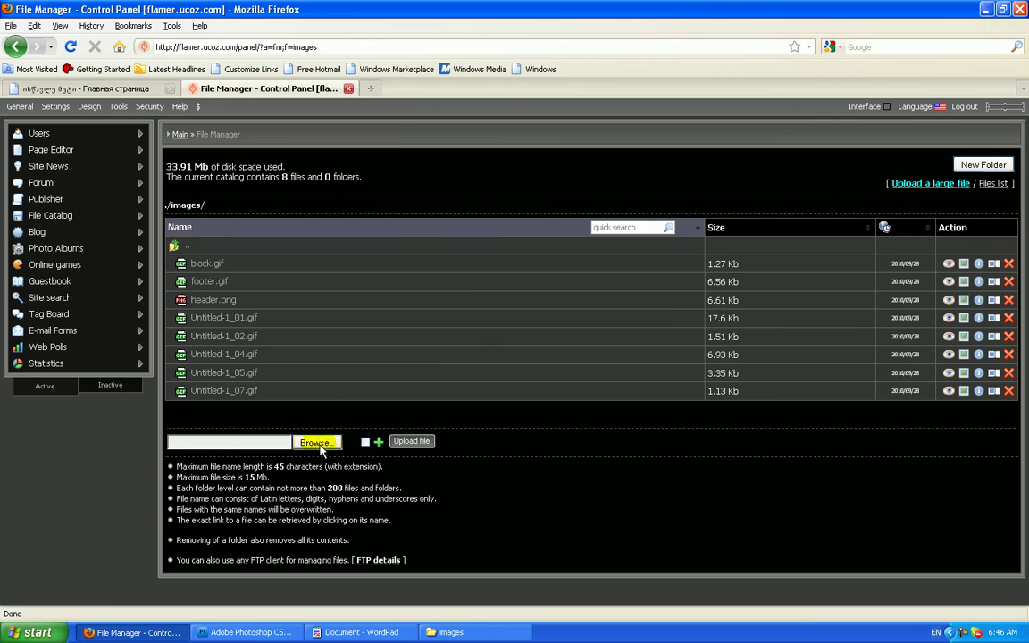
click(315, 442)
click(102, 219)
click(98, 231)
click(102, 208)
click(103, 219)
click(100, 170)
double_click(100, 147)
click(96, 109)
click(367, 283)
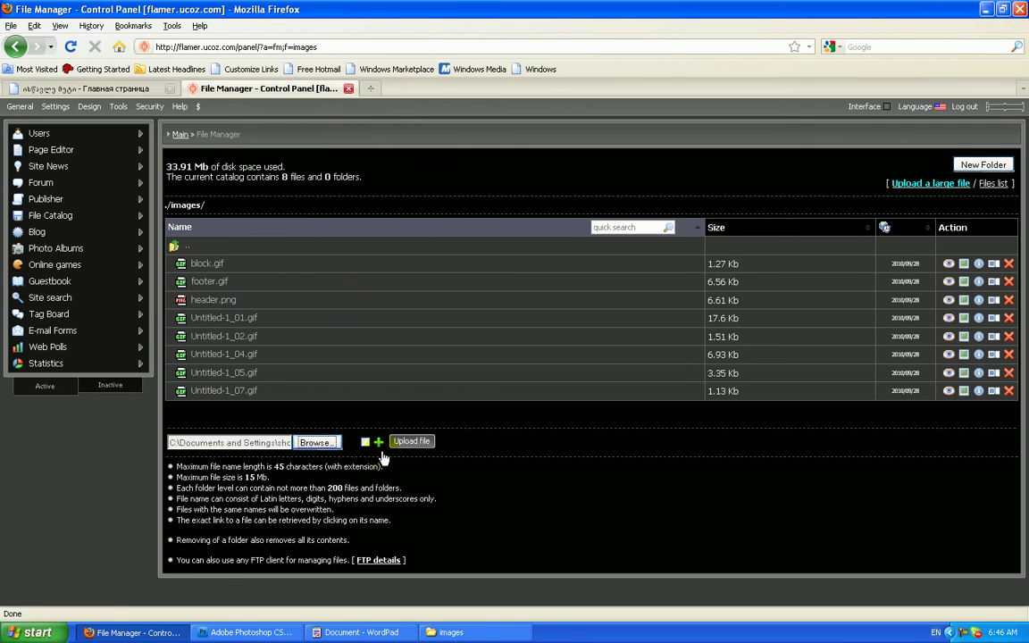
Step: Add four more upload rows, choose the remaining exported slices, and upload foot.gif, EmnAR_02.gif, blokcer.gif and EmnAR_04.gif together
click(378, 442)
click(378, 441)
click(378, 441)
click(377, 441)
click(317, 442)
double_click(120, 106)
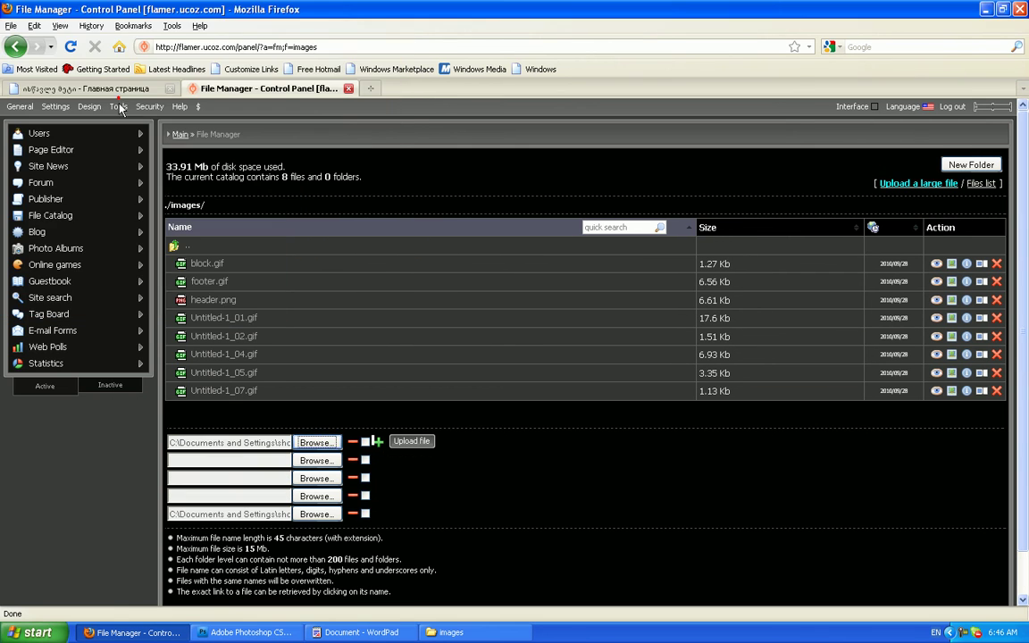
click(313, 461)
double_click(105, 86)
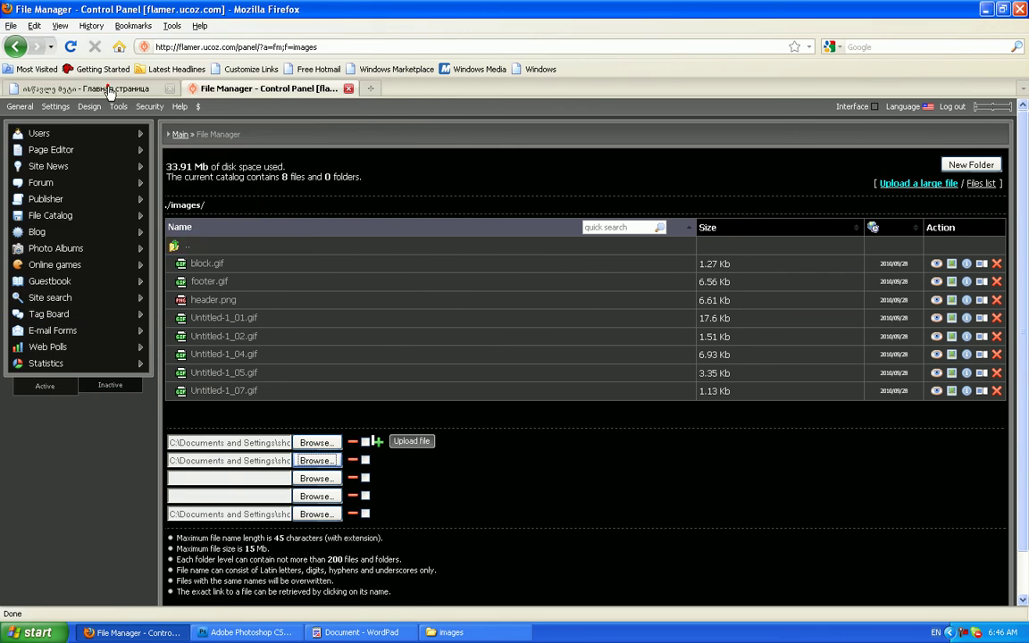
click(309, 477)
double_click(99, 74)
click(410, 441)
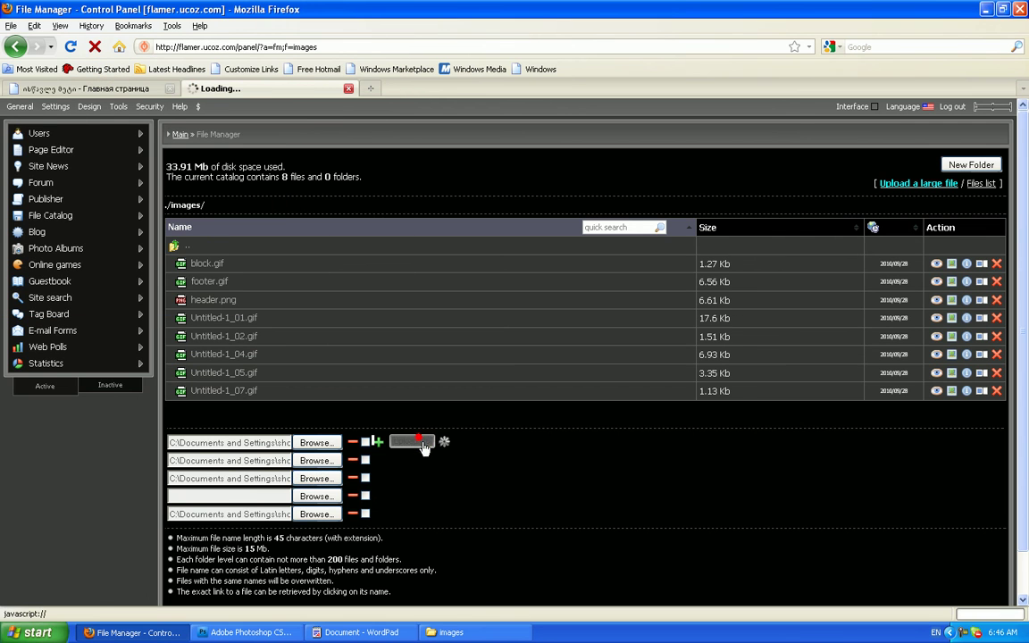
Step: Open the site's Customize design page and add the line "da ai amas gavxsniT ese" to the WordPad note
click(89, 107)
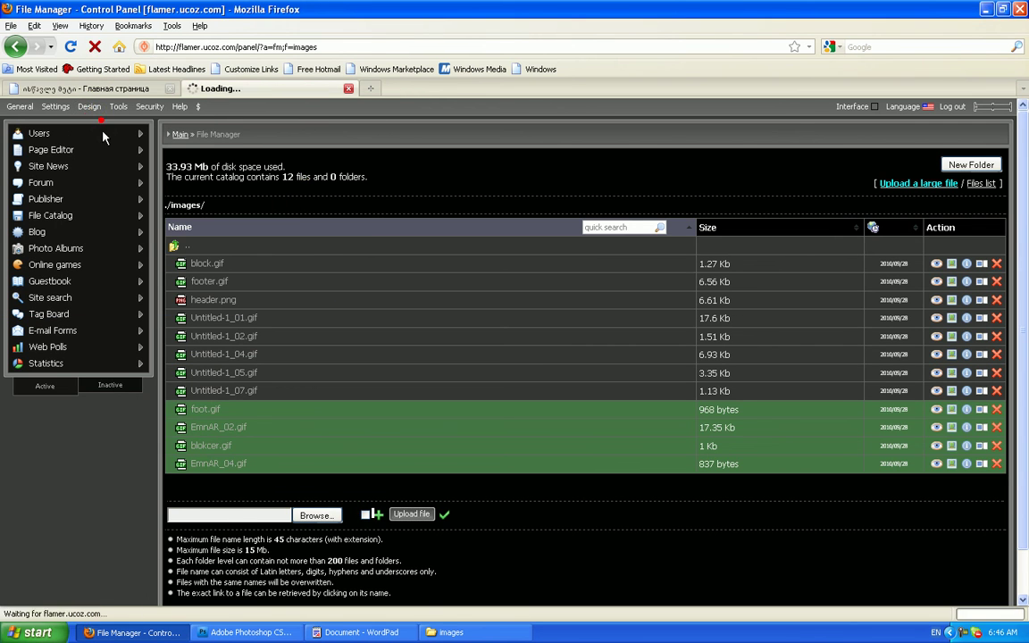
click(357, 633)
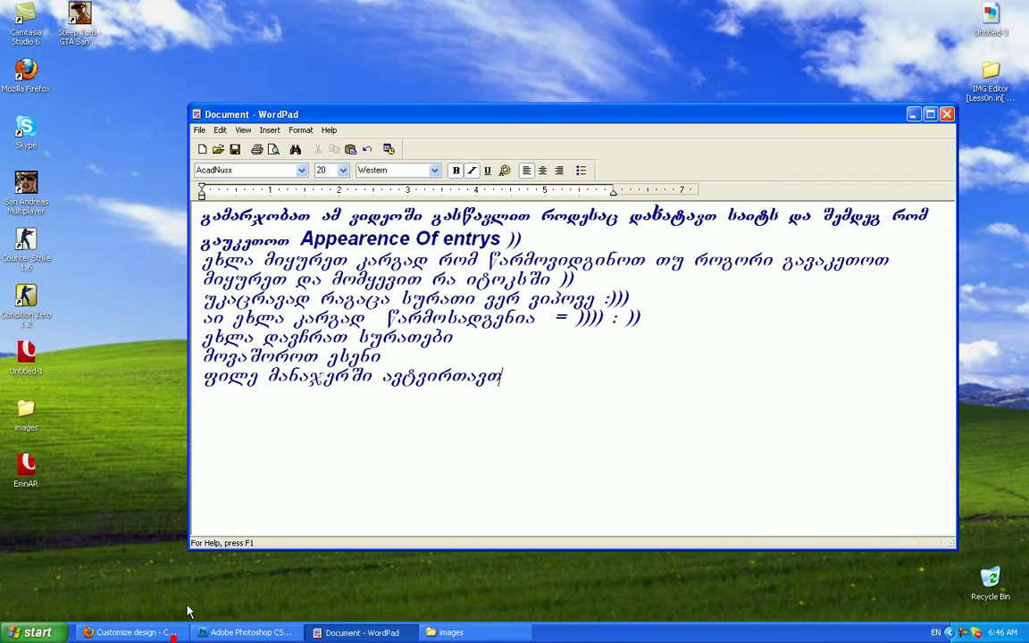
right_click(25, 465)
click(70, 393)
click(573, 407)
text(da aq)
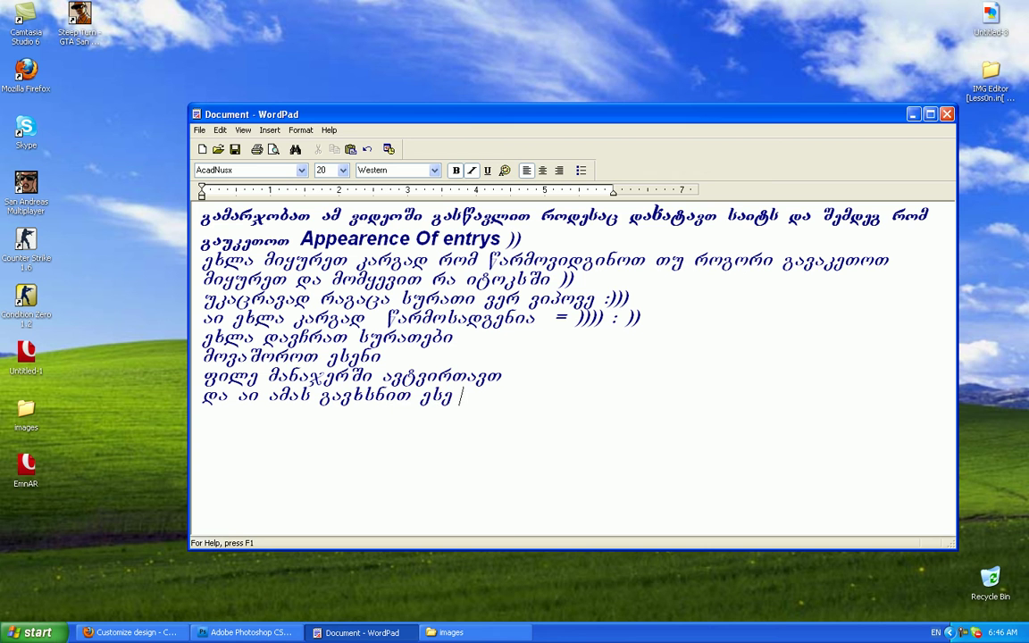
Step: Open the desktop's EmnAR HTML file with WordPad, copy its entire code and close it
right_click(16, 463)
mouse_move(53, 284)
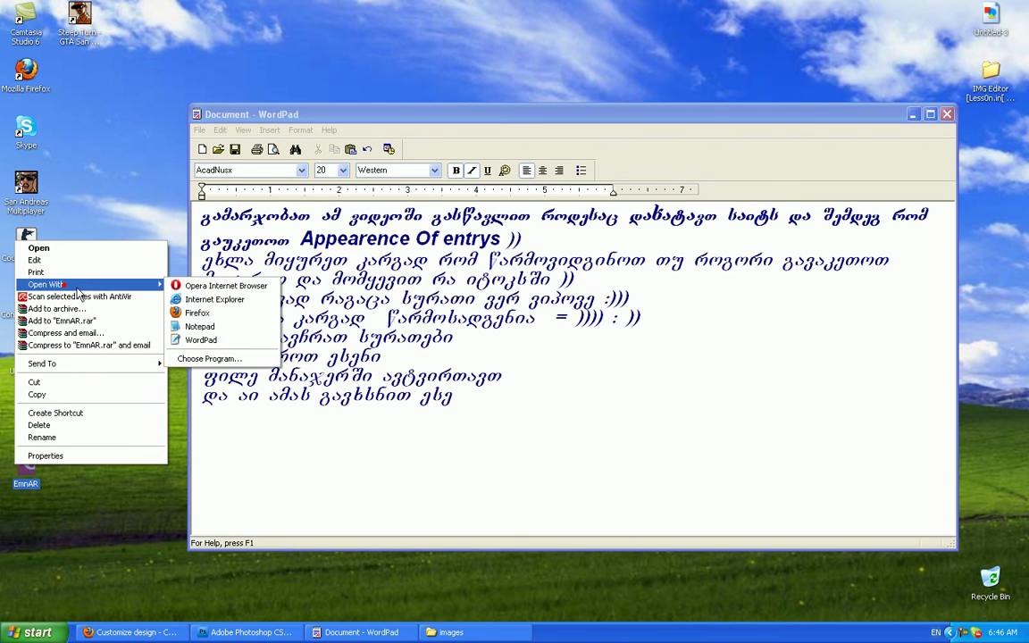
click(210, 339)
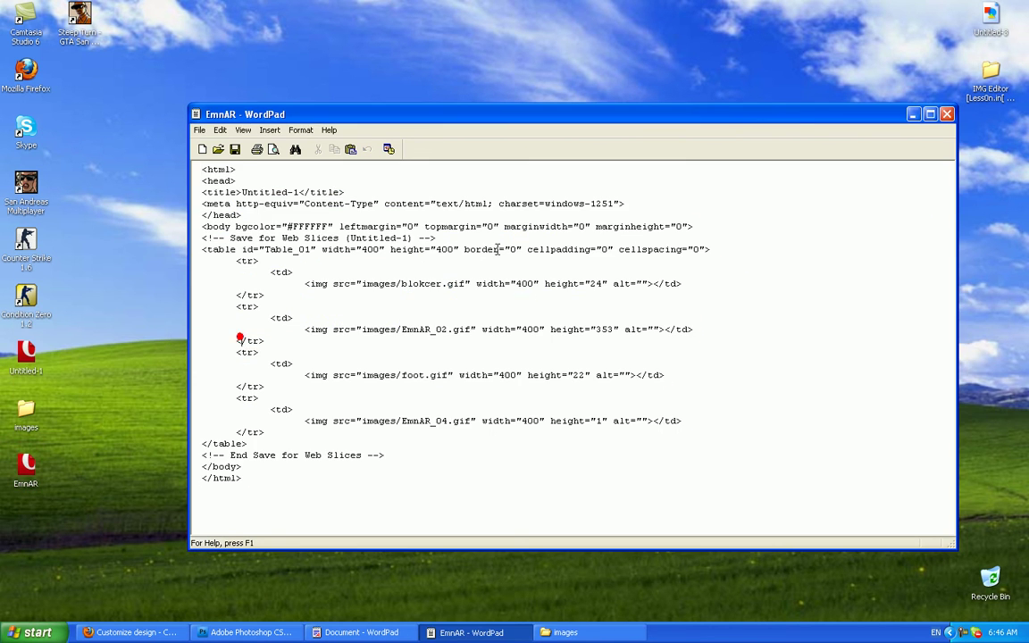
key(ctrl+a)
key(ctrl+c)
click(946, 114)
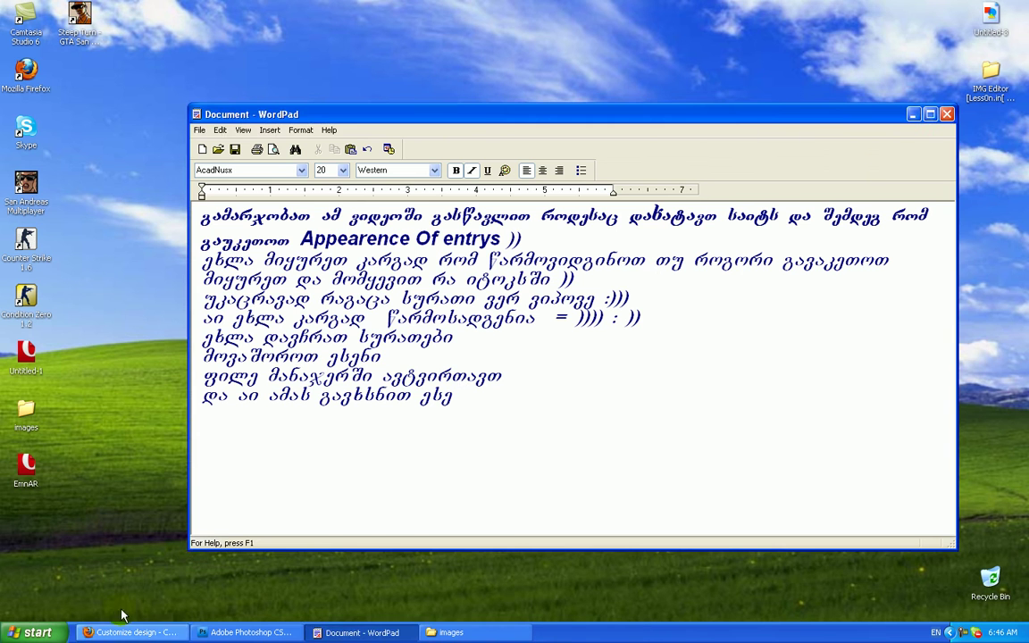
Step: In Firefox, replace the Site News "Appearance of entries" template with the copied HTML code and save it
click(131, 633)
click(299, 497)
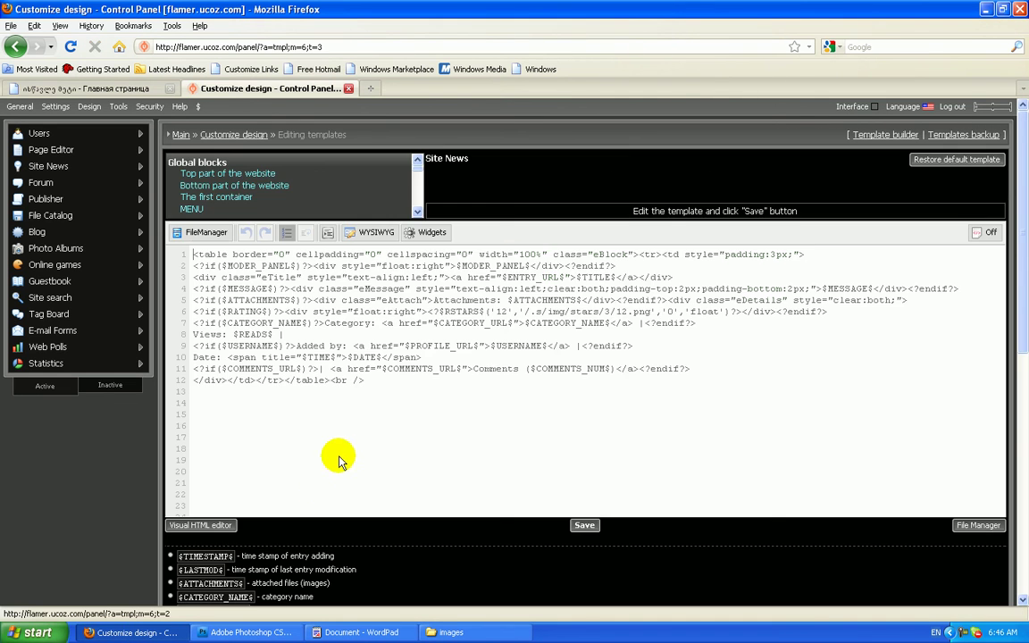
click(344, 443)
key(ctrl+a)
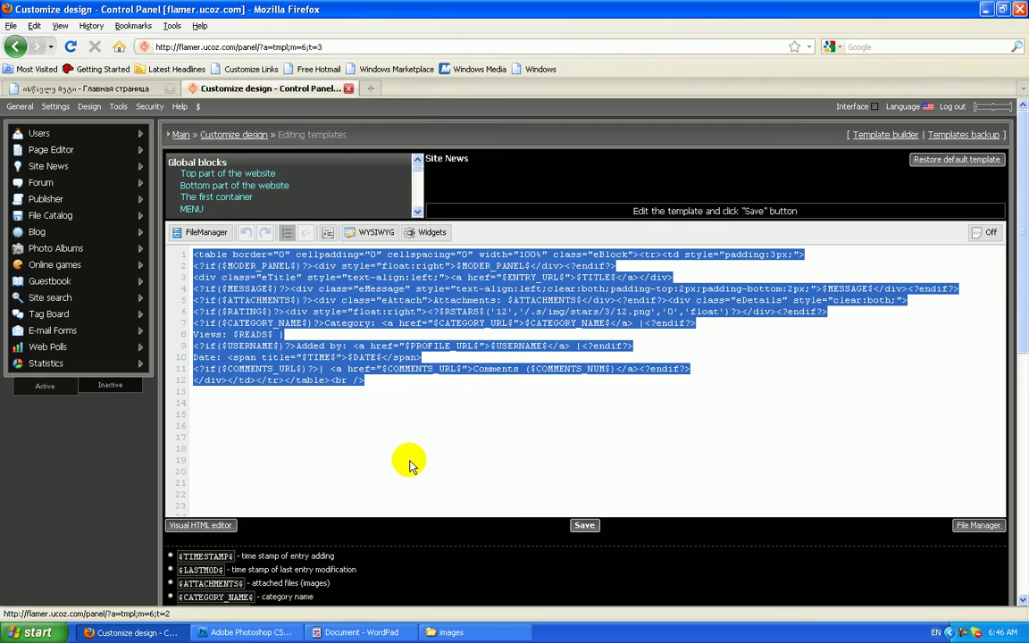
key(ctrl+v)
click(585, 527)
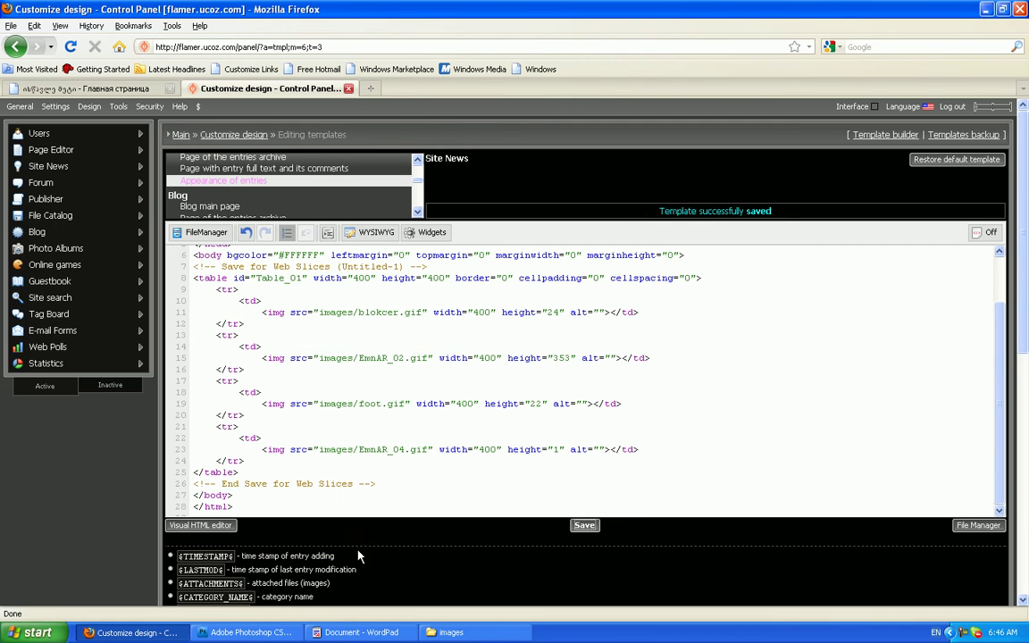
Step: Check the saved entry template's layout in the visual HTML editor and return to the WordPad note
click(234, 528)
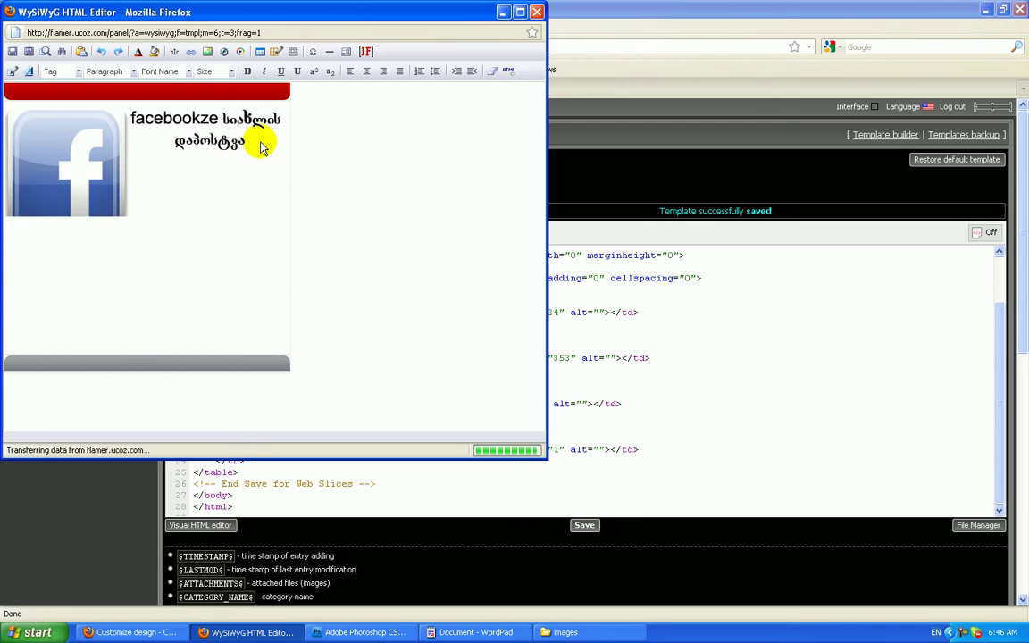
drag(332, 23, 489, 36)
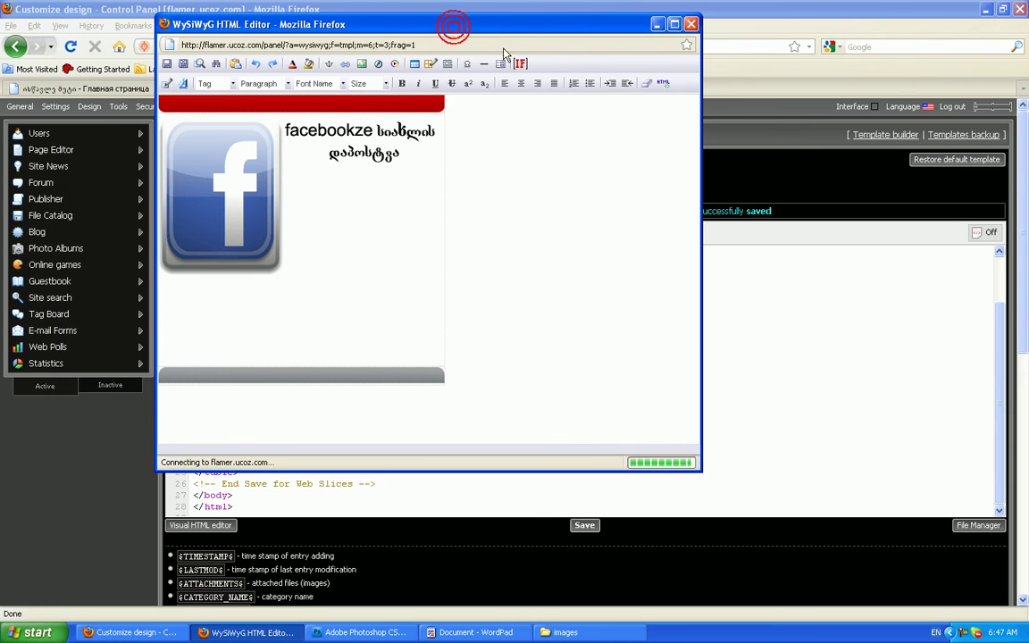
click(505, 631)
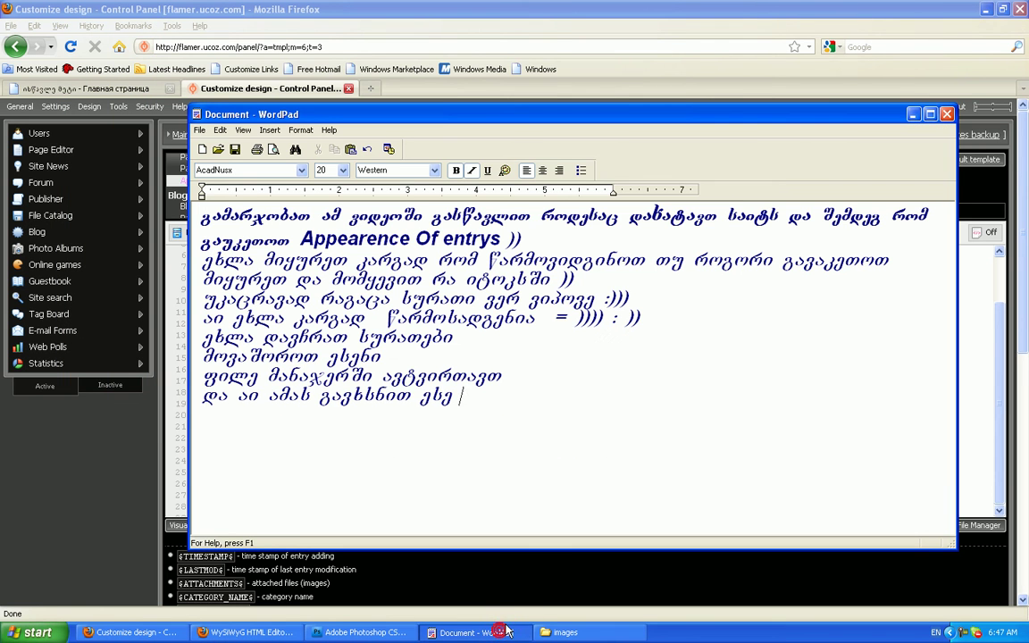